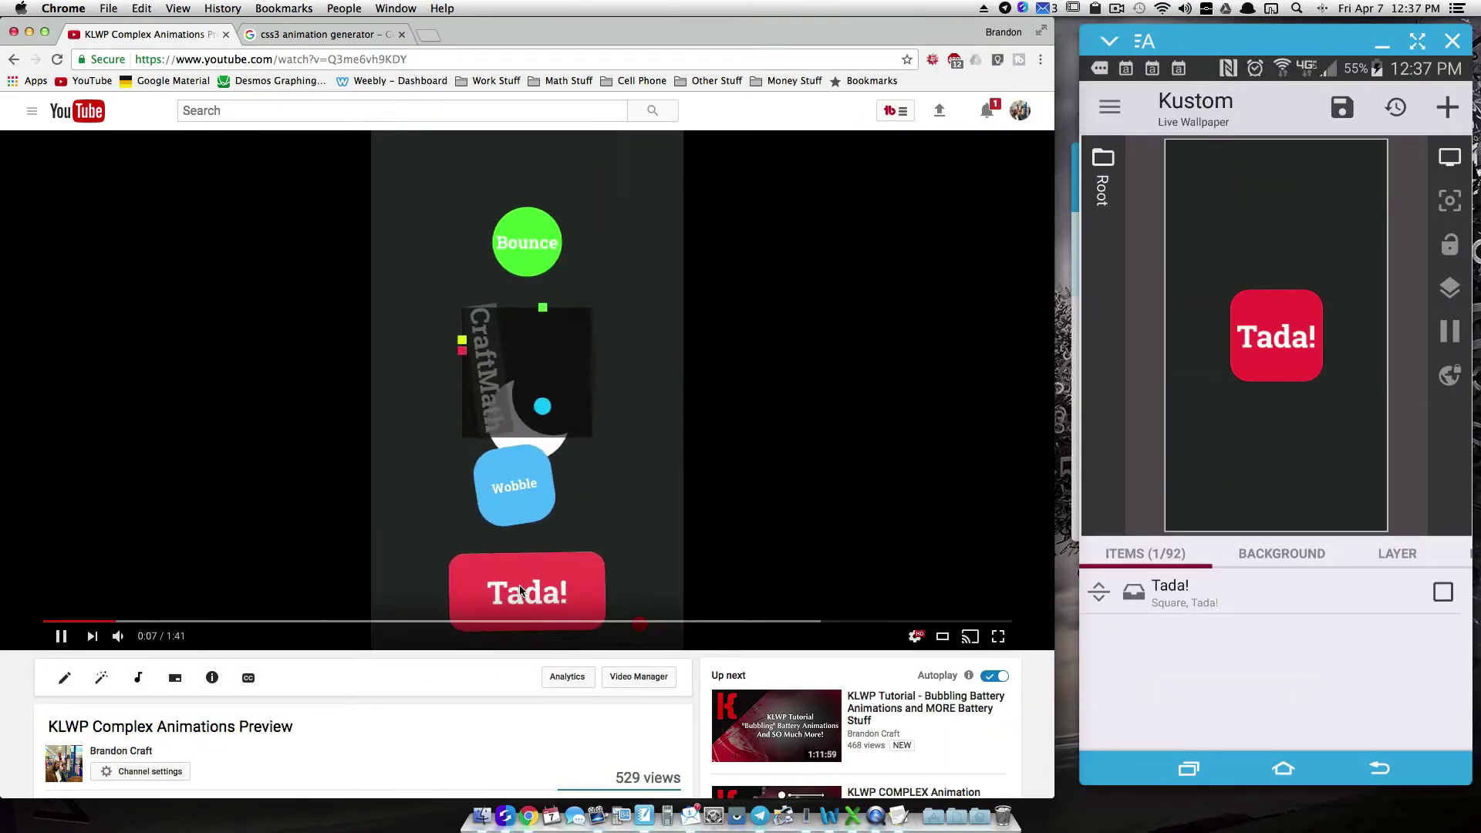
Pause the KLWP Complex Animations Preview video at 0:10 with the Tada! square mid-animation
click(61, 636)
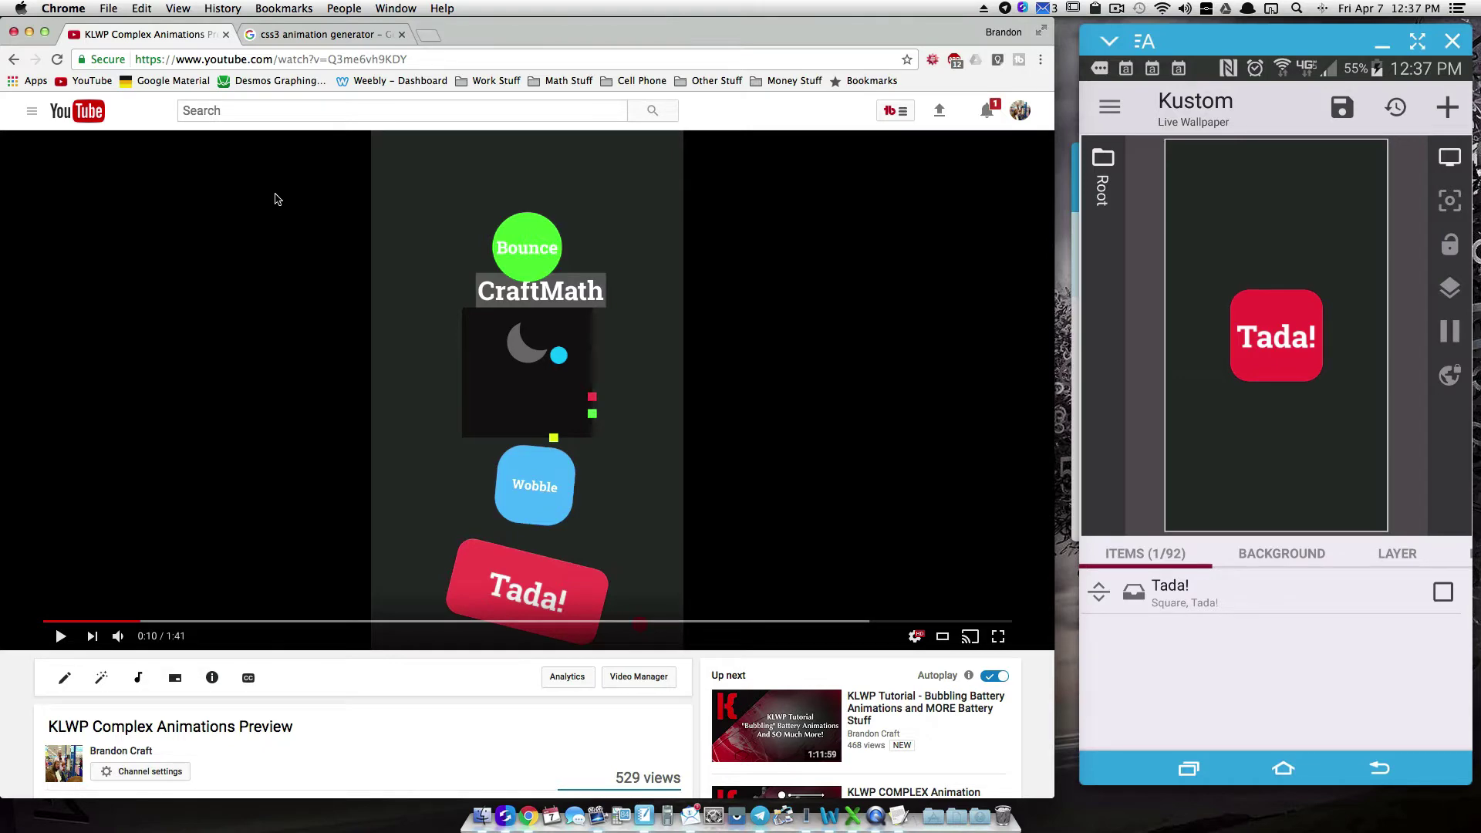
From the 'css3 animation generator' Google results, open the CSS3 Keyframes Animation Generator site
click(293, 36)
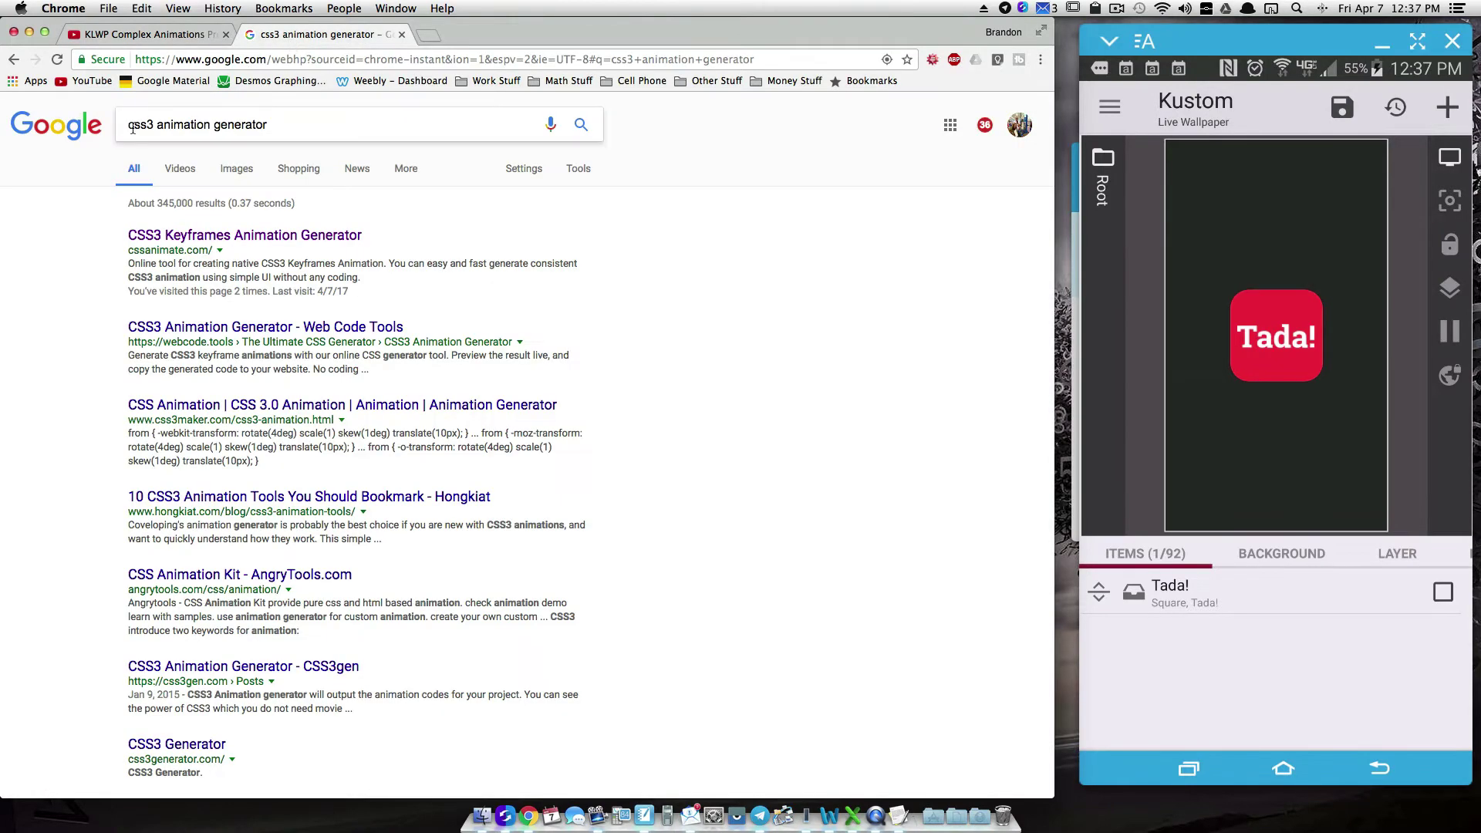
click(184, 125)
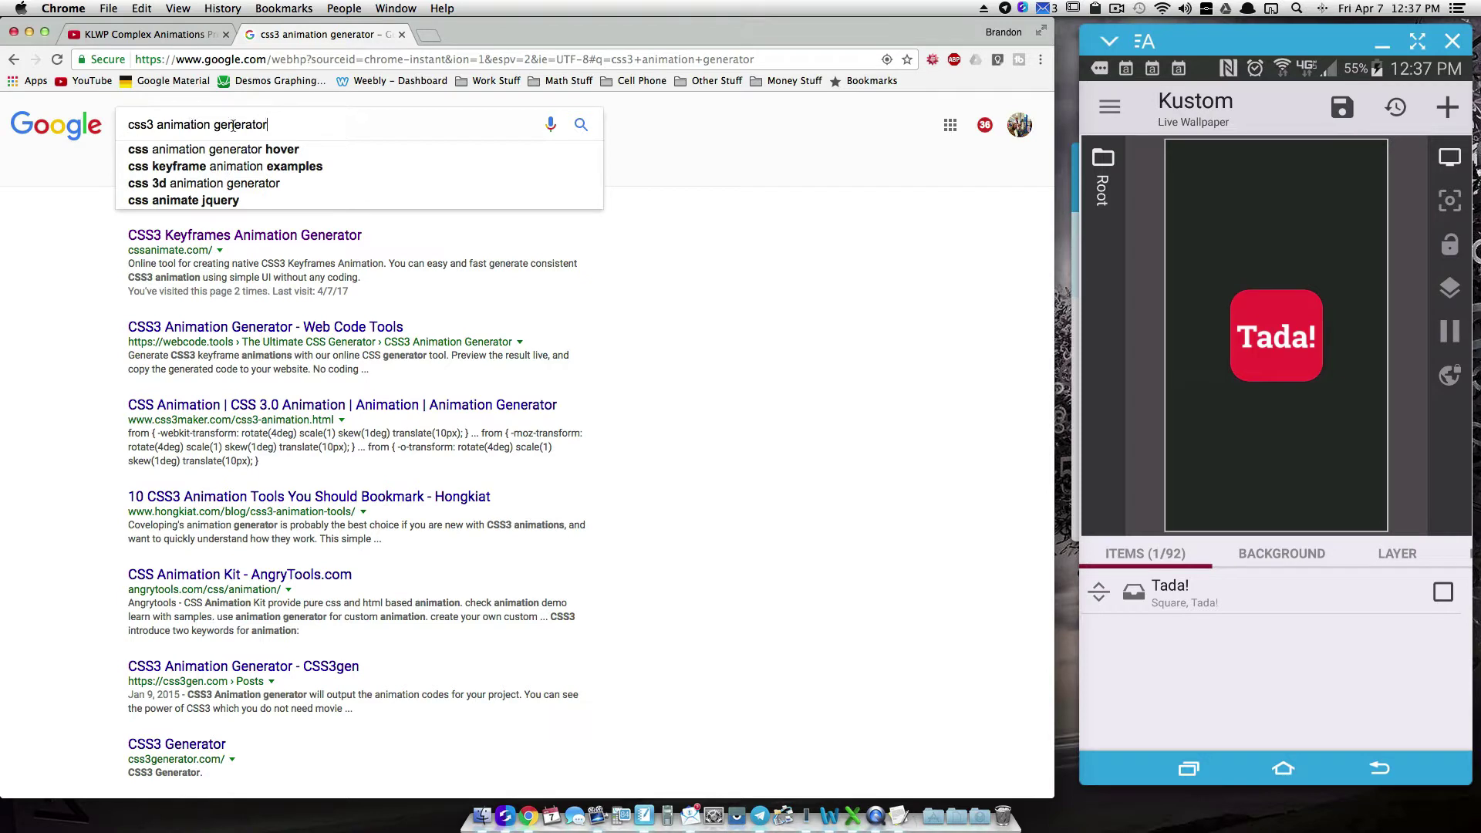
drag(276, 125, 211, 124)
click(229, 237)
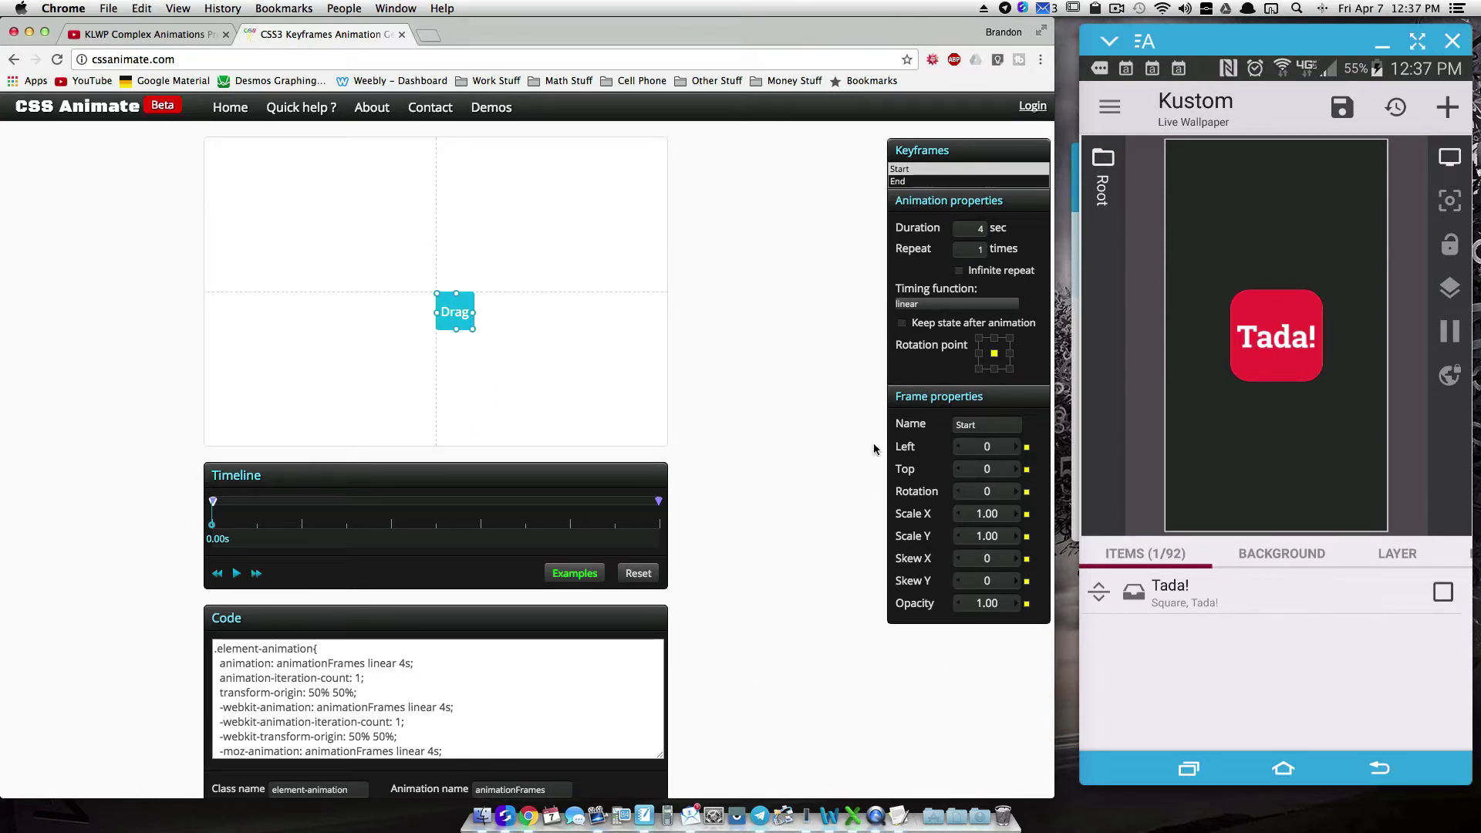
Load the Tada example animation in CSS Animate and play its preview
click(574, 577)
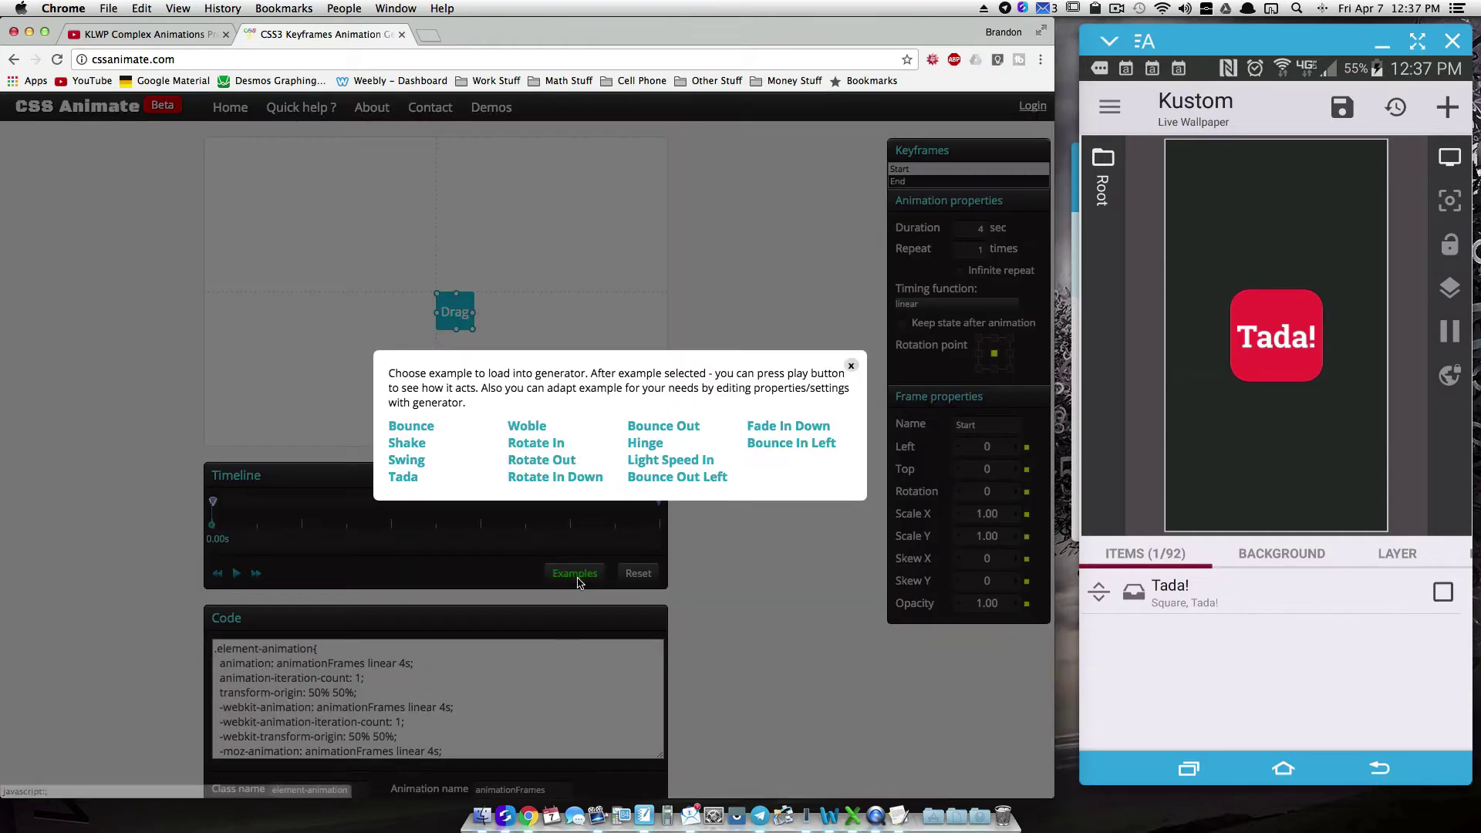
click(403, 478)
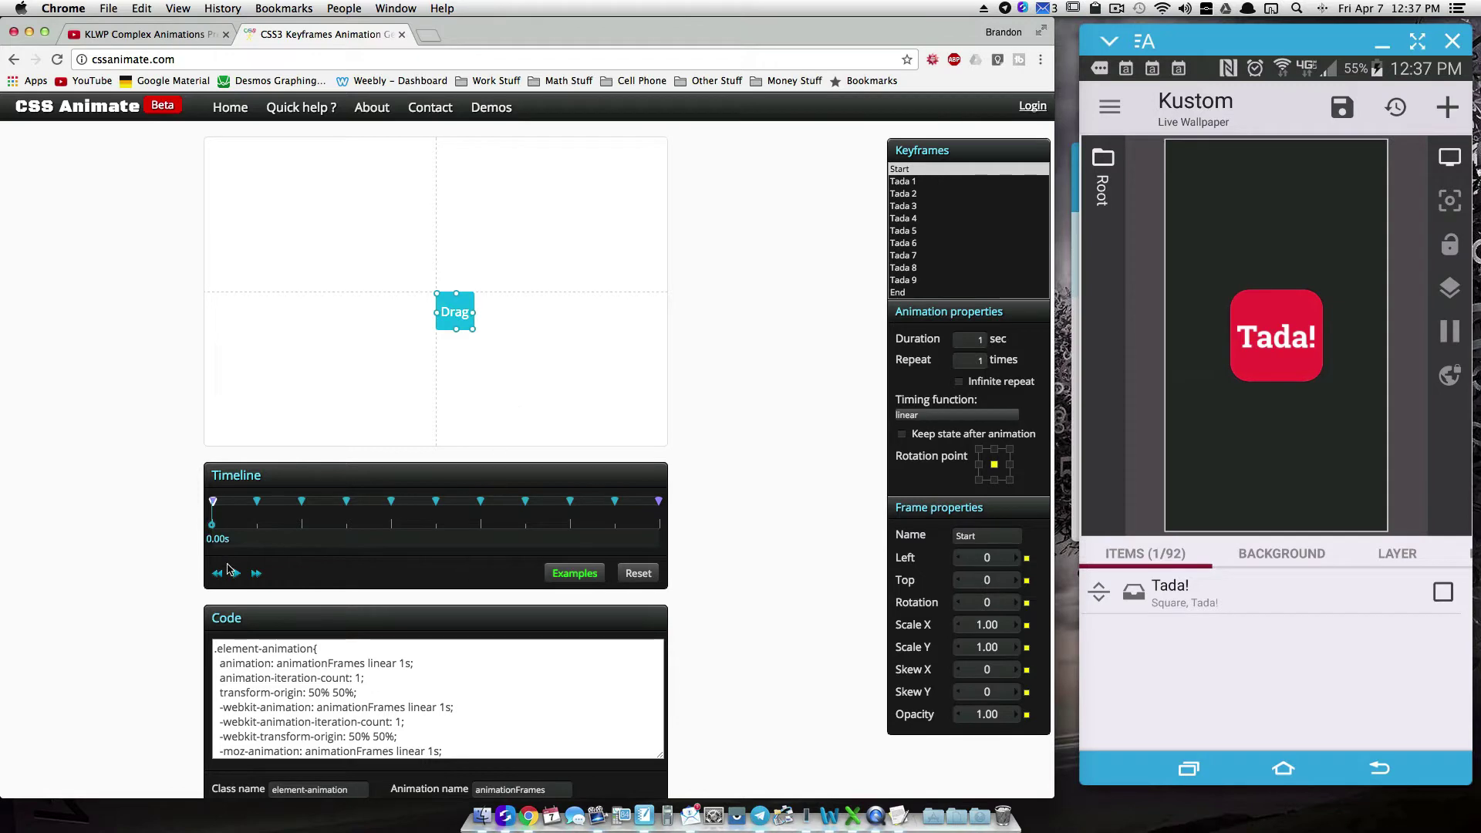
click(231, 571)
click(237, 573)
scroll(266, 682, down, 4)
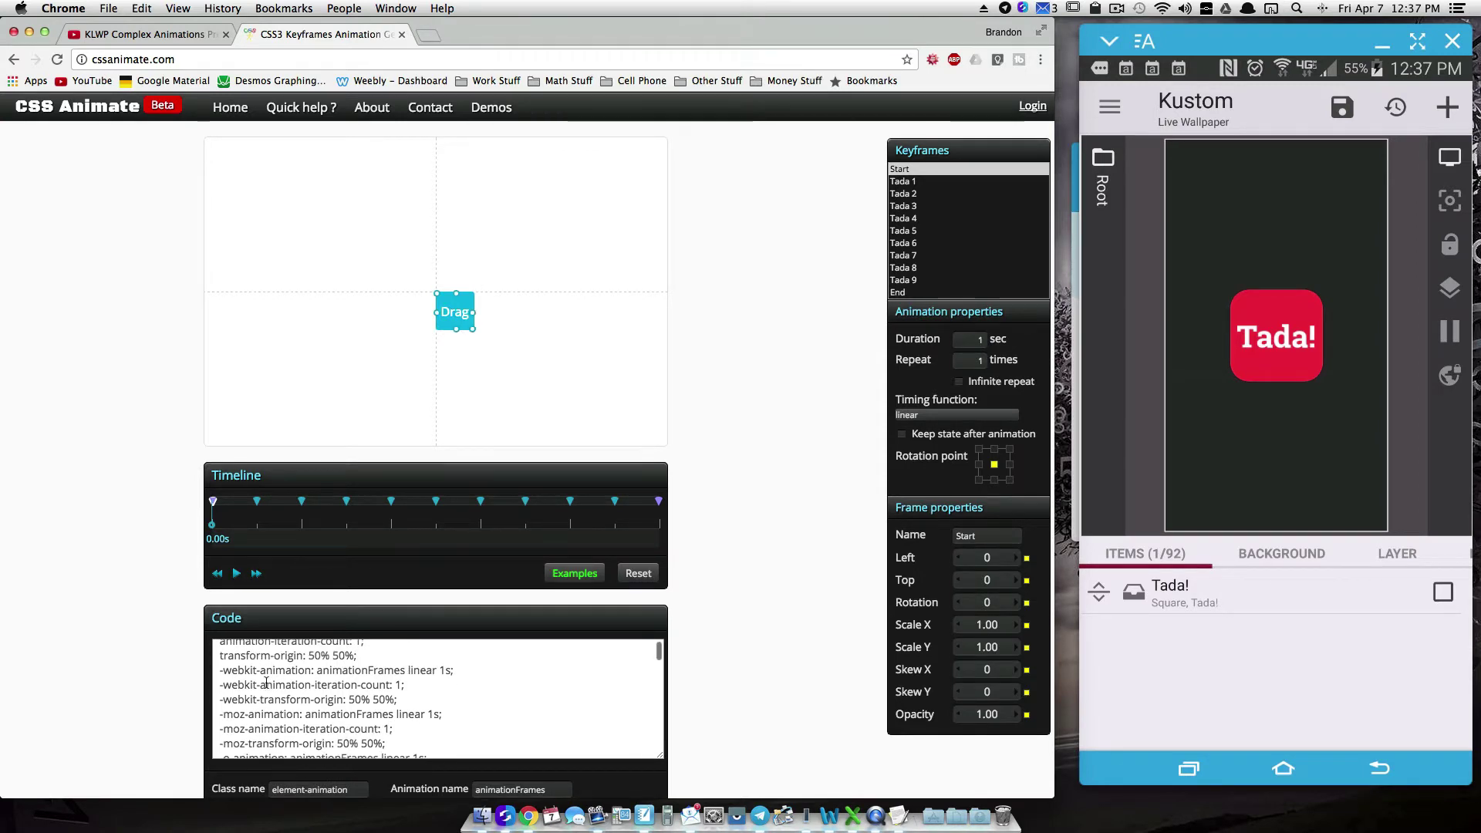
scroll(266, 682, down, 5)
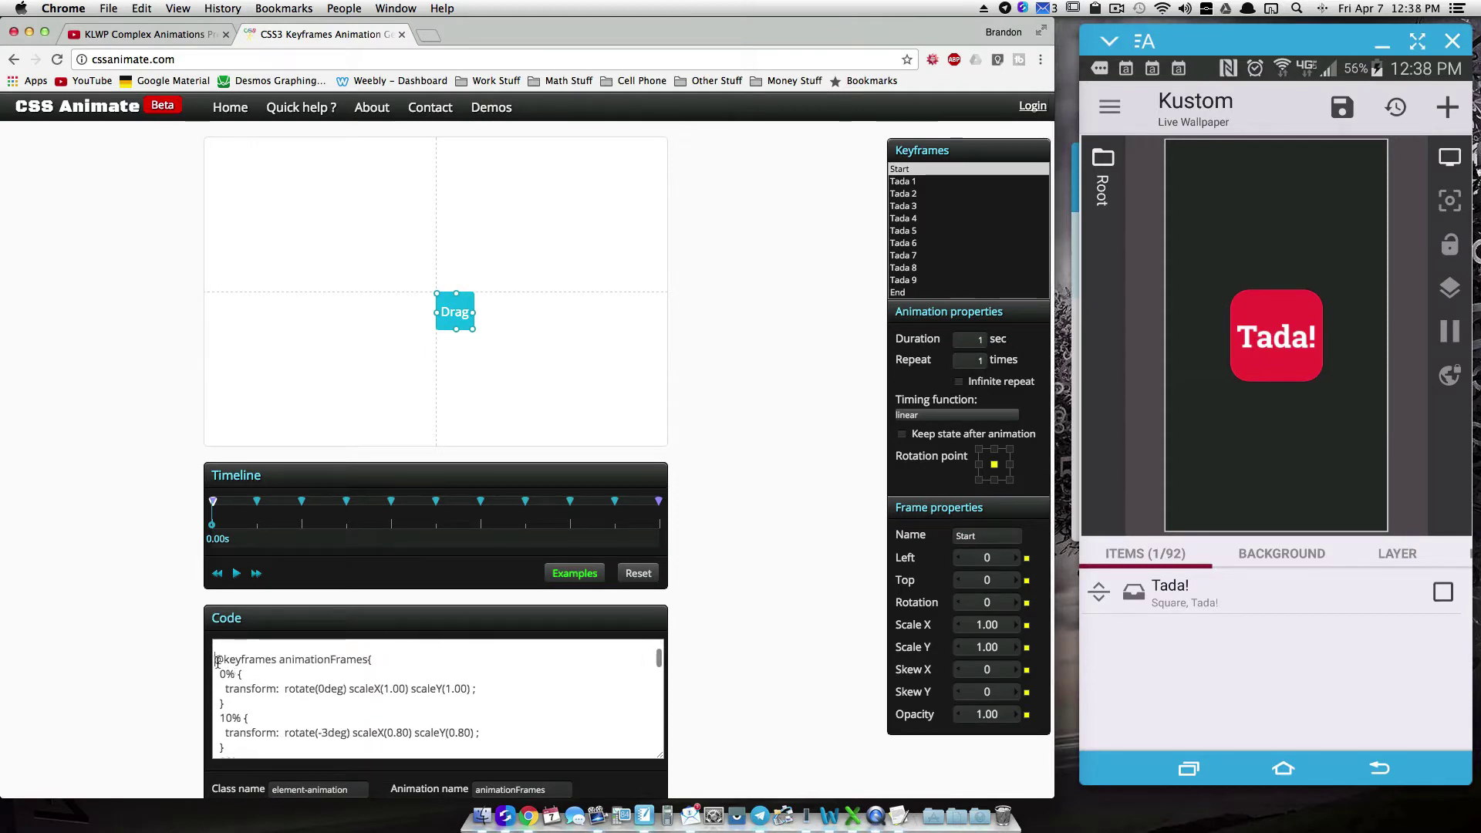
drag(216, 661, 251, 715)
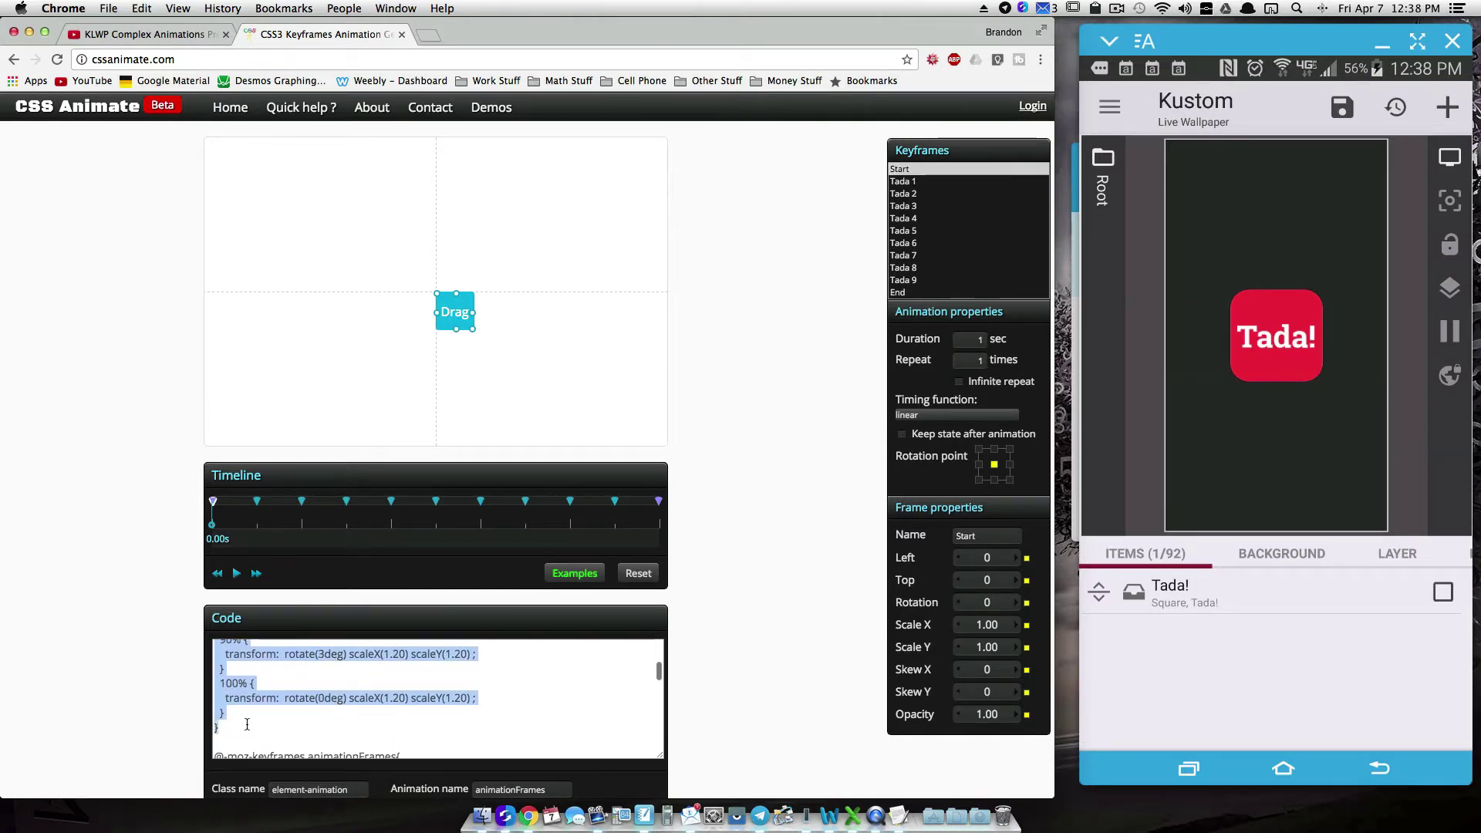
key(super+c)
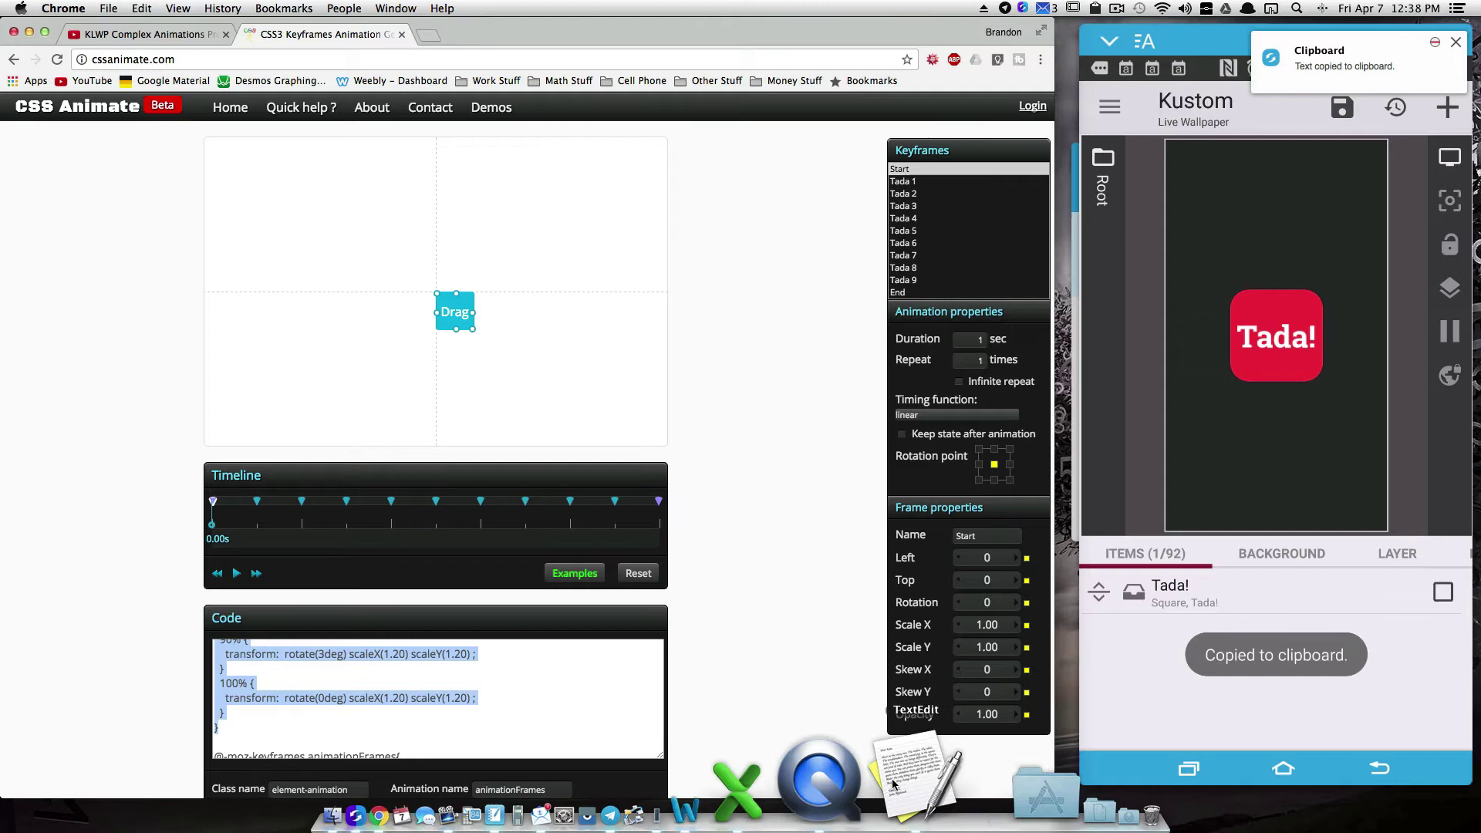
right_click(916, 779)
click(345, 279)
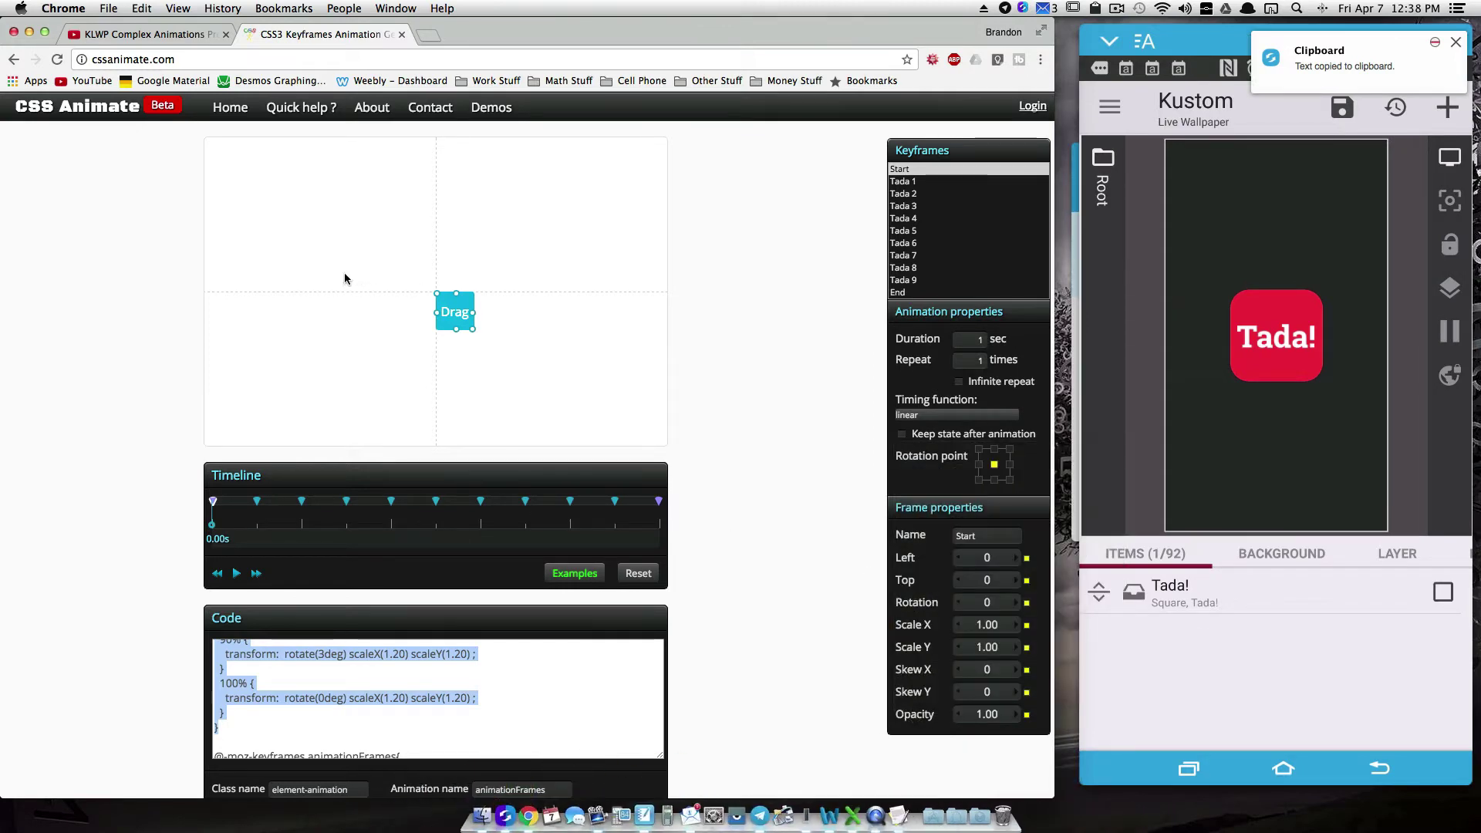
click(914, 794)
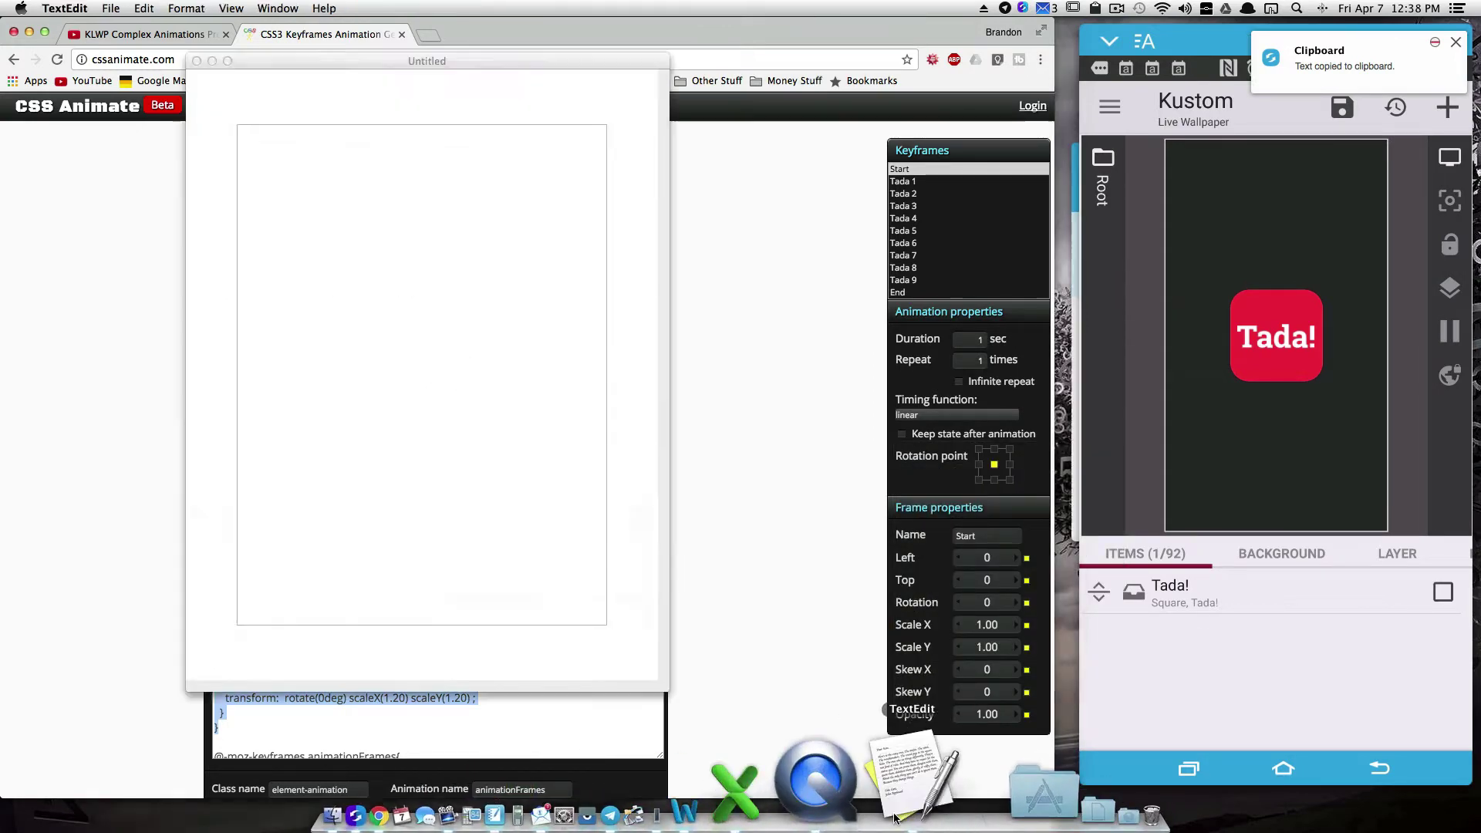
key(super+v)
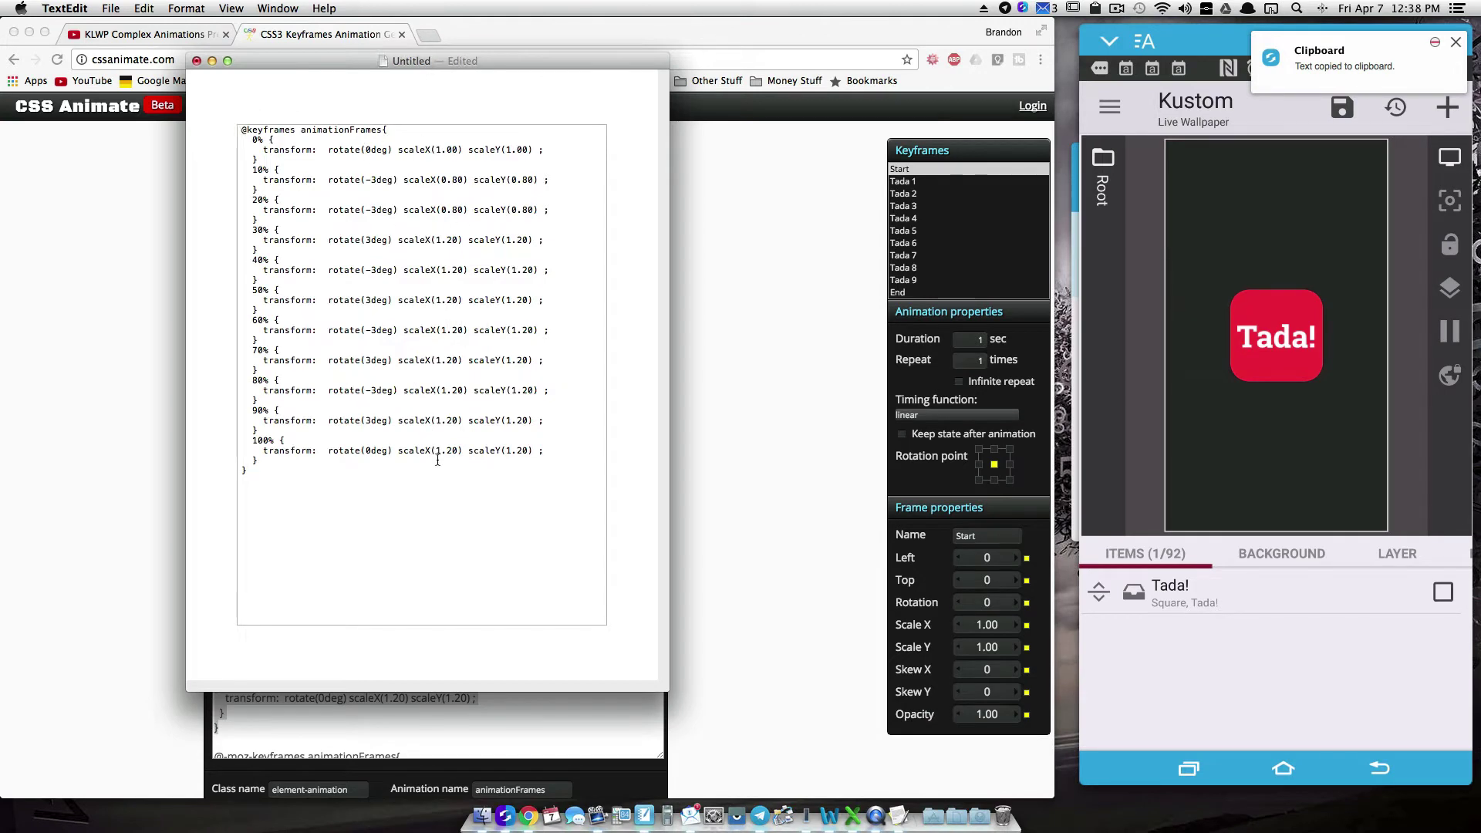
drag(544, 150, 241, 128)
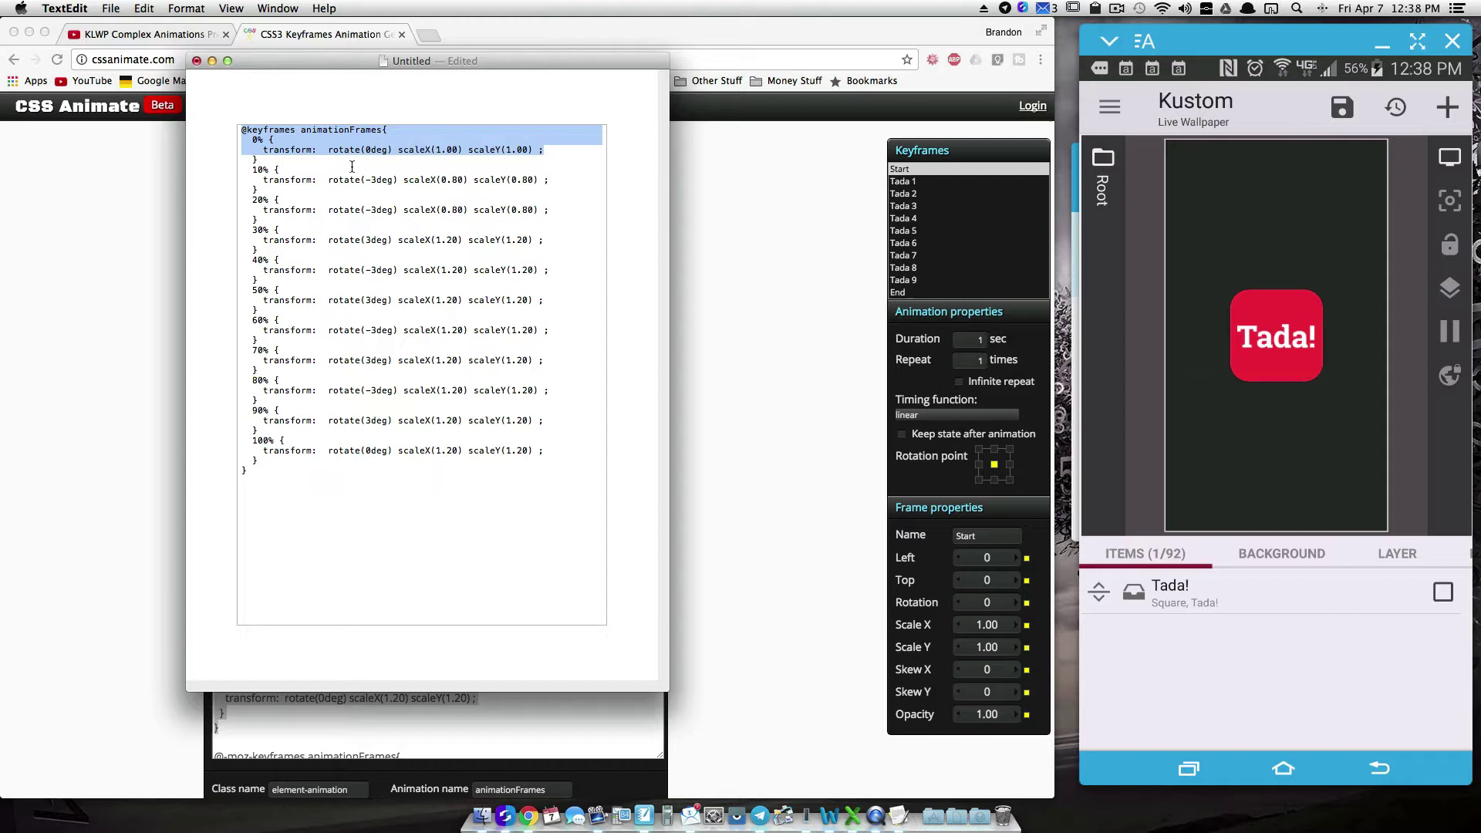
Add a new animation to the Tada! item in KLWP
click(1265, 596)
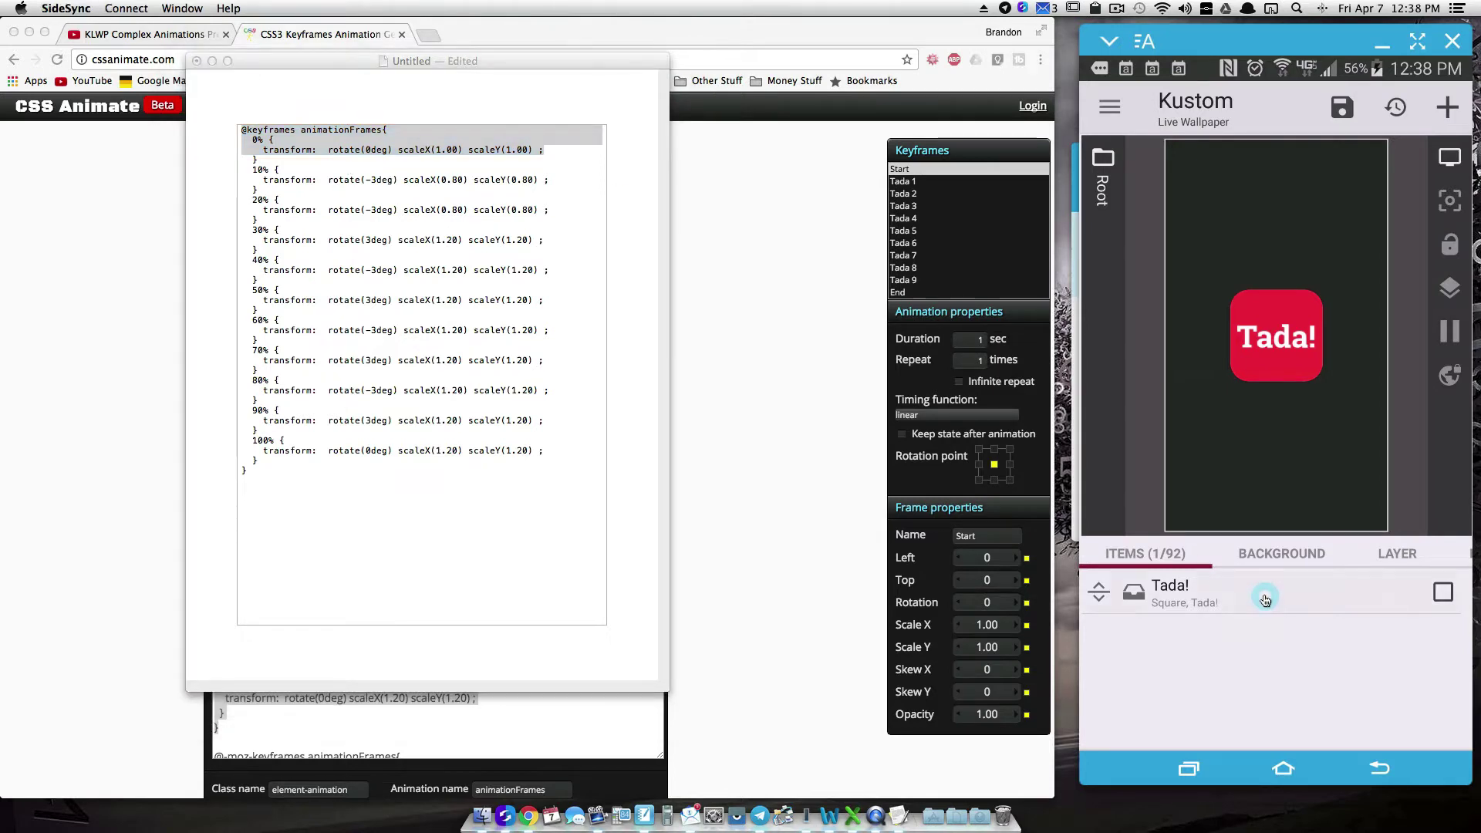
click(1388, 559)
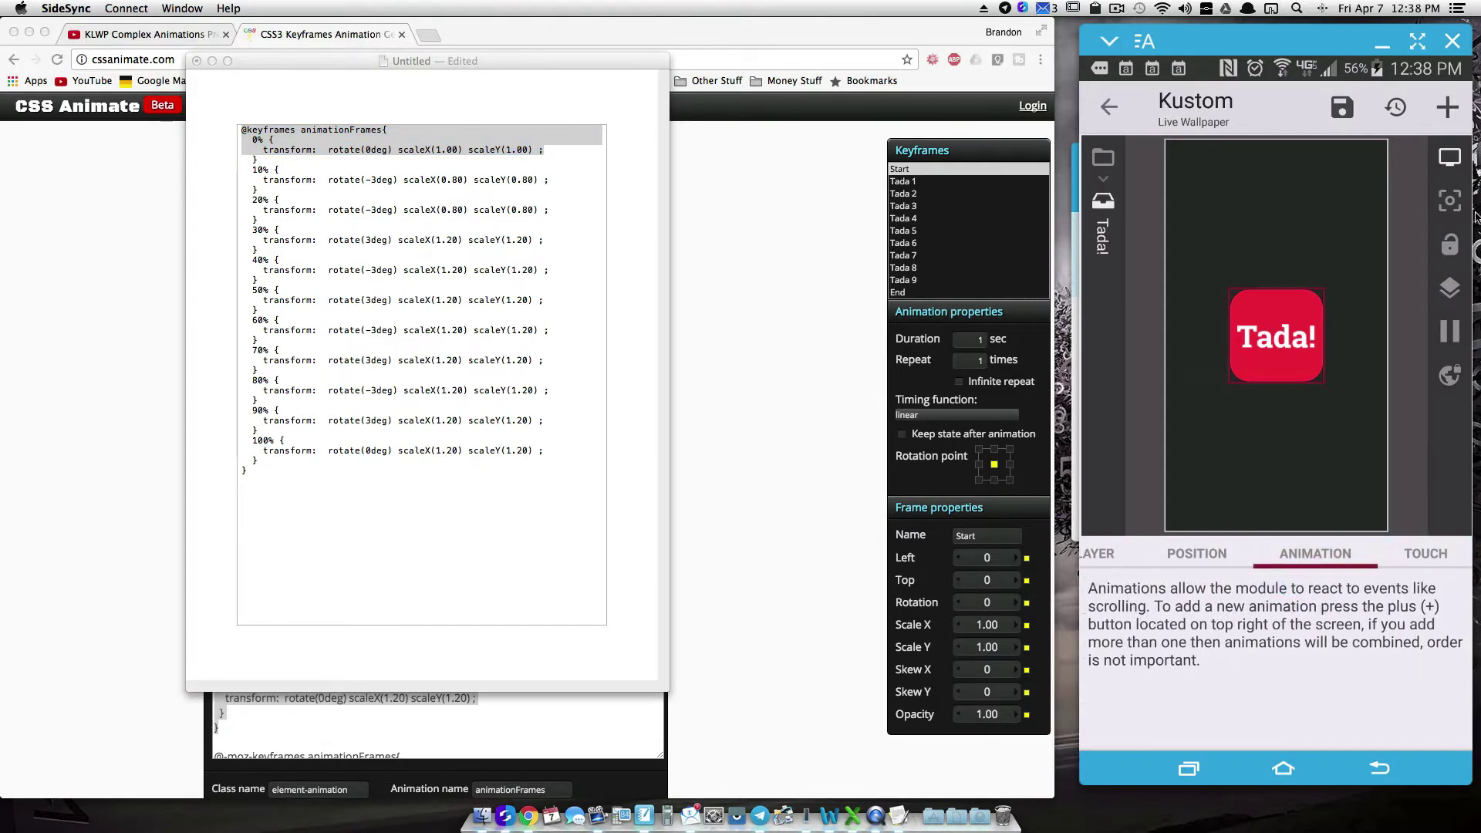
click(1448, 112)
click(1271, 609)
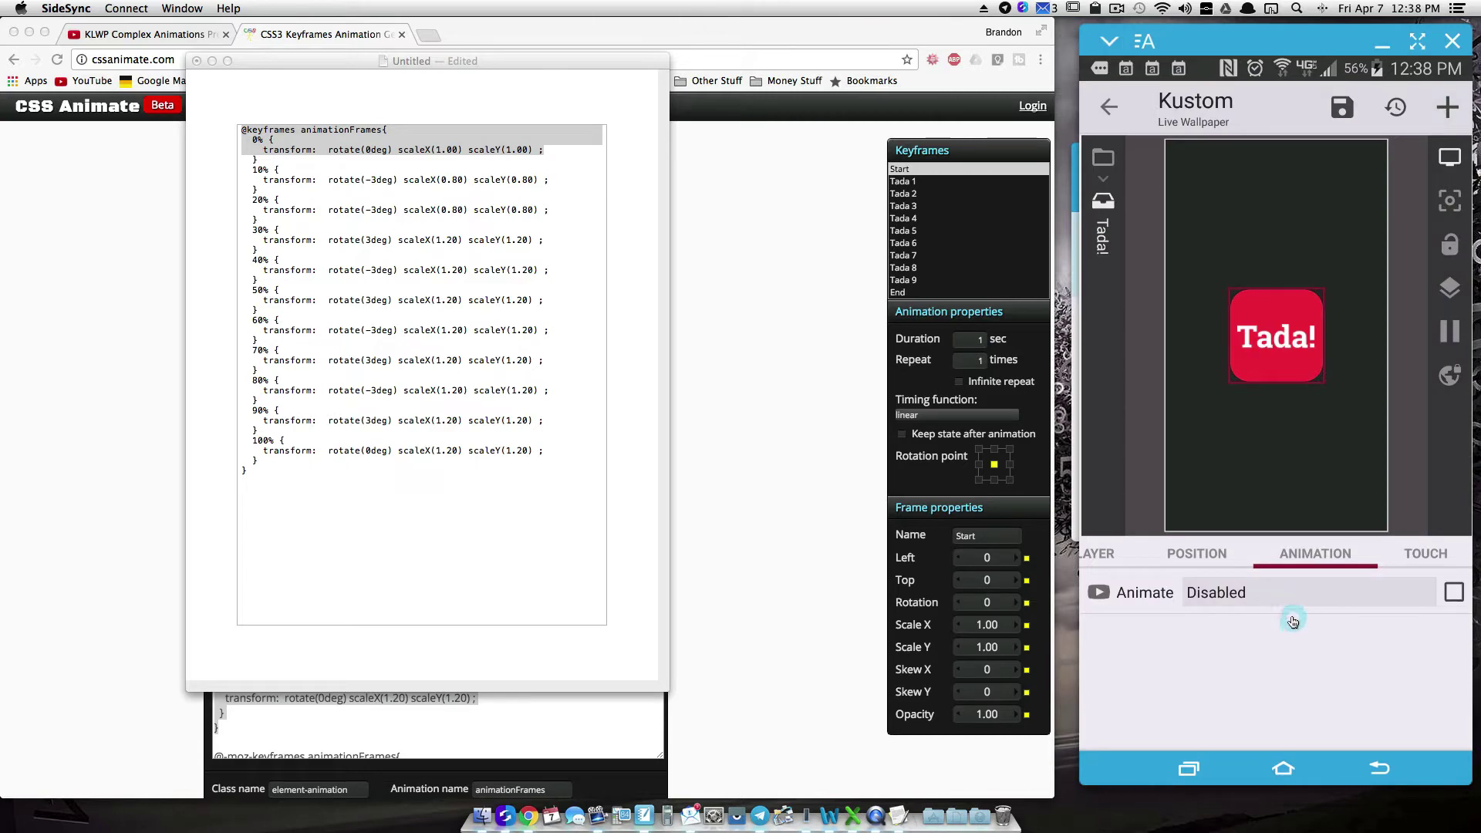
Set the animation's ReactOn to Loop and its Action to Complex Animation
click(1238, 602)
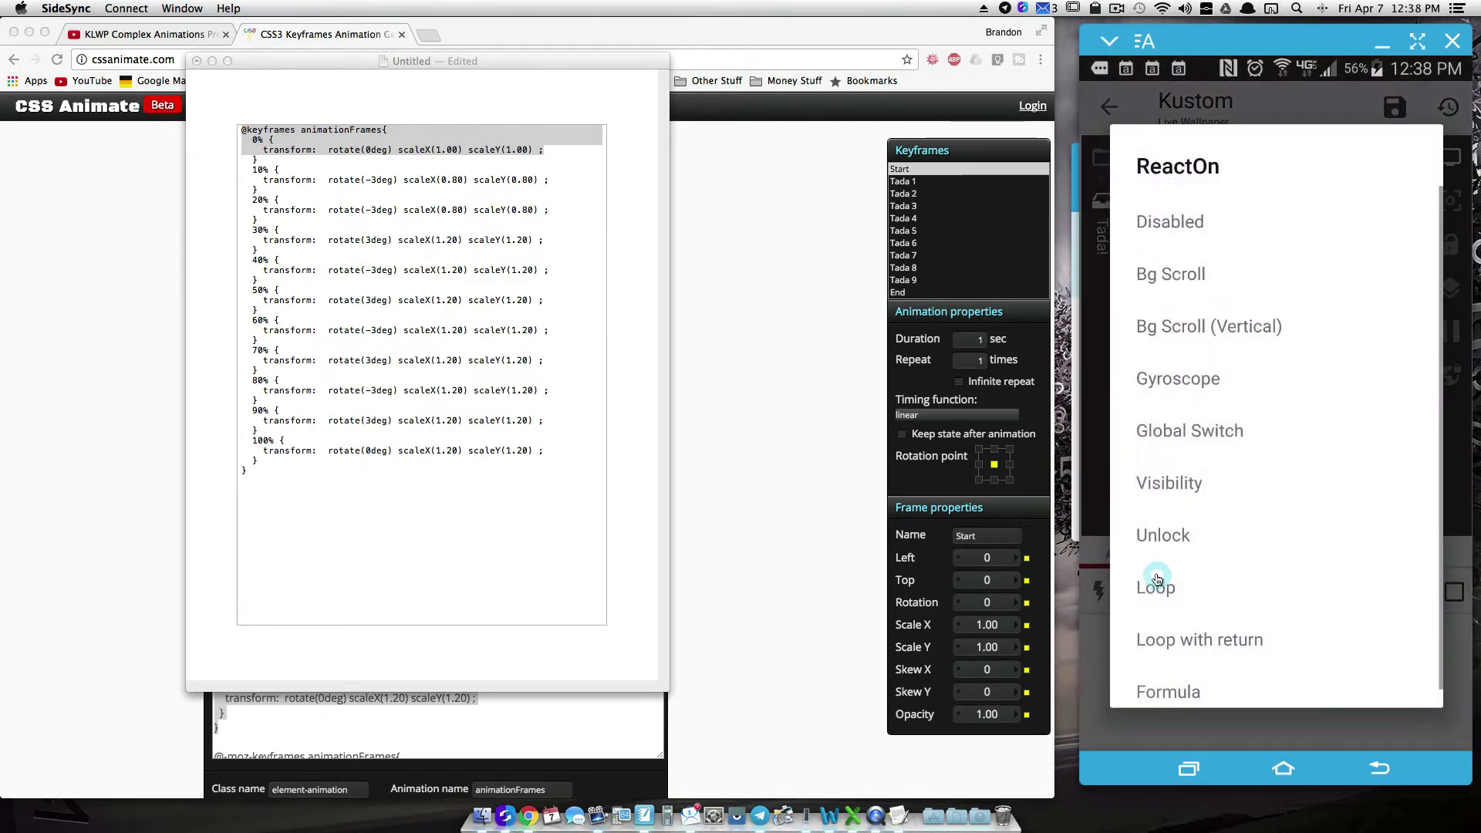
drag(1199, 613, 1171, 387)
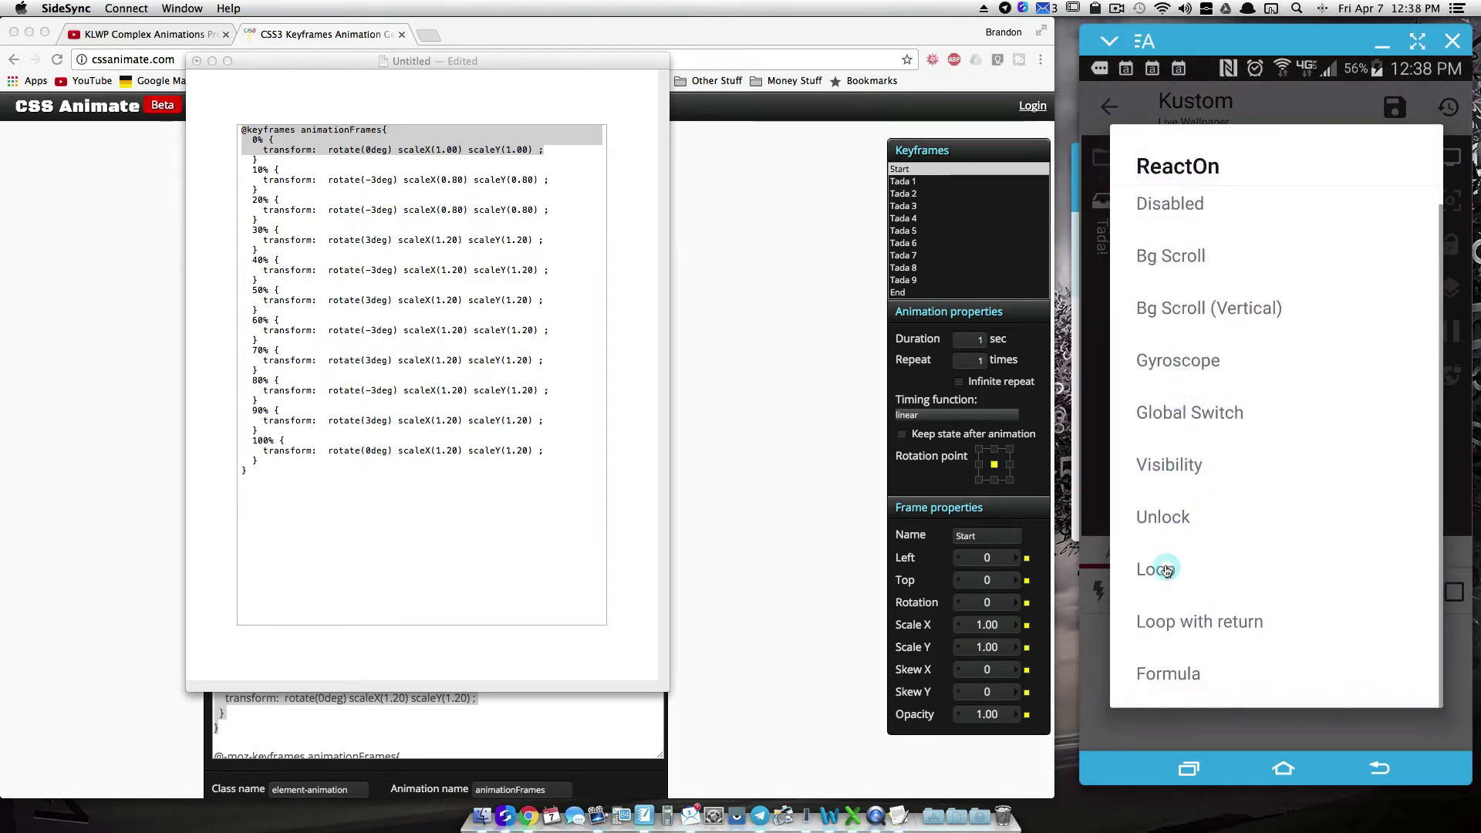
click(1326, 713)
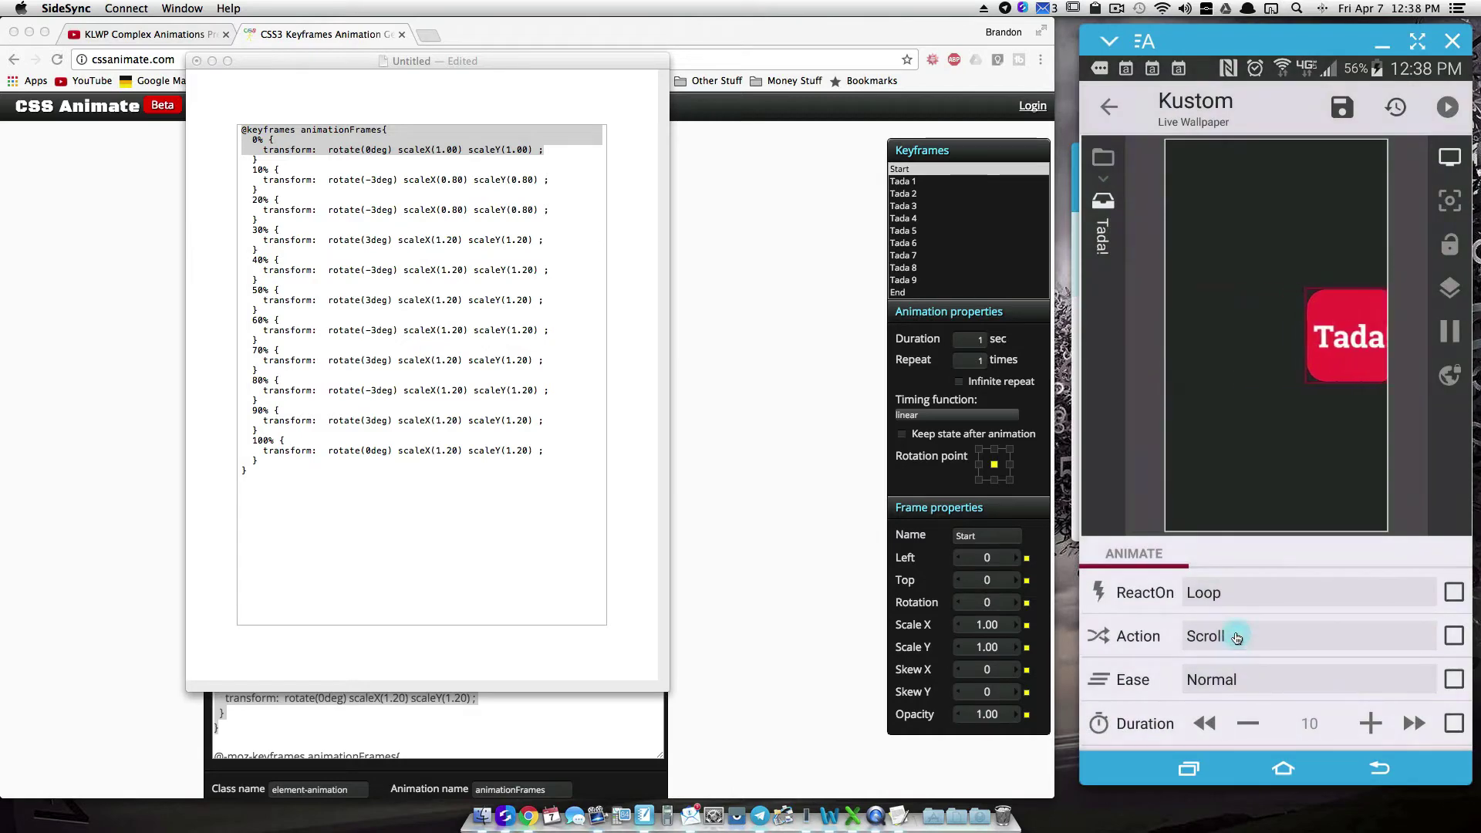
click(1233, 636)
drag(1163, 376, 1159, 235)
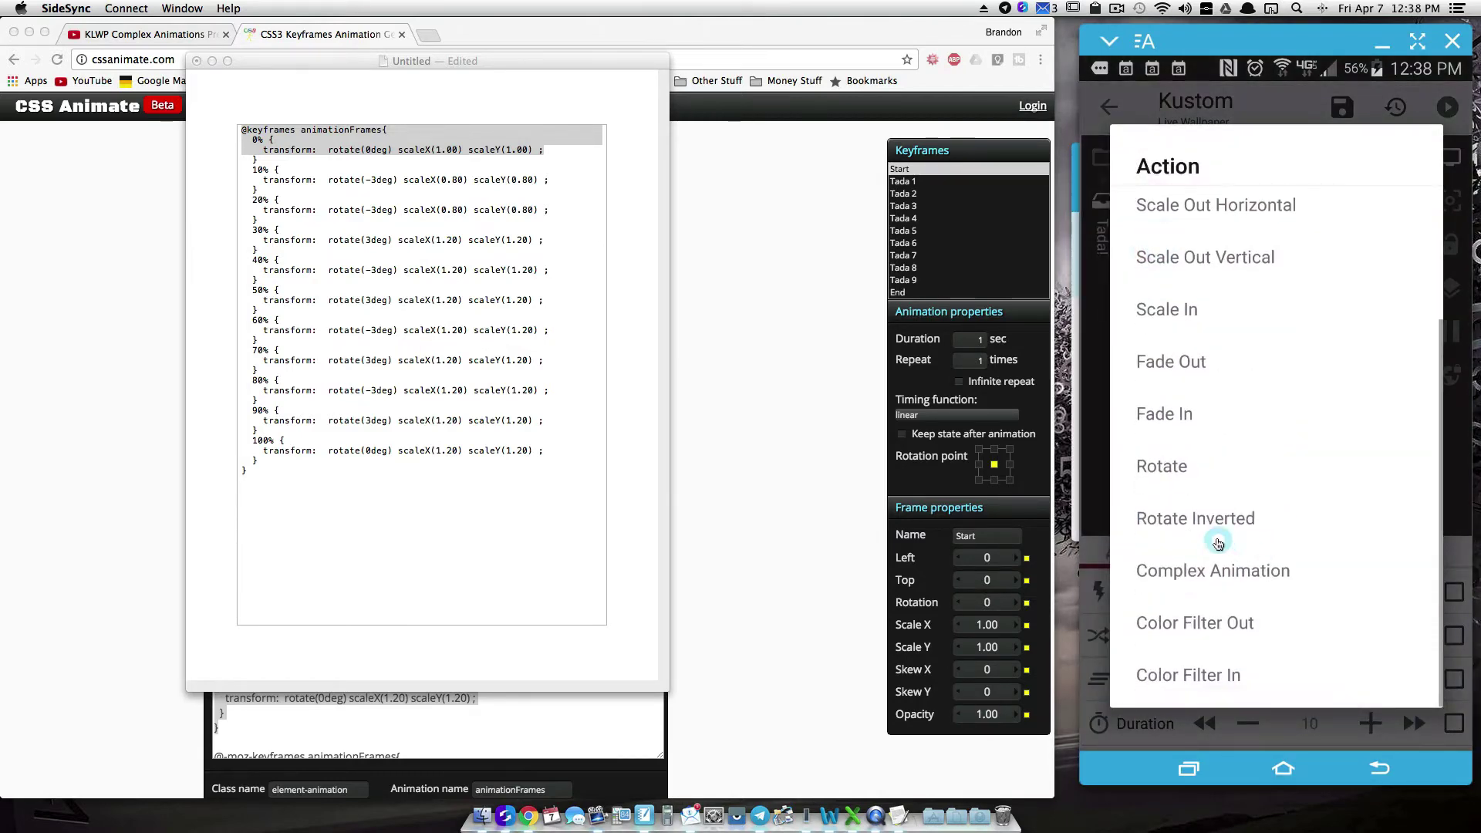
click(1226, 584)
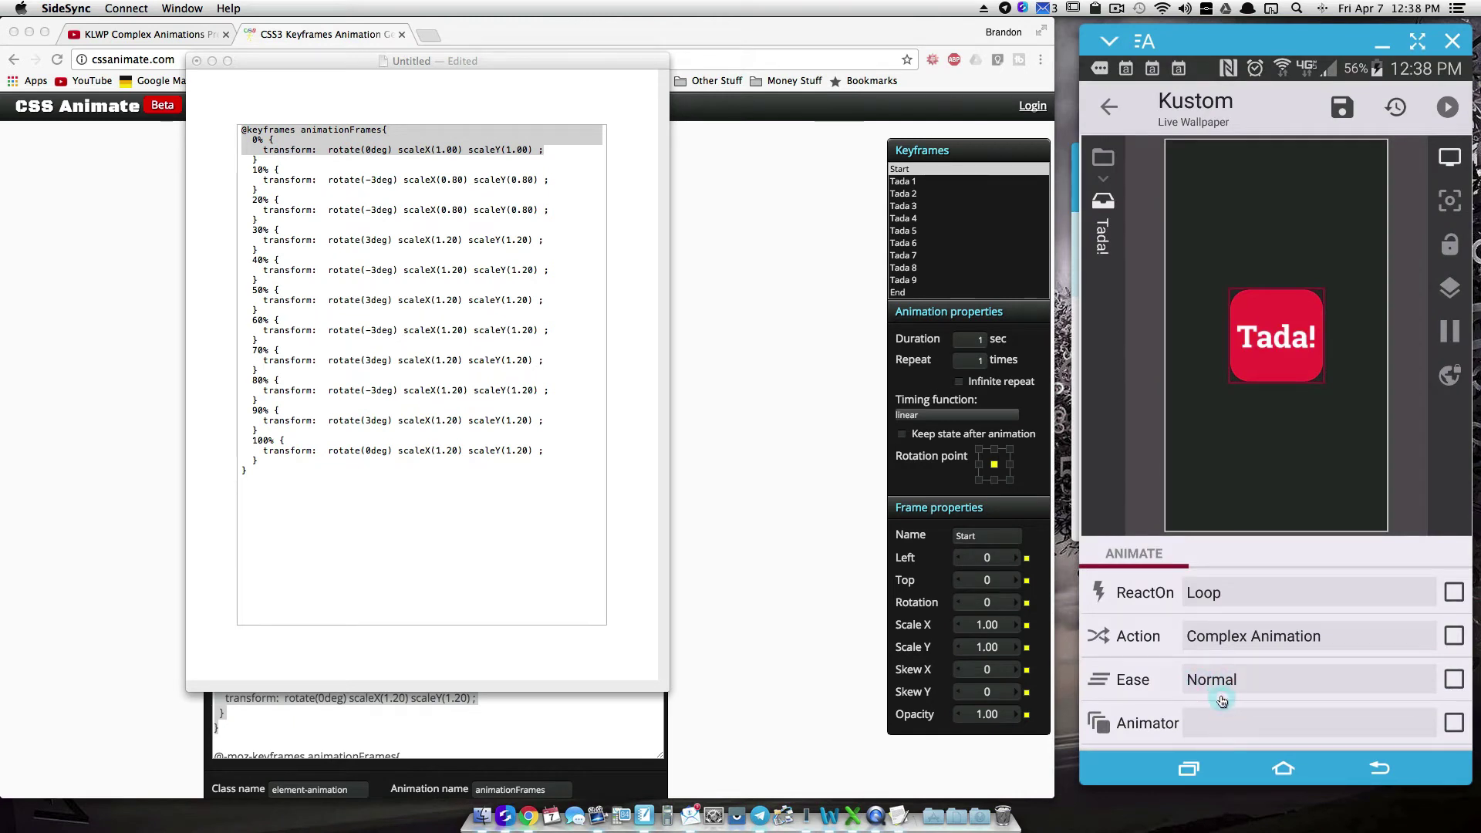
click(1265, 734)
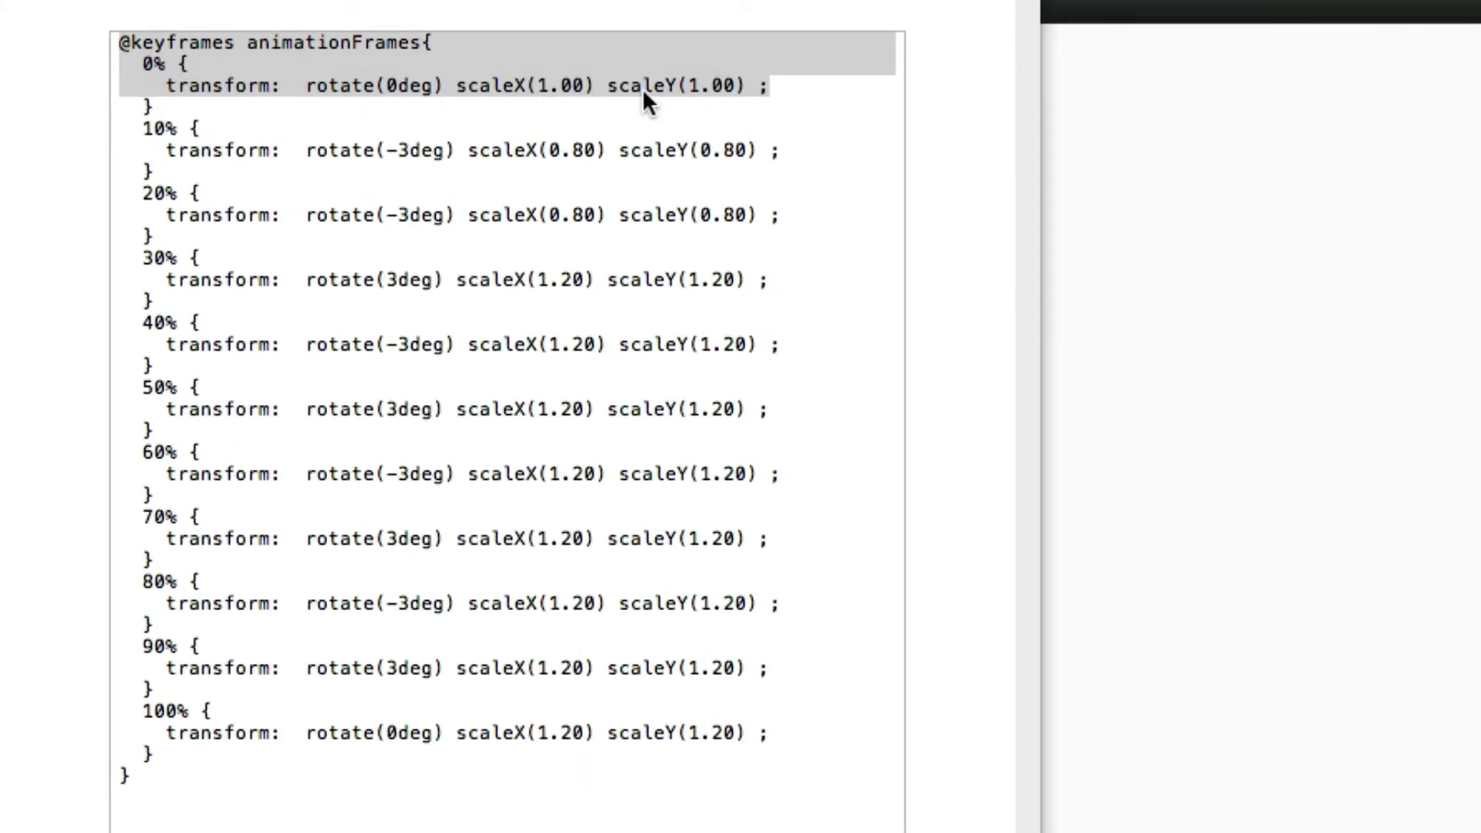
click(607, 114)
click(466, 84)
drag(466, 84, 742, 85)
drag(466, 151, 757, 151)
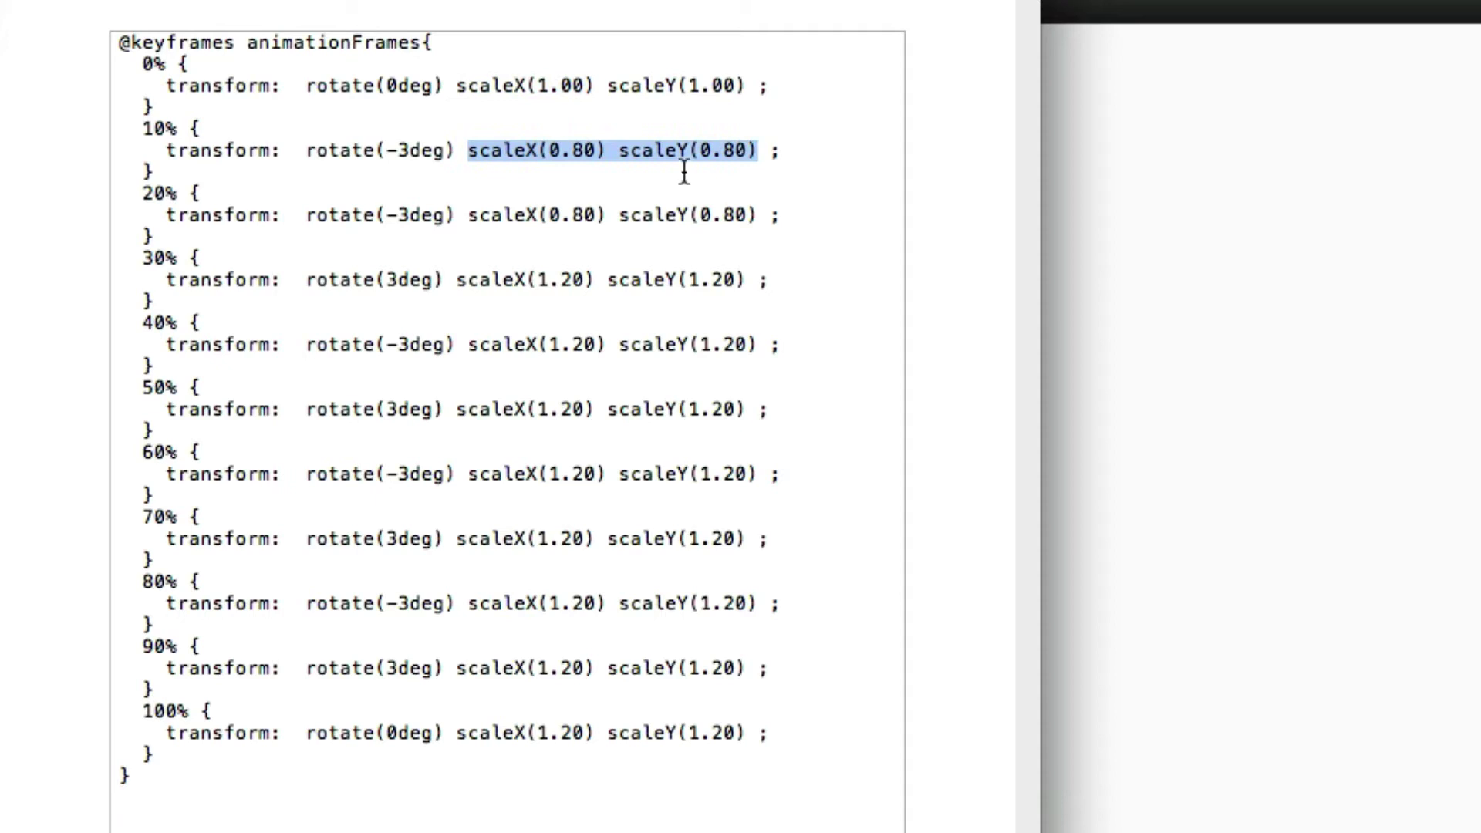
drag(478, 215, 736, 232)
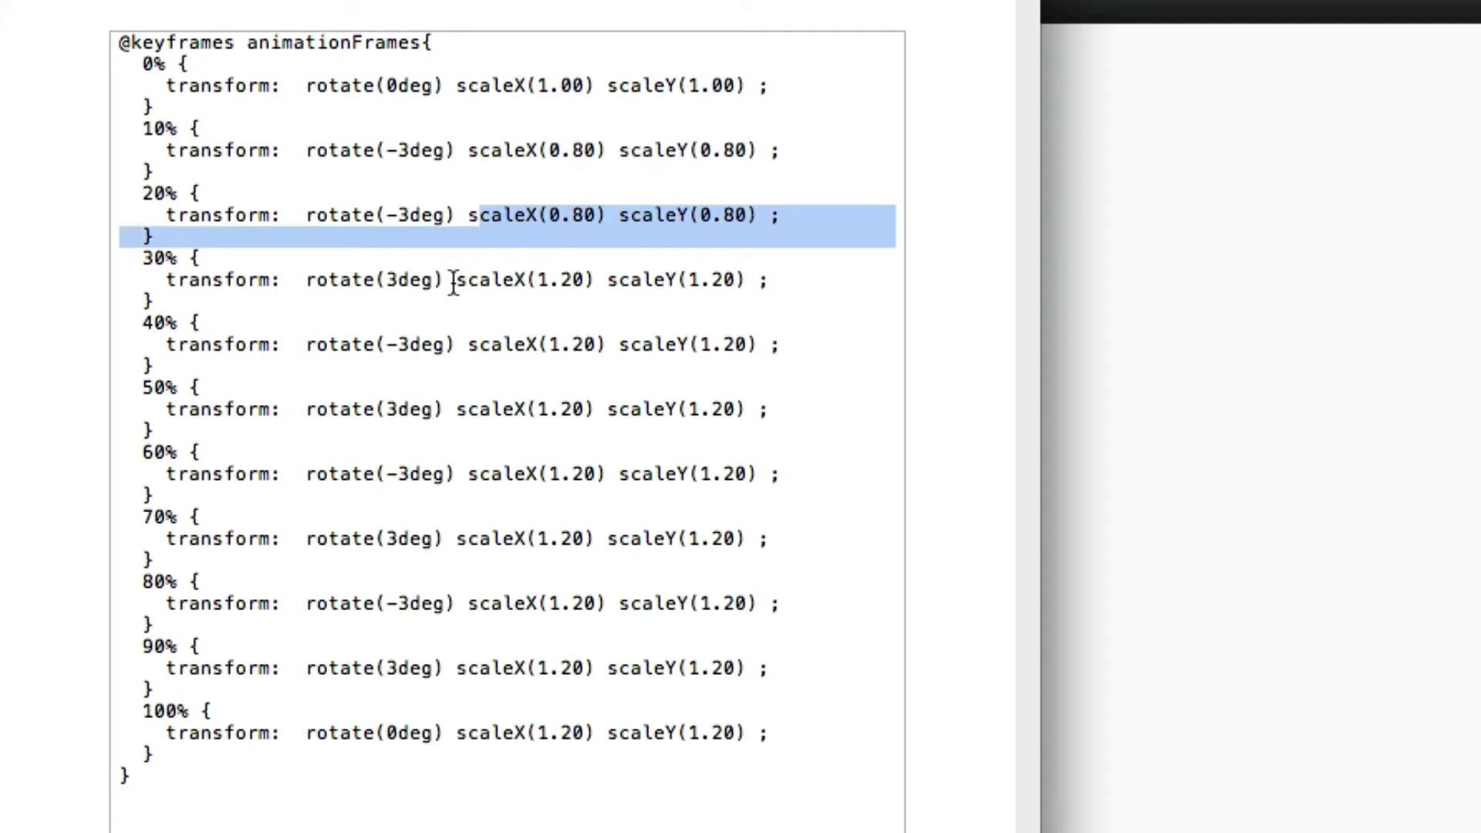
drag(456, 281, 746, 274)
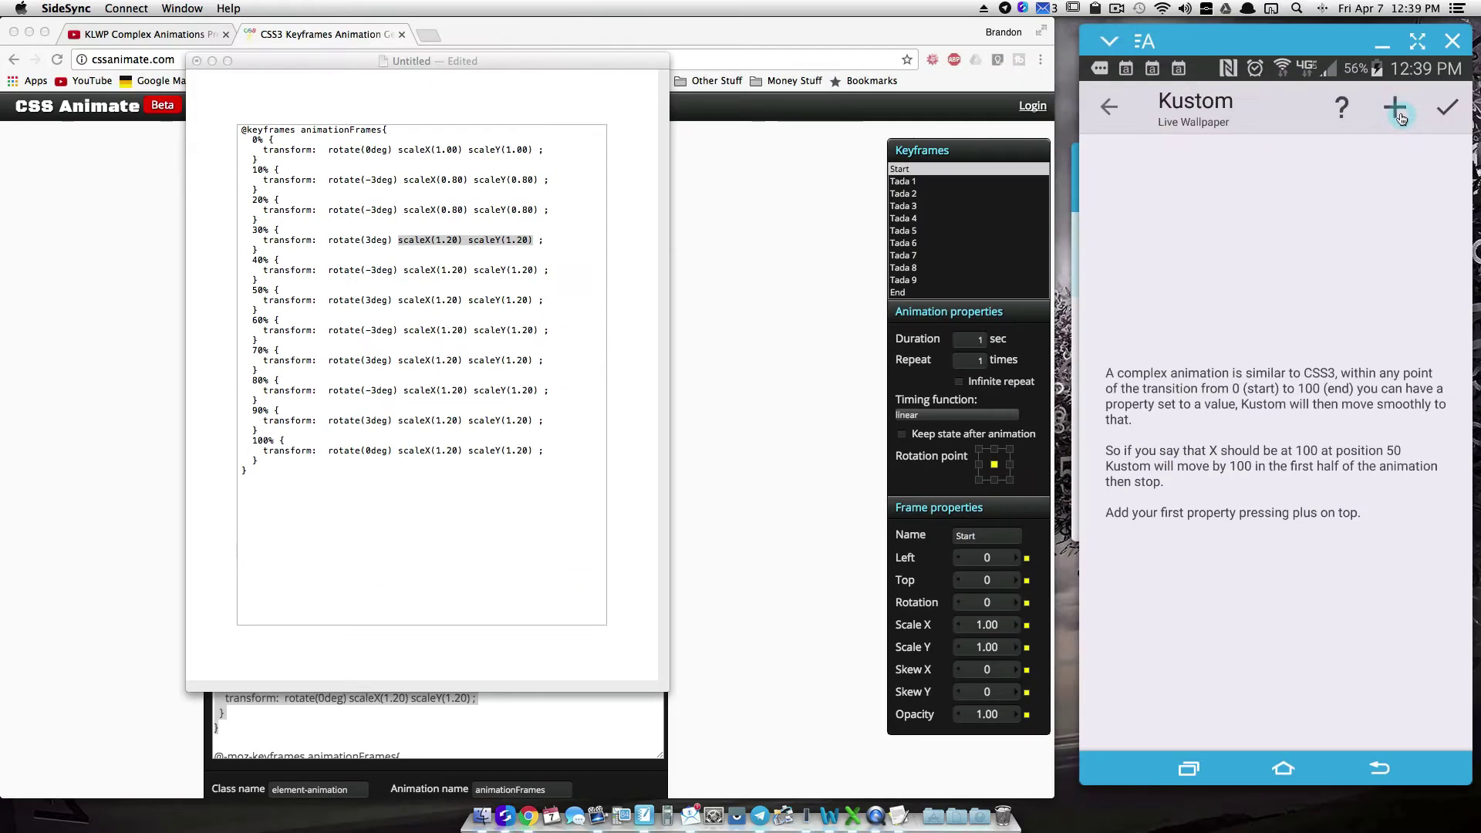
click(1394, 107)
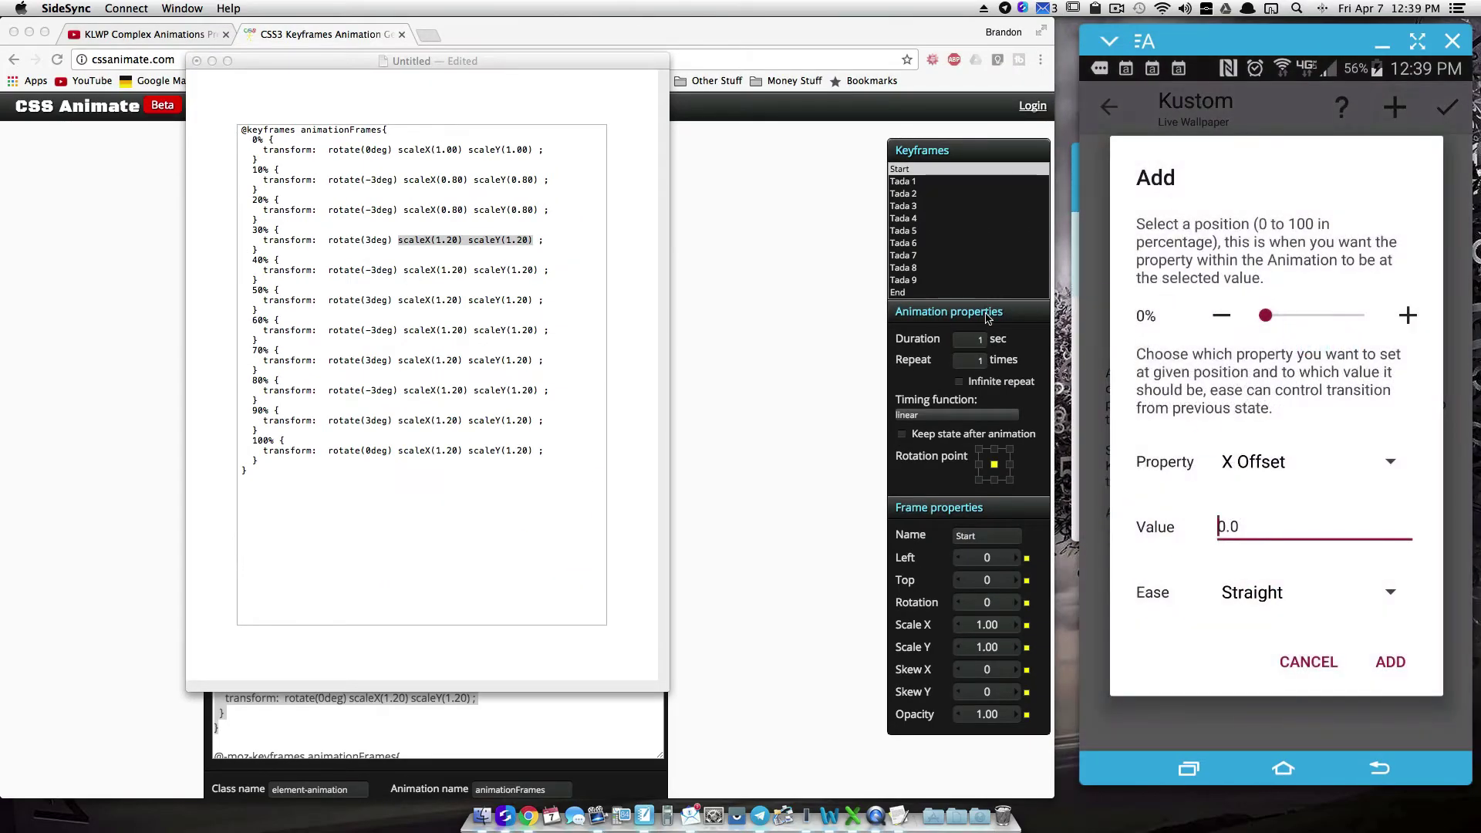
Review the 0% and 100% transform lines in the TextEdit keyframes code
click(266, 149)
drag(268, 150, 536, 149)
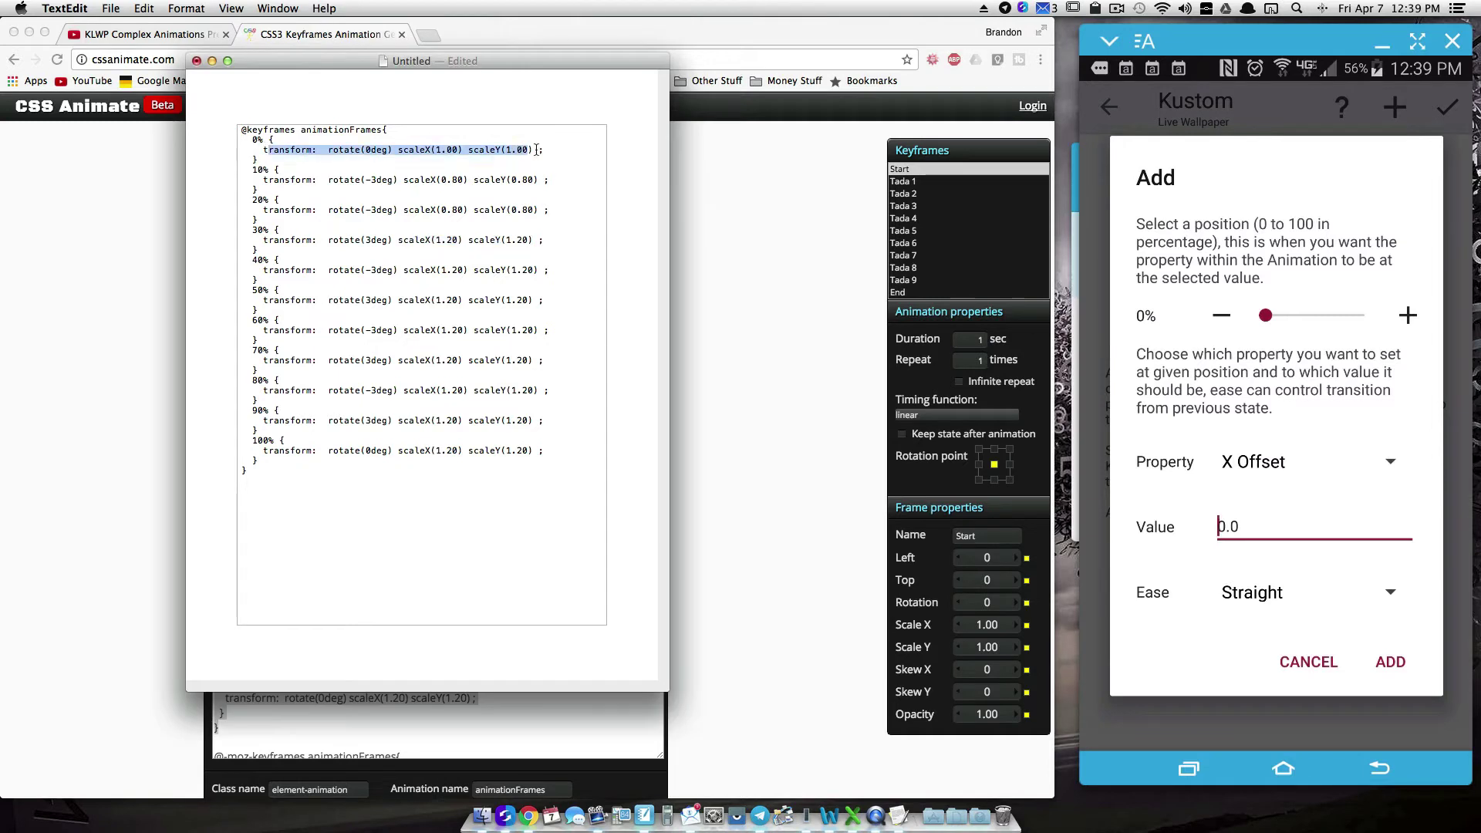
click(266, 150)
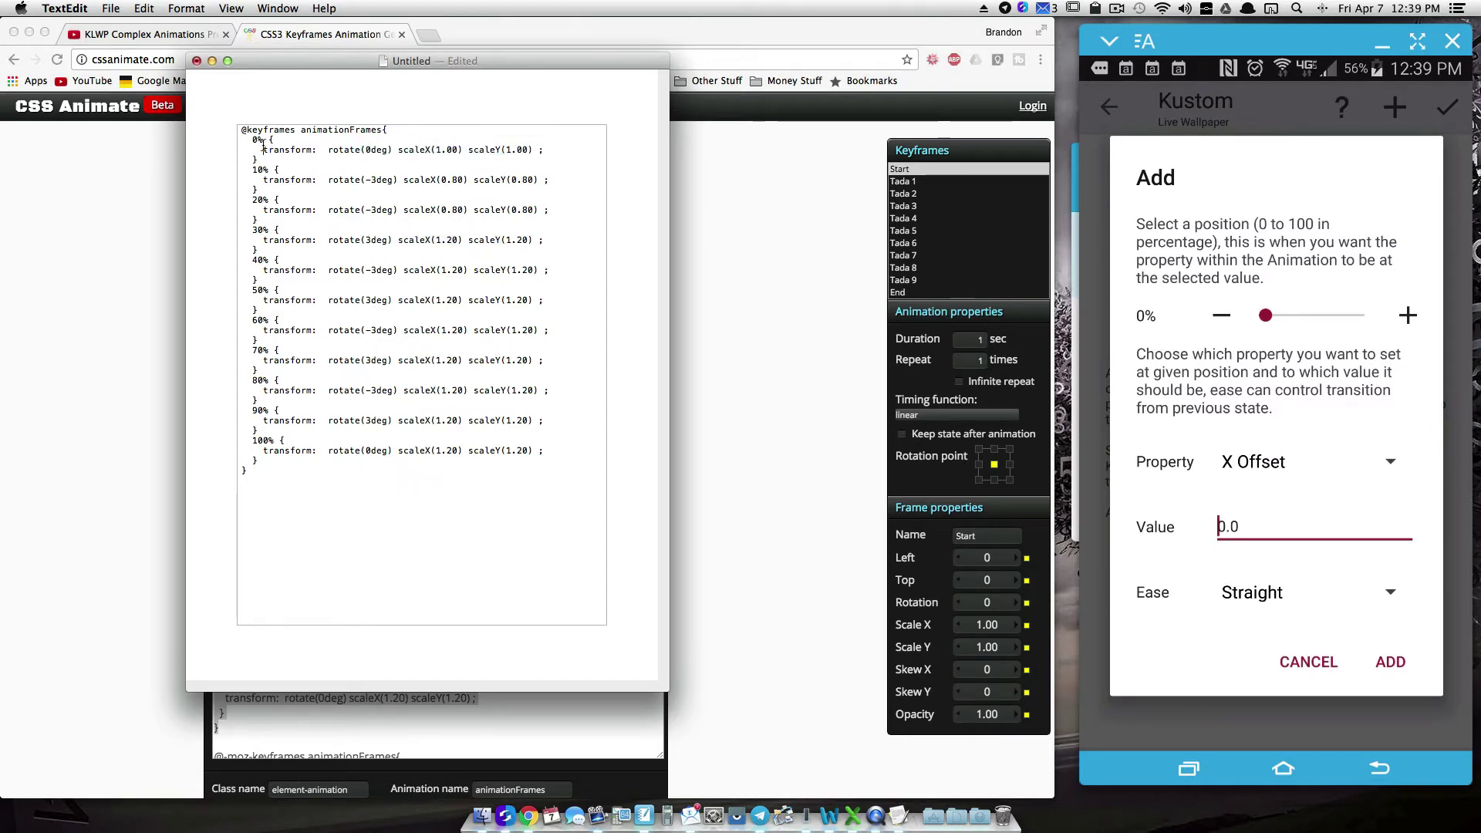
drag(266, 150, 496, 158)
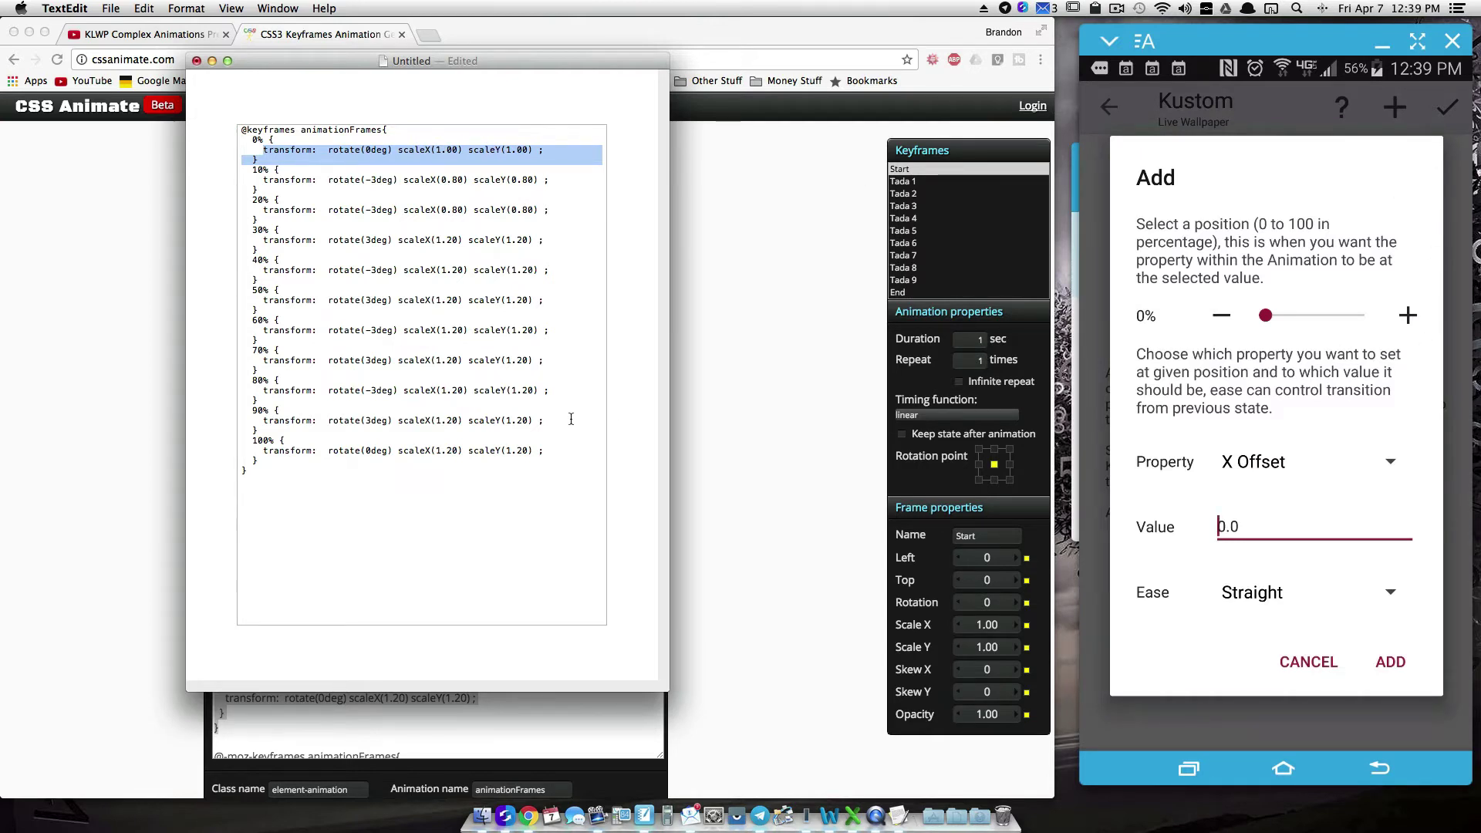
click(445, 159)
mouse_move(265, 452)
mouse_down()
mouse_move(485, 459)
mouse_move(255, 443)
mouse_up()
click(526, 454)
click(332, 151)
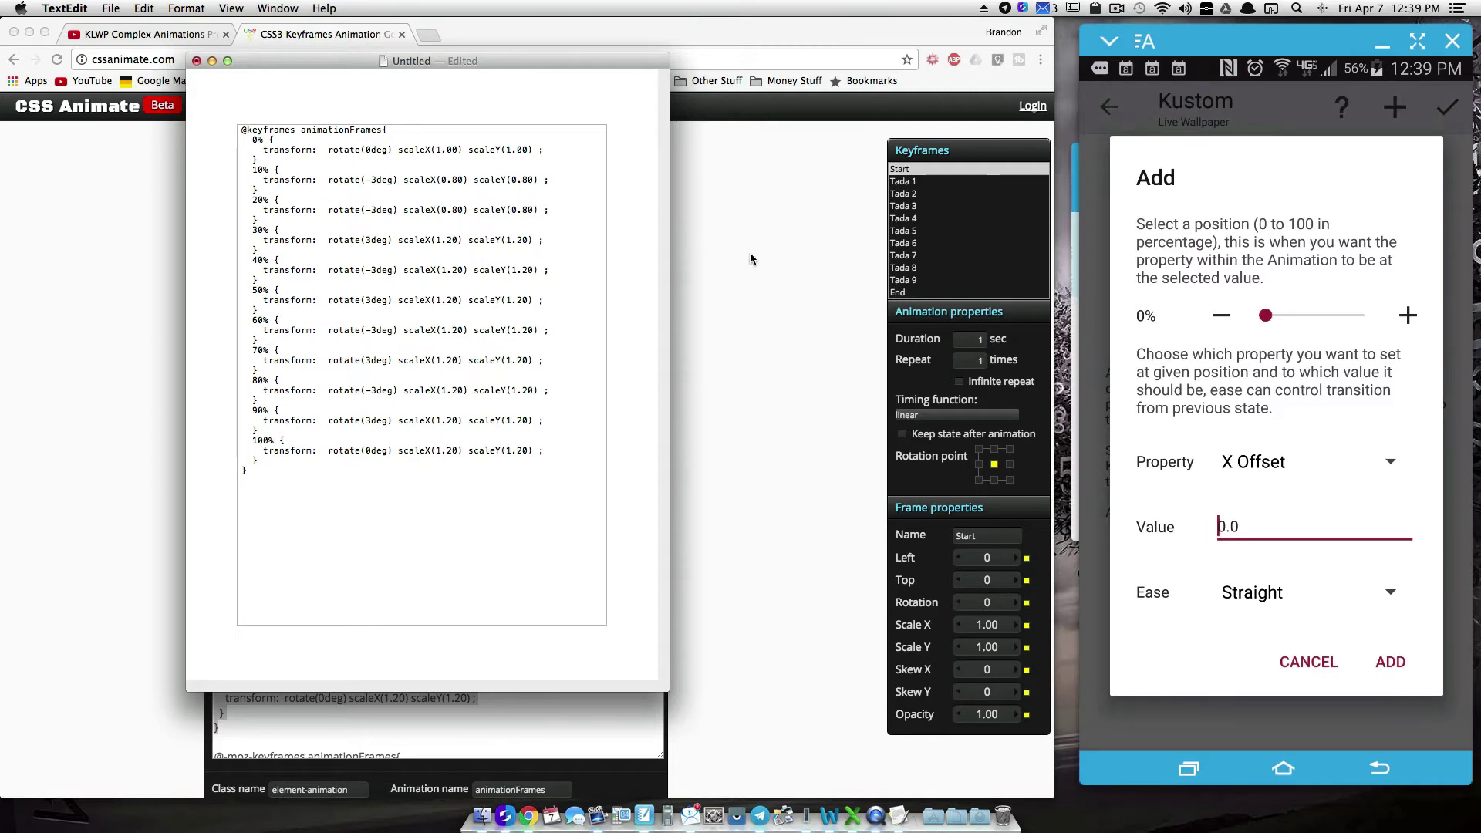
Add a 0% Rotate step with value 0.0
click(1268, 463)
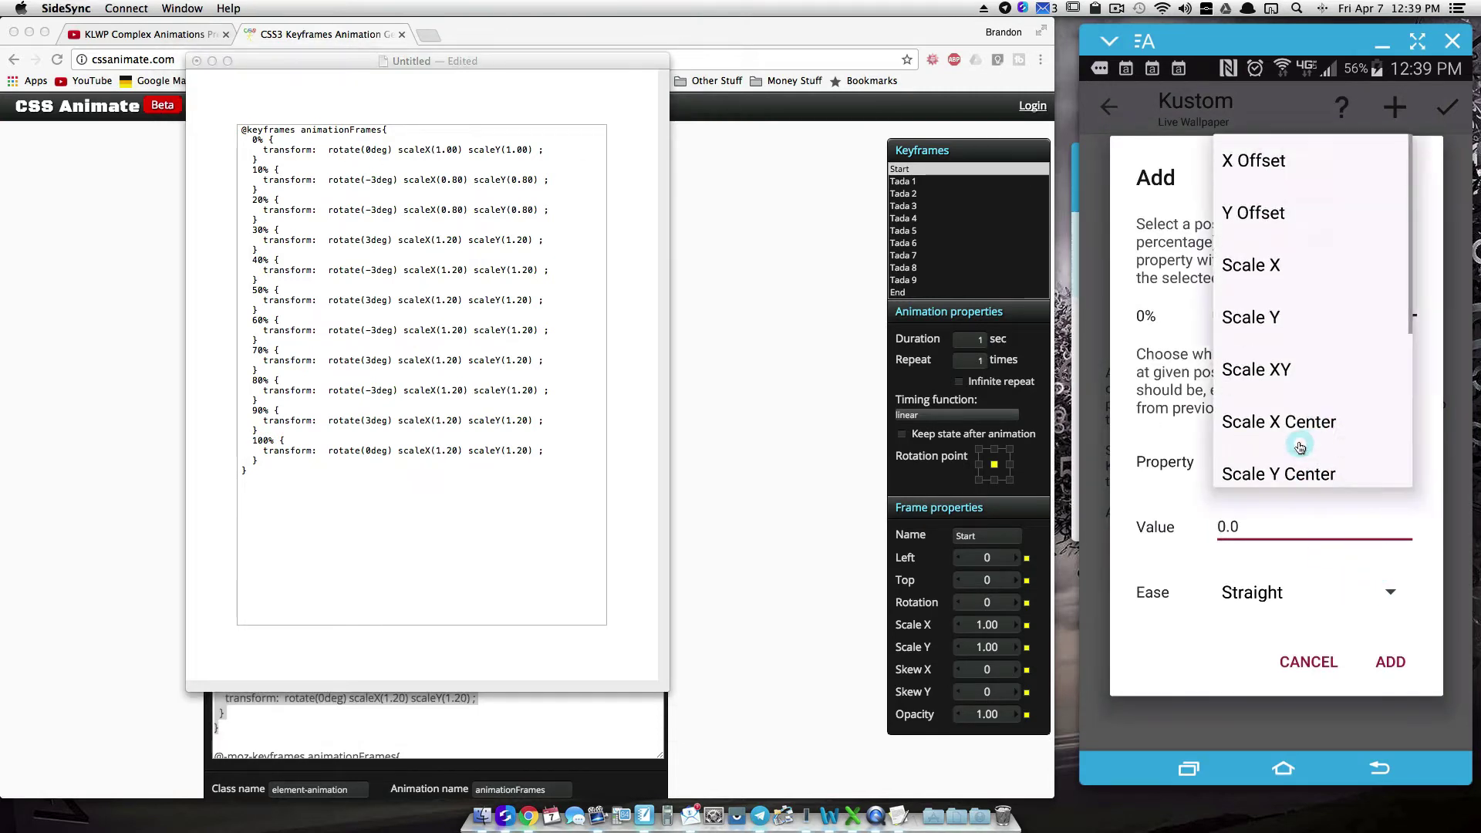
scroll(1269, 264, down, 4)
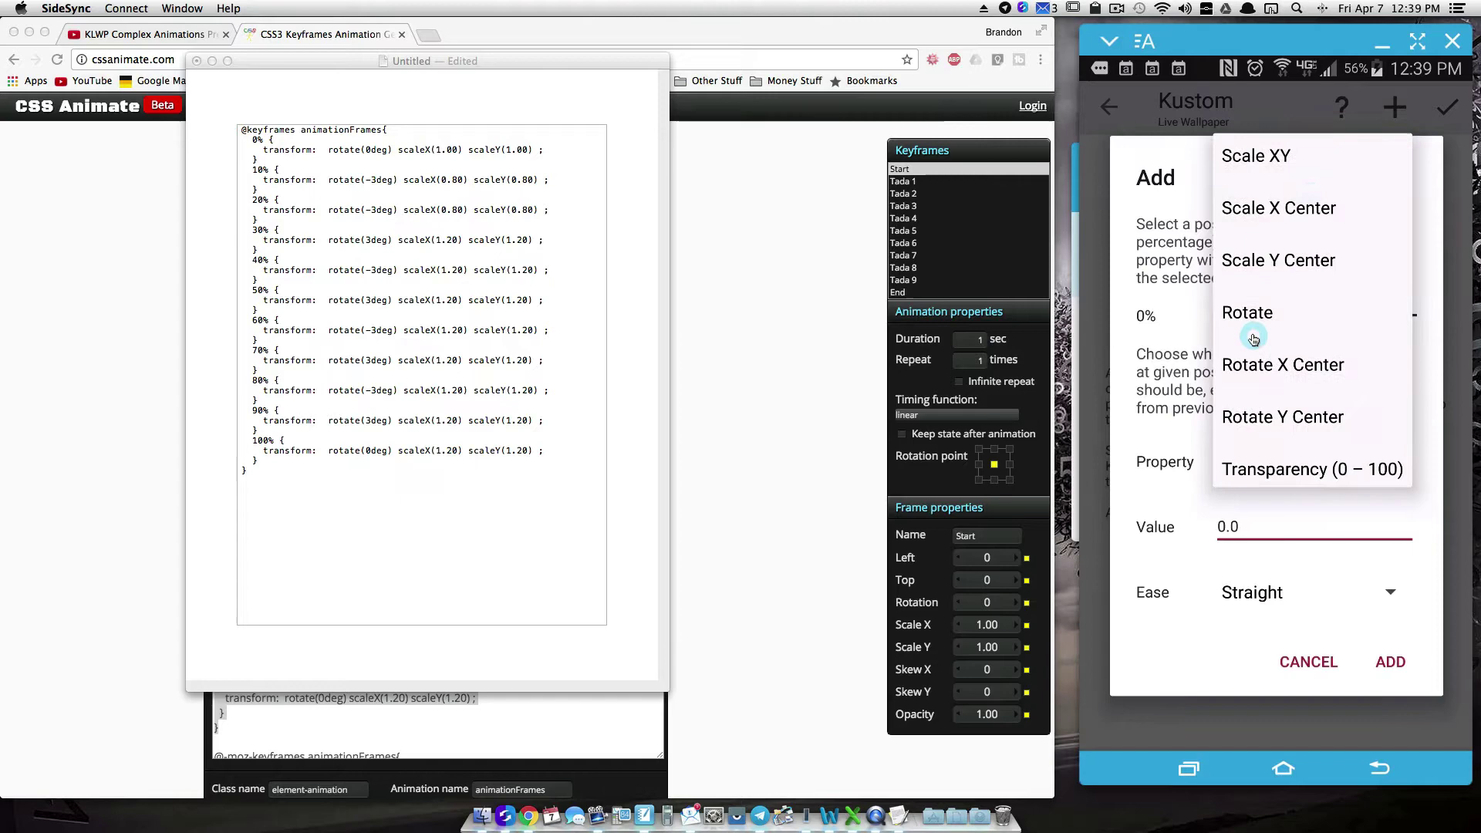
click(1249, 320)
click(1381, 654)
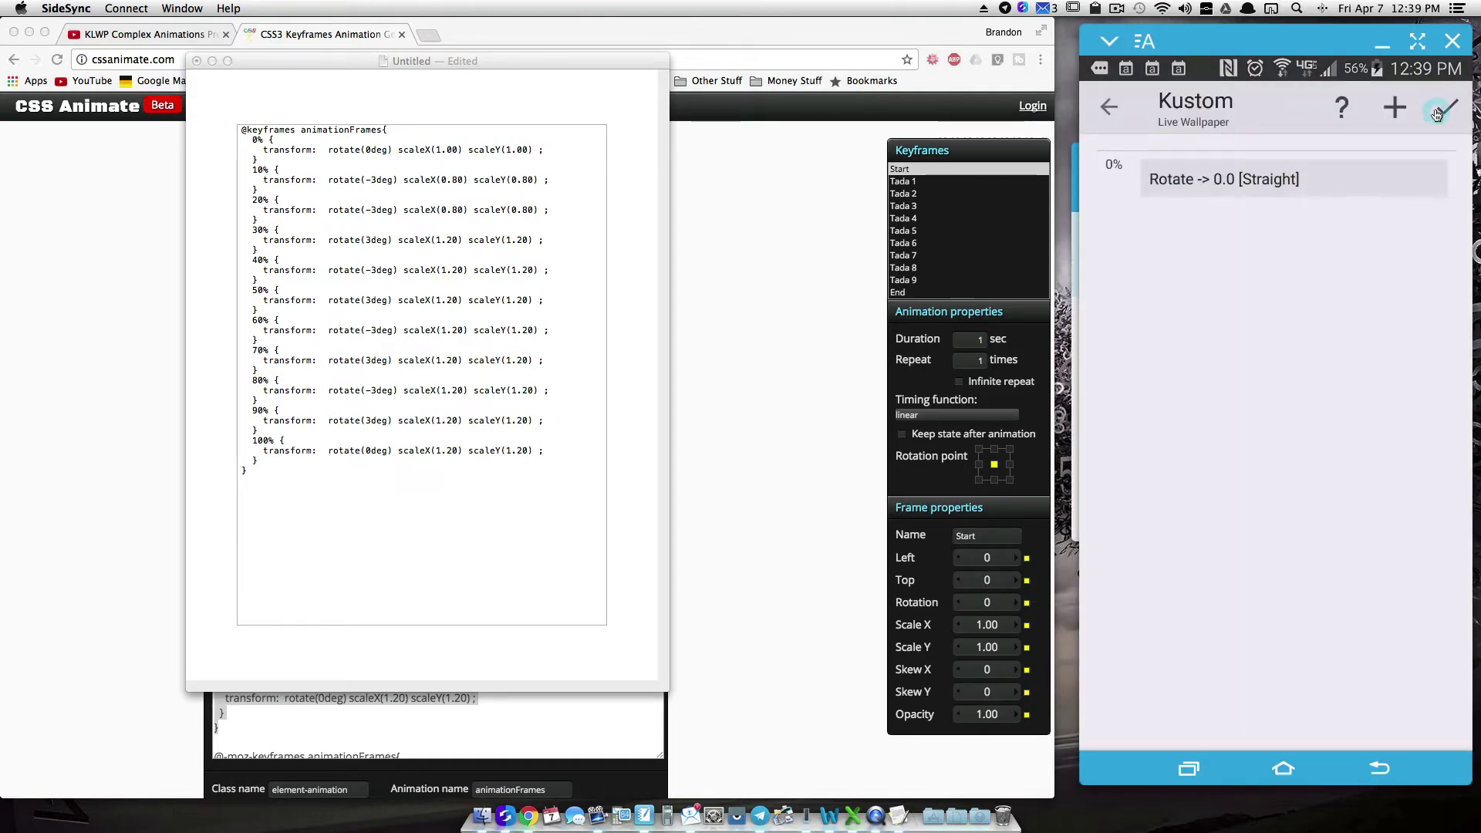
Add a 0% Scale XY step with value 1.0
click(1395, 109)
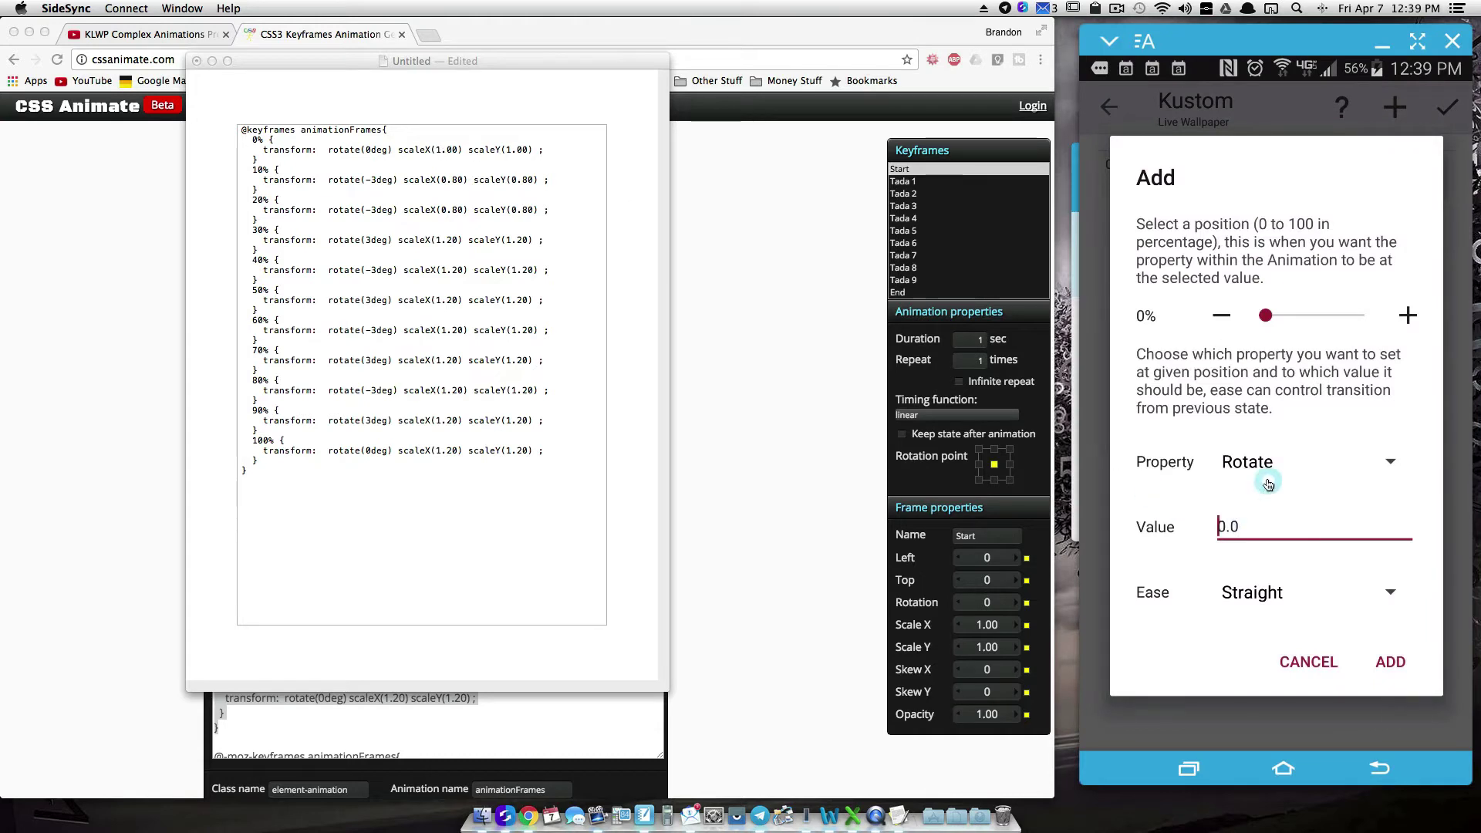
click(1282, 461)
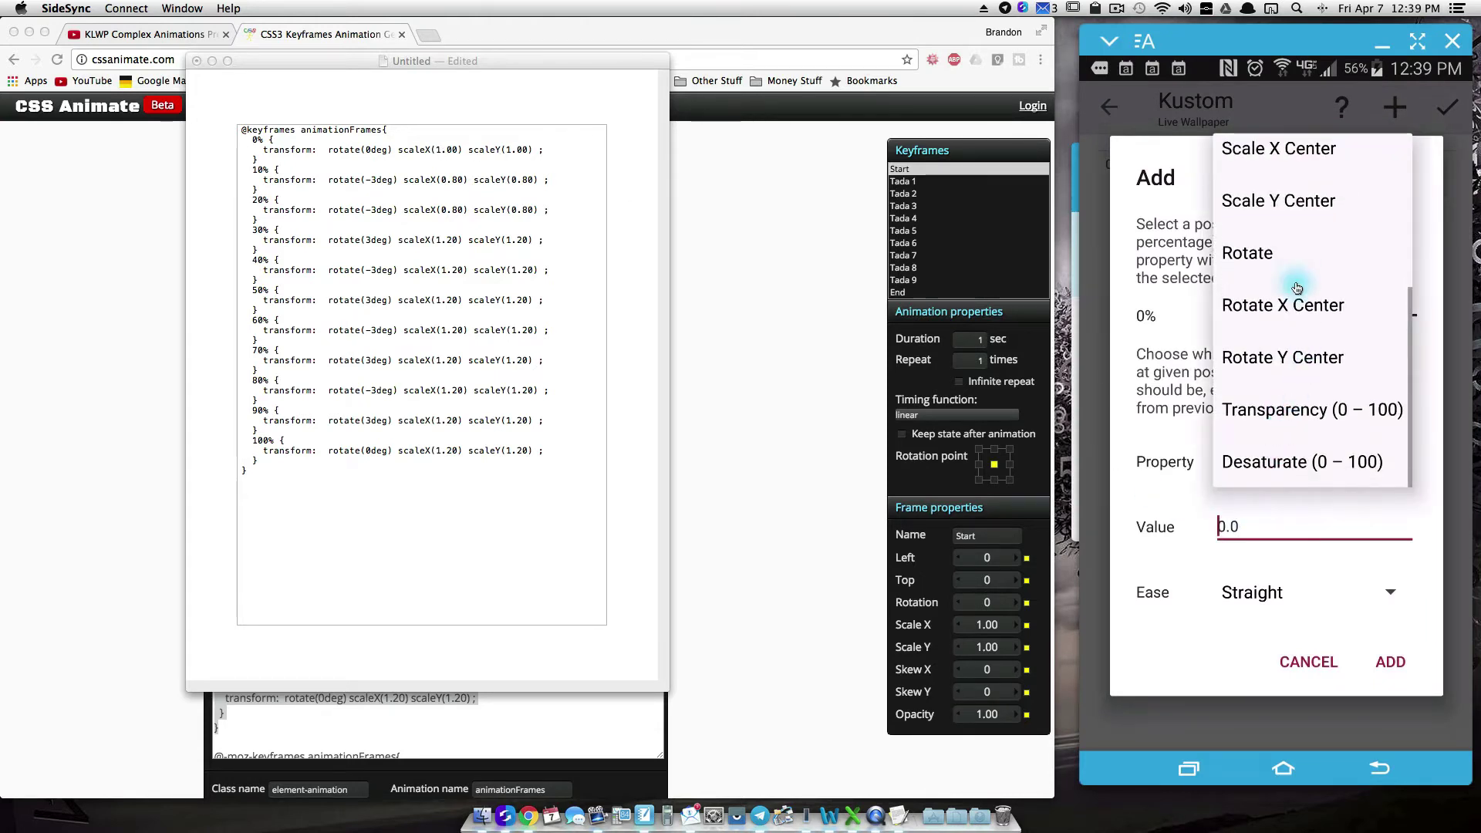
drag(1296, 287, 1300, 455)
drag(1296, 324, 1303, 404)
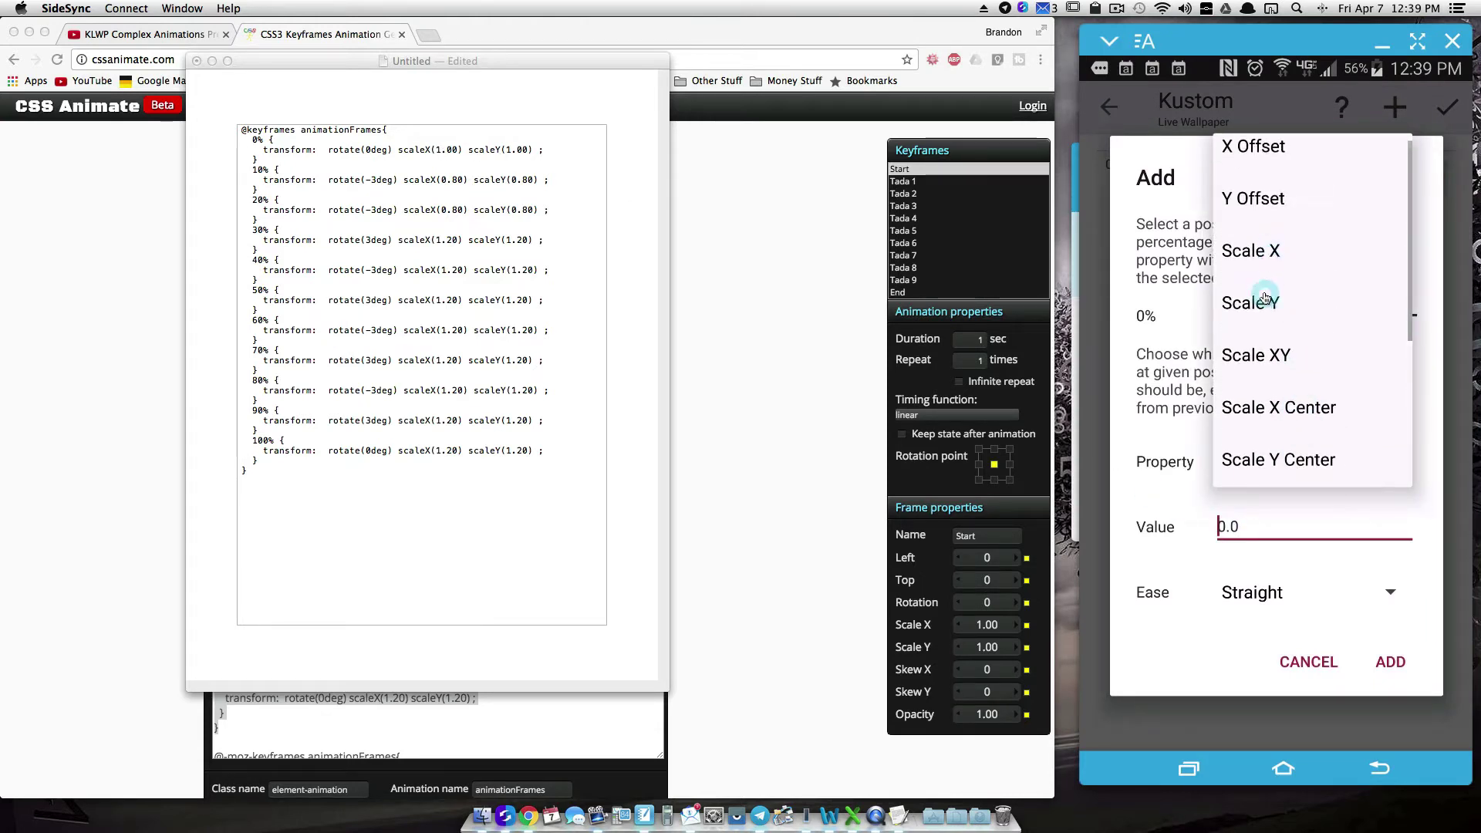
click(1269, 356)
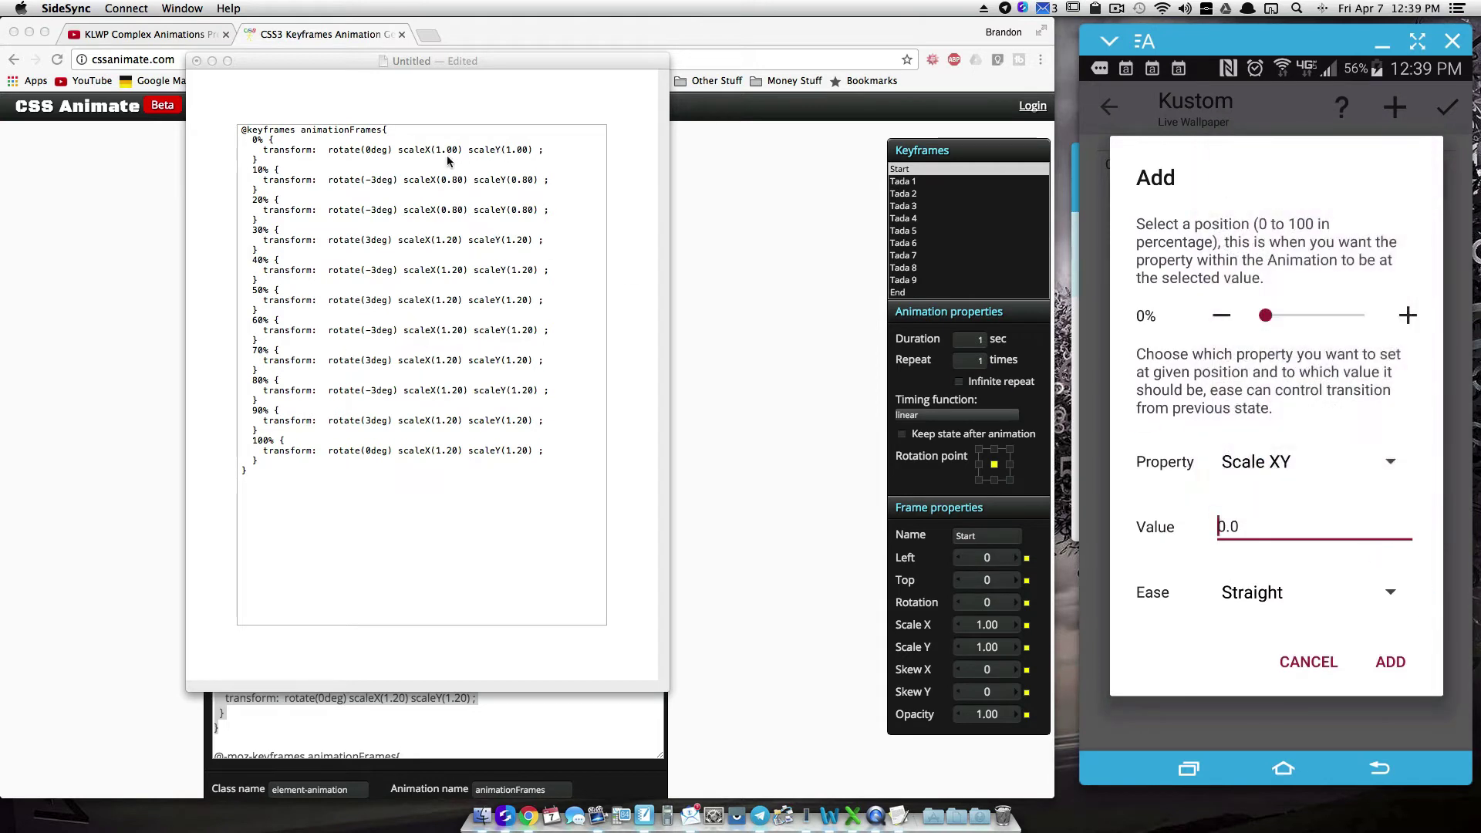
click(1282, 527)
key(BackSpace)
key(BackSpace)
key(BackSpace)
text(1)
click(1389, 661)
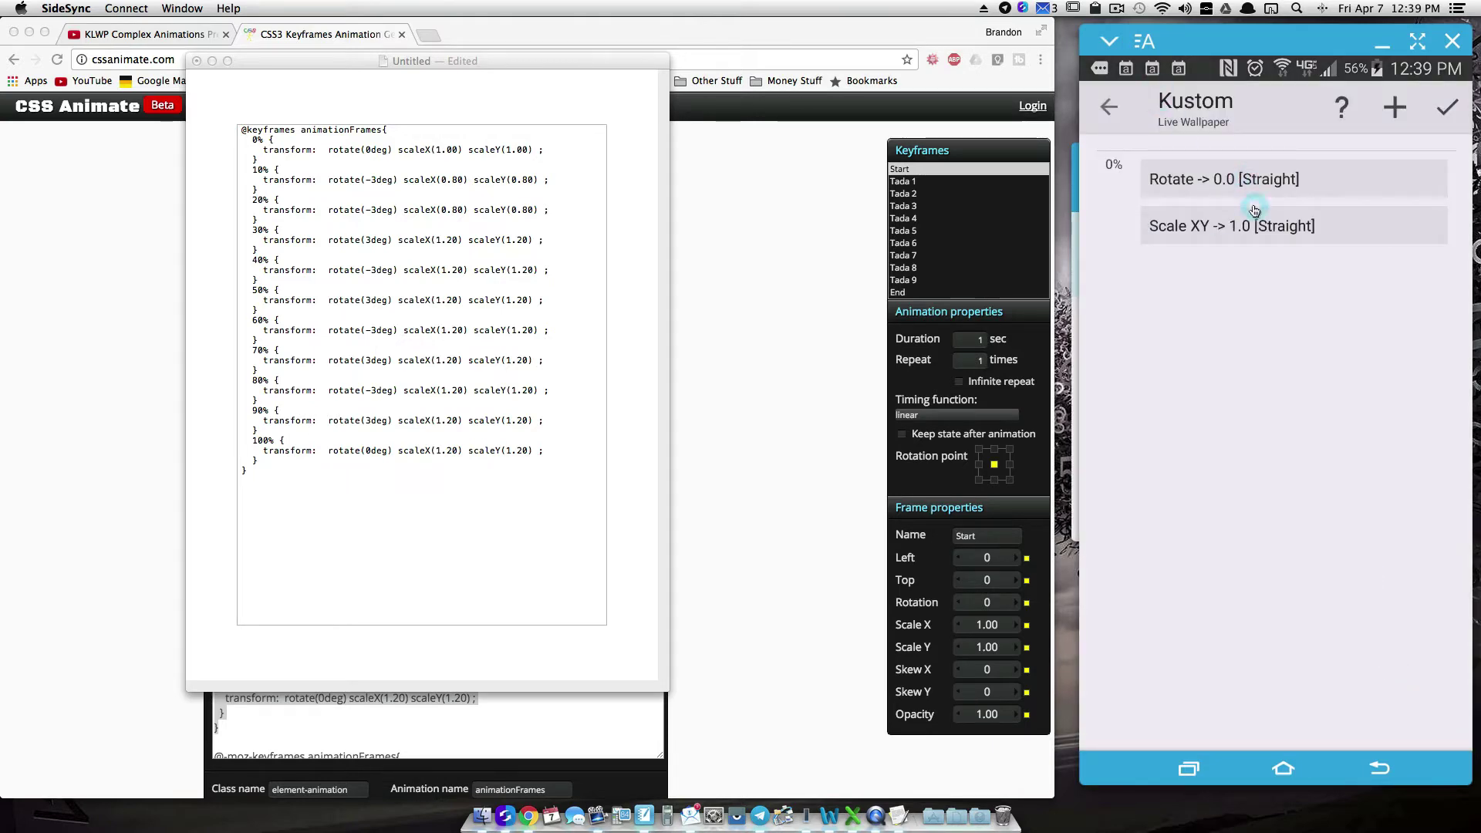
Add a Scale XY step at 10% with value 0.8
click(1395, 107)
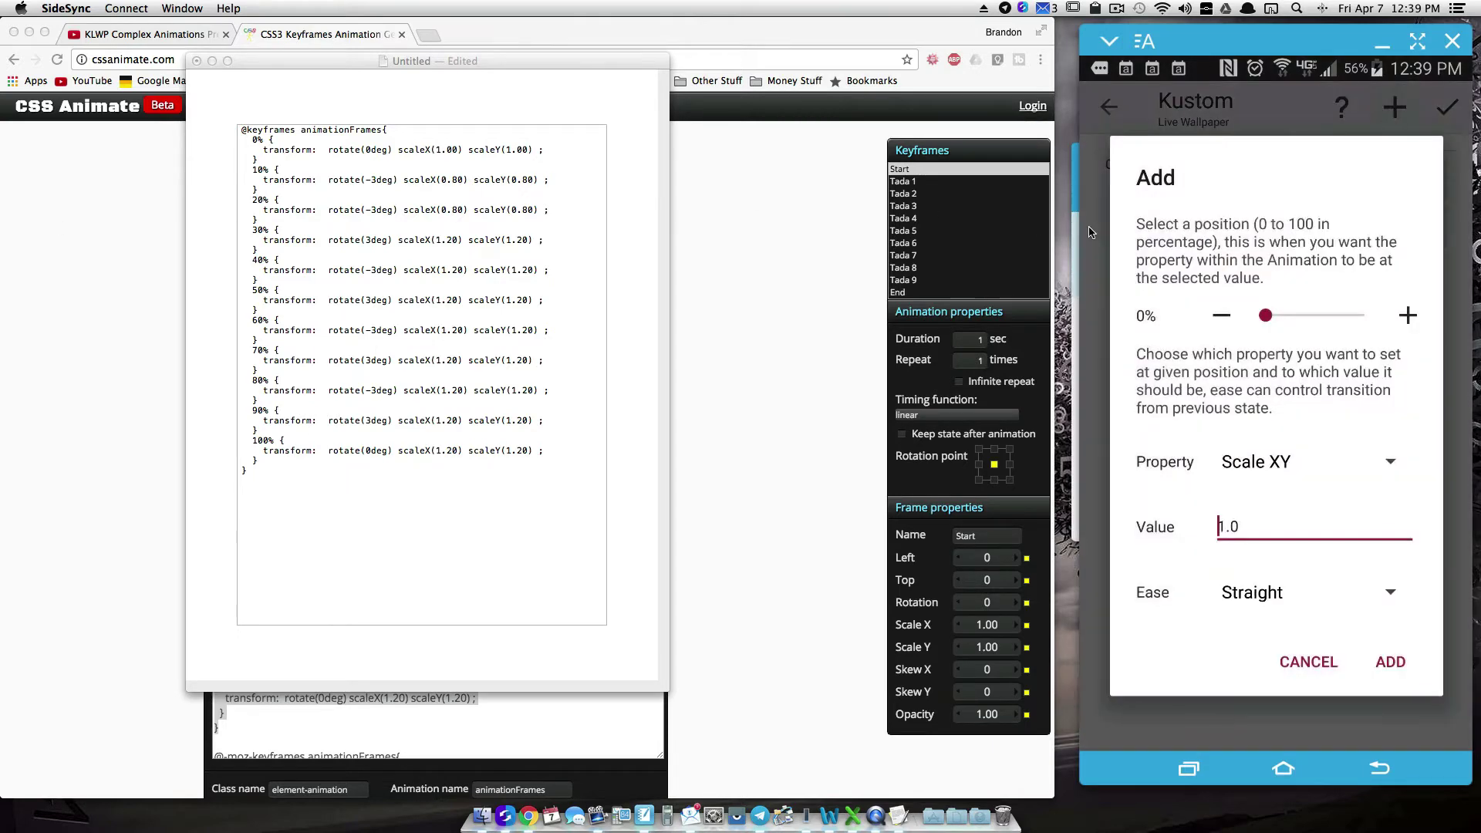
drag(1281, 320, 1286, 318)
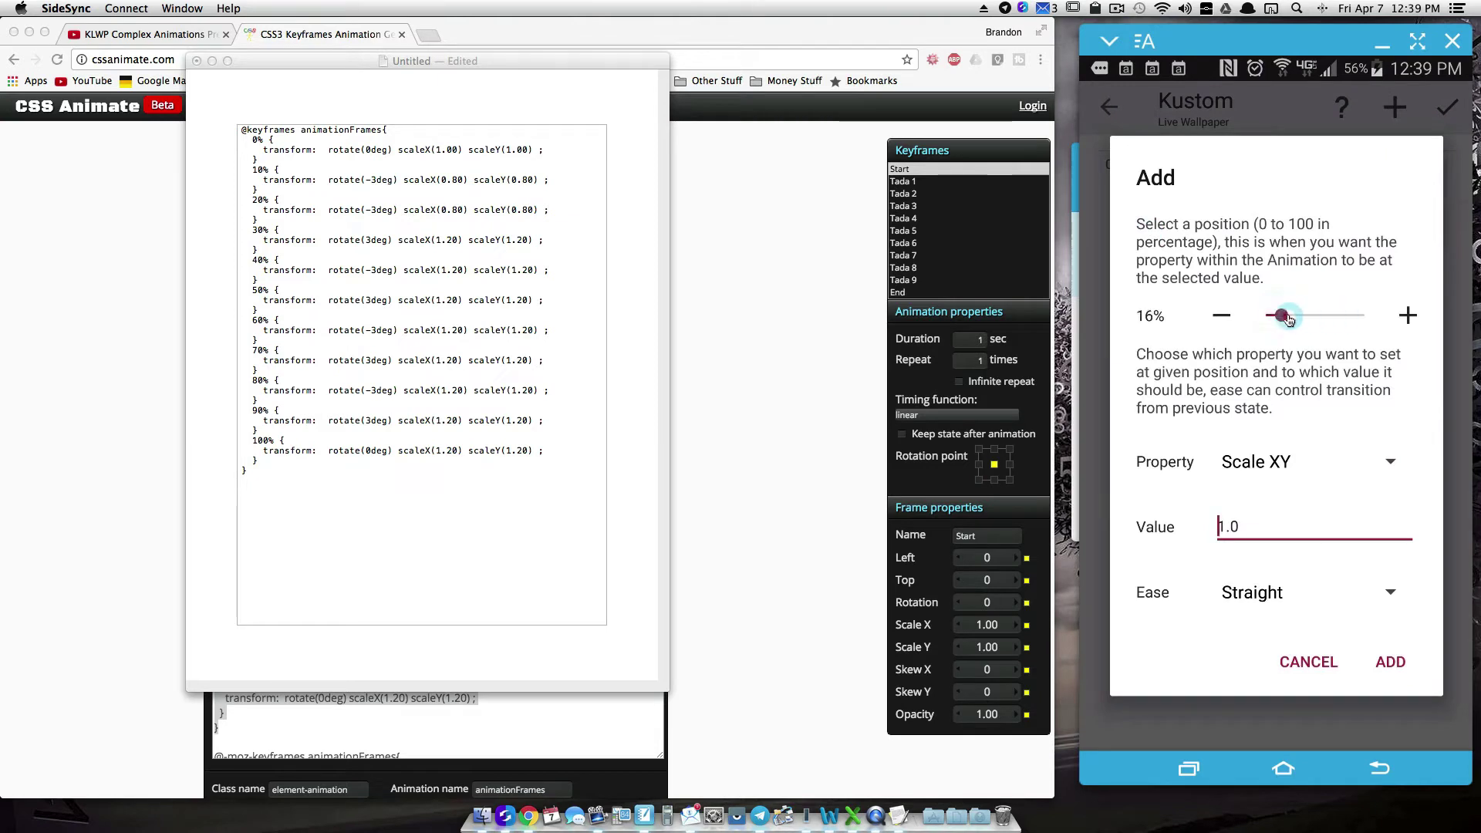
click(1222, 316)
click(1222, 316)
click(1339, 510)
right_click(1266, 464)
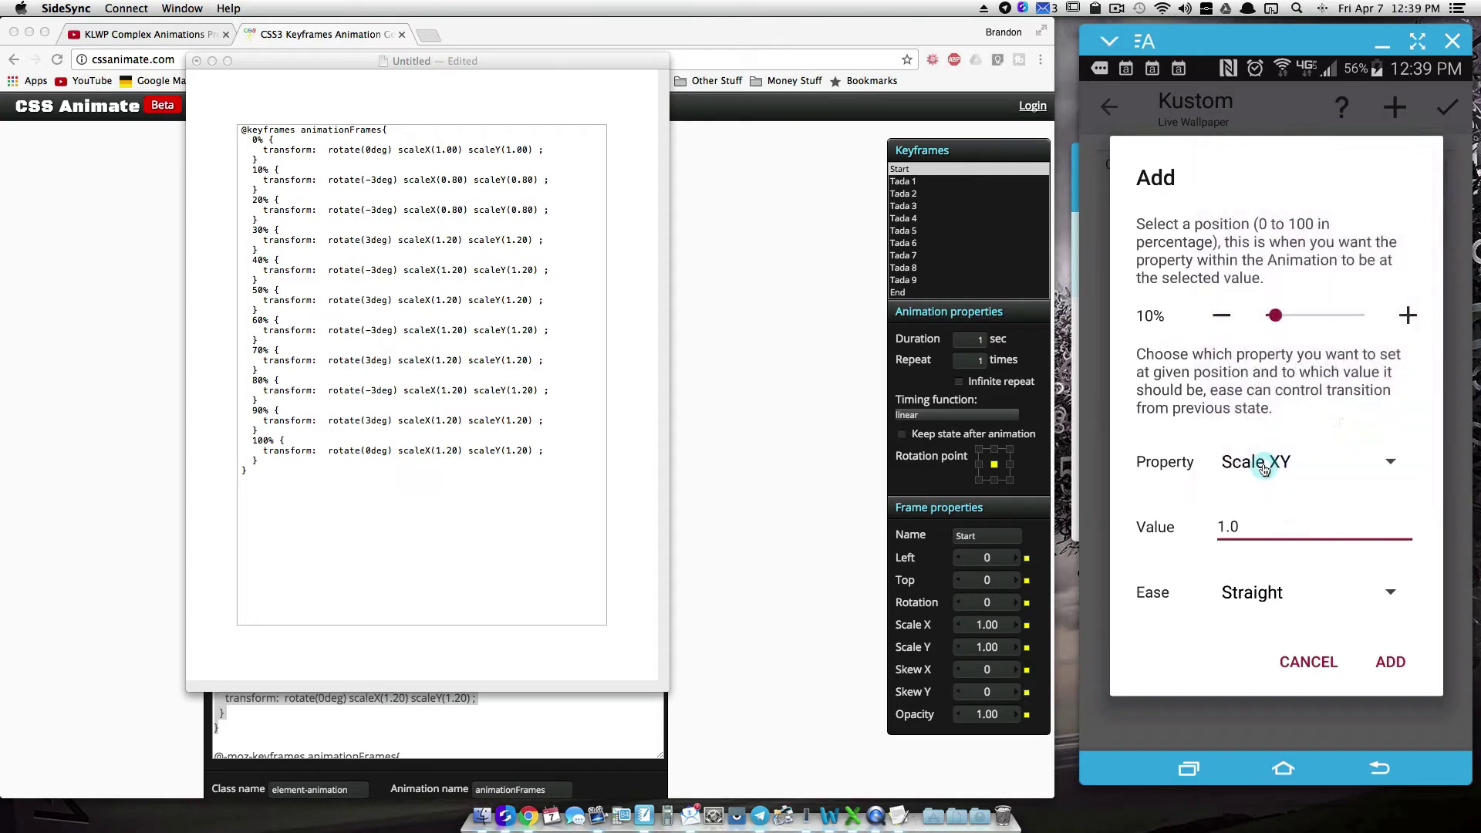
click(1261, 543)
key(BackSpace)
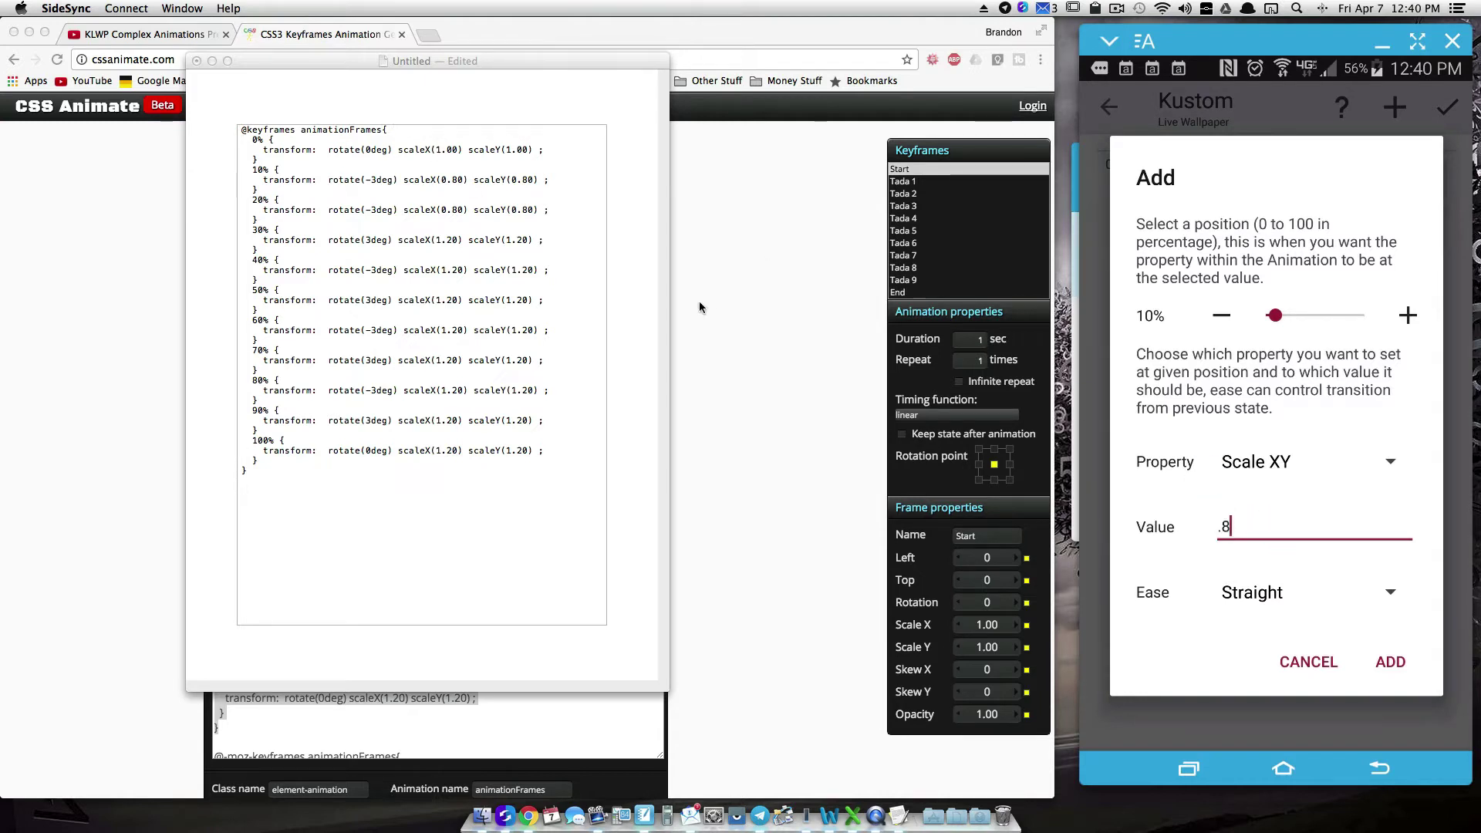
click(1404, 664)
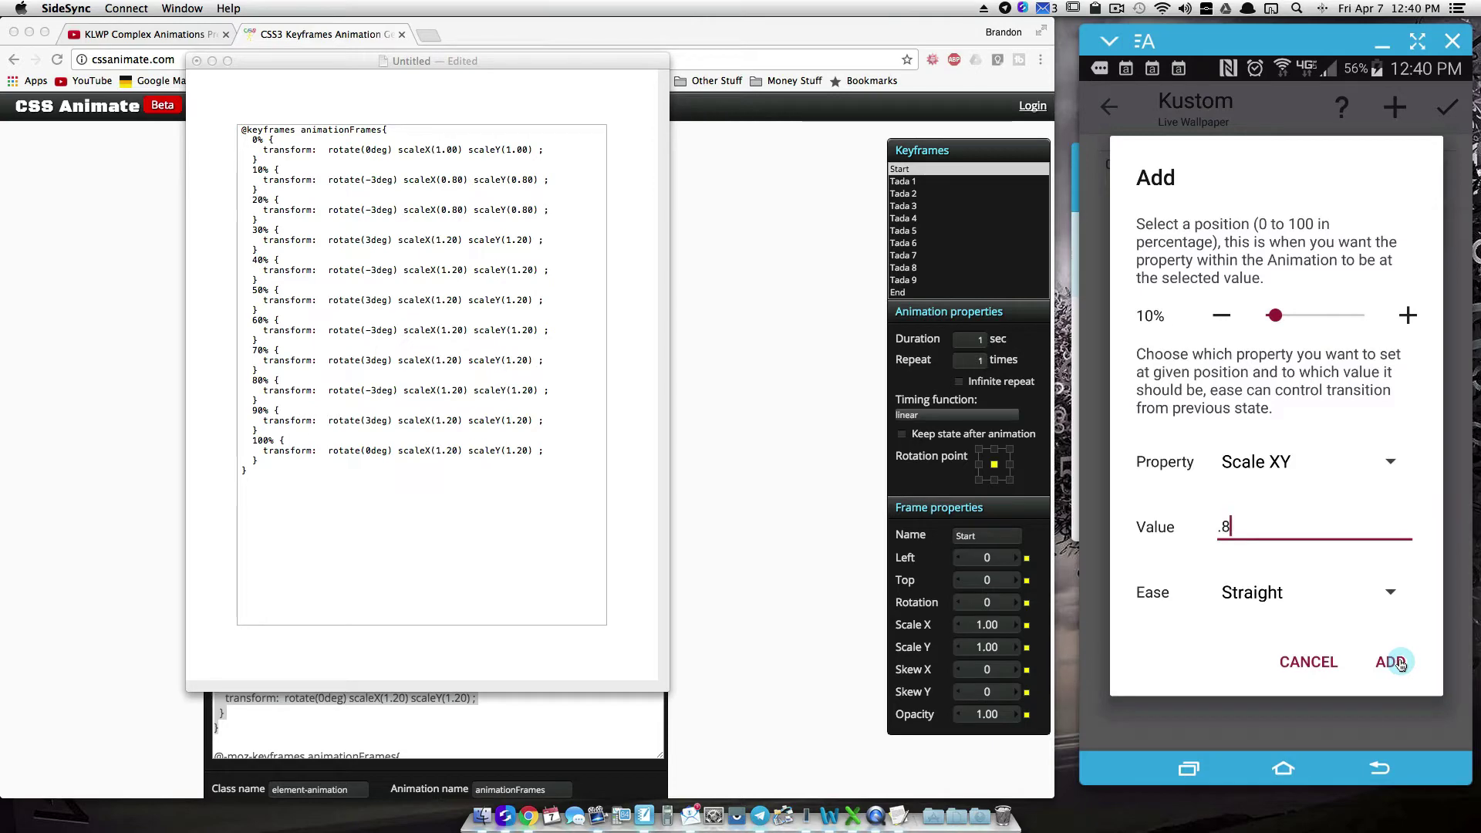
click(1400, 663)
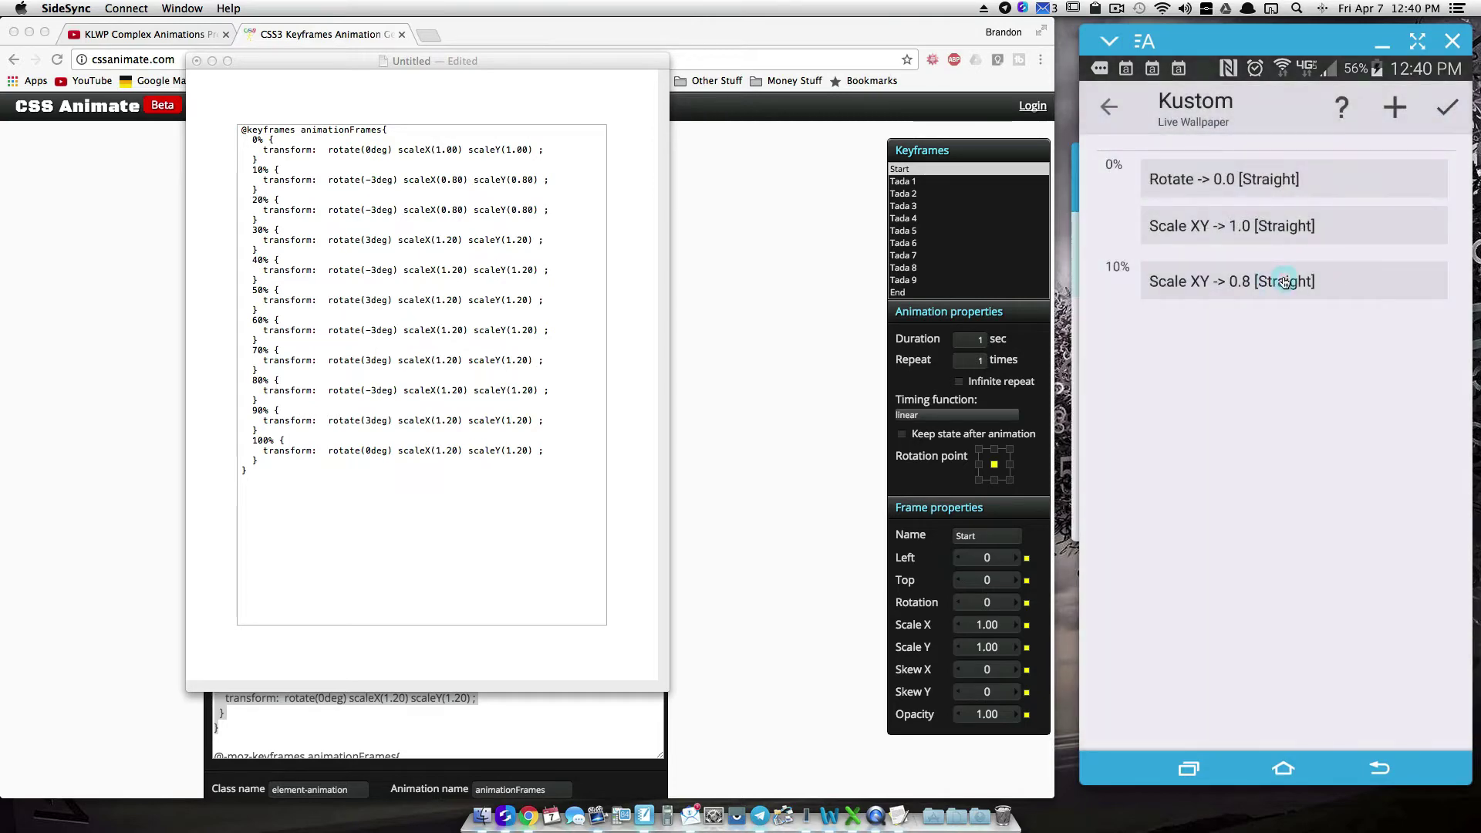
Add a Rotate step at 10% with value -3.0
click(1417, 280)
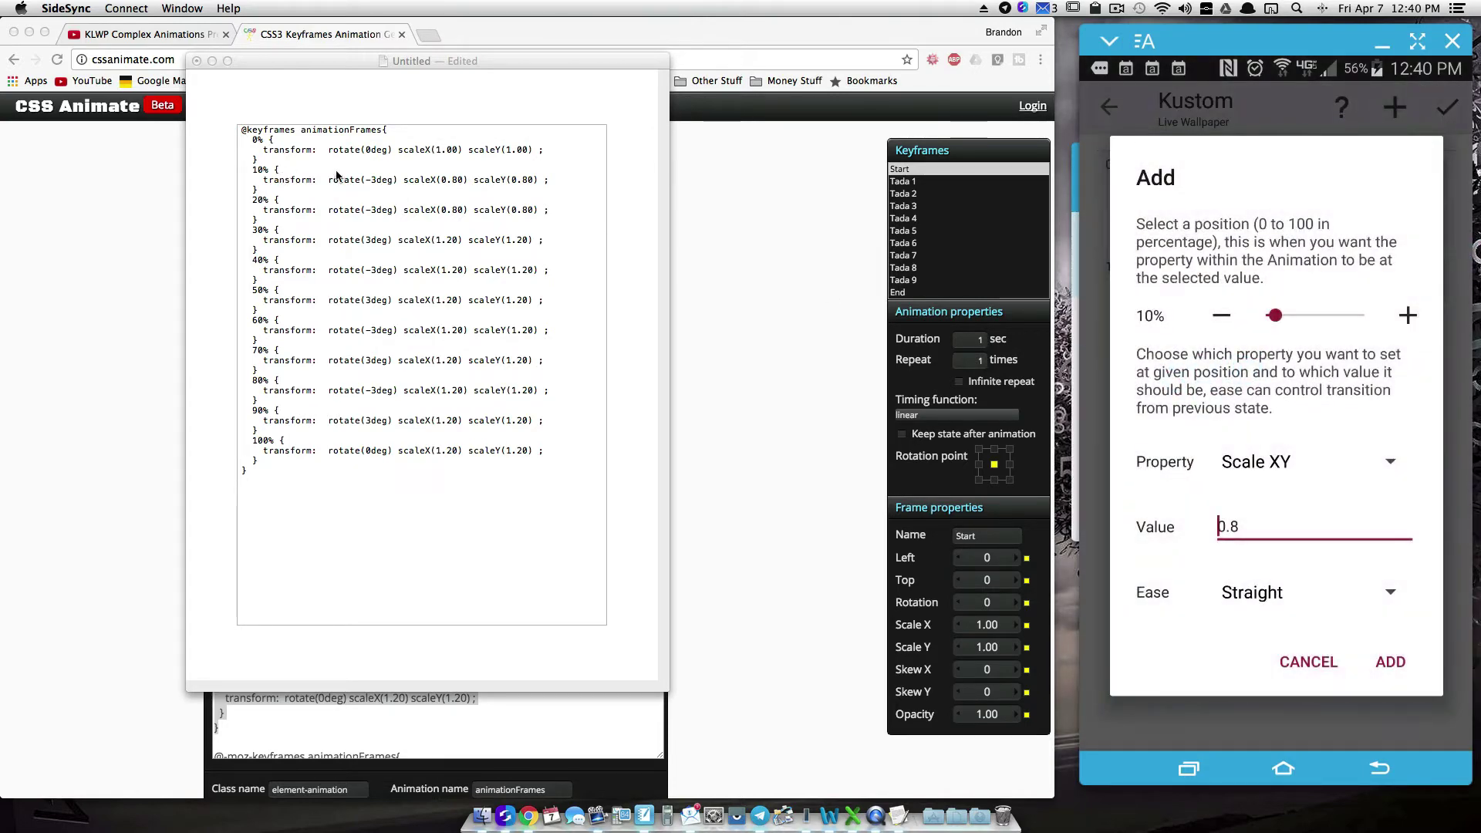
click(1309, 486)
click(1269, 317)
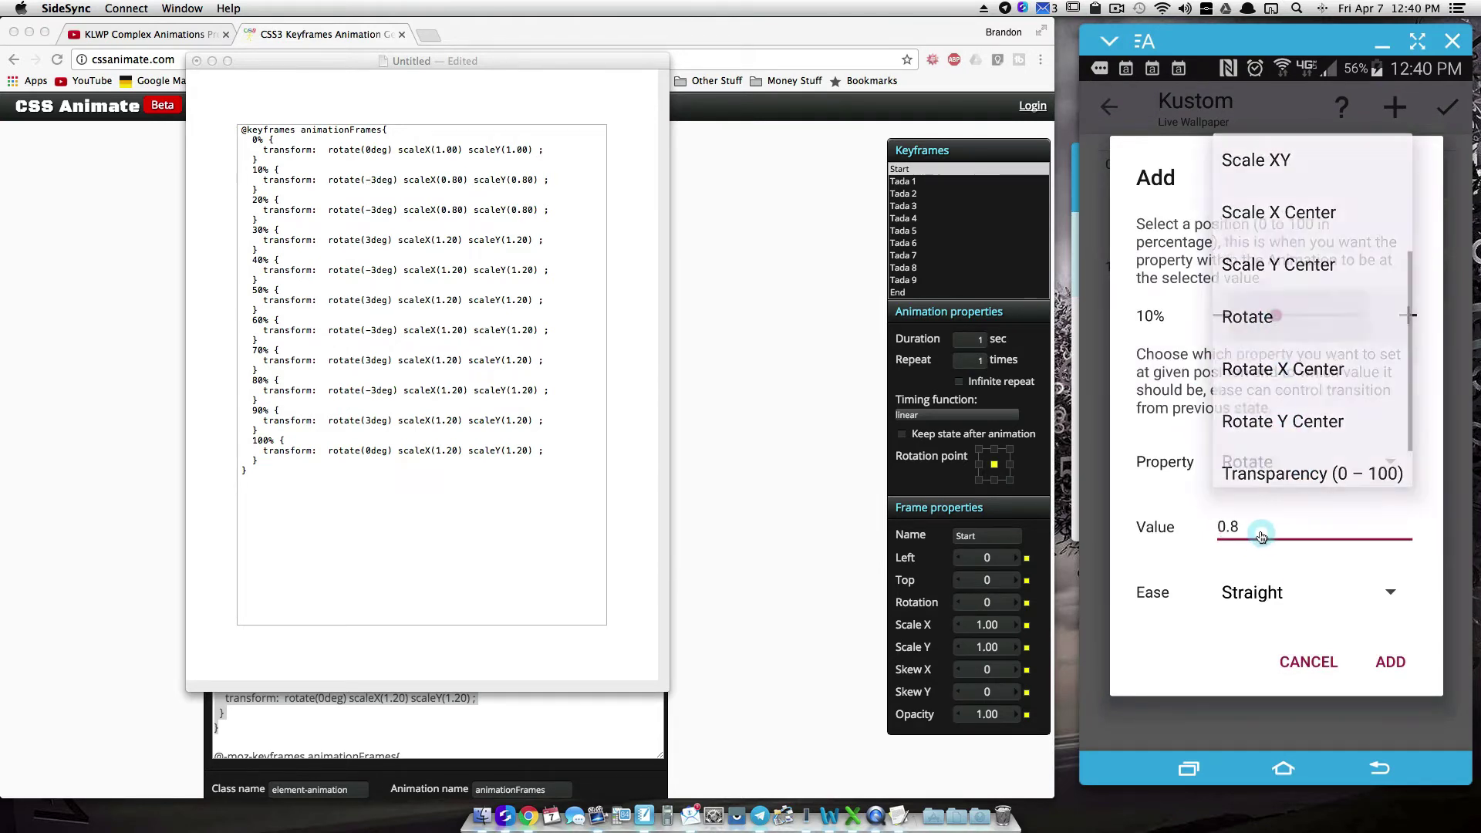
click(1260, 532)
key(BackSpace)
key(BackSpace)
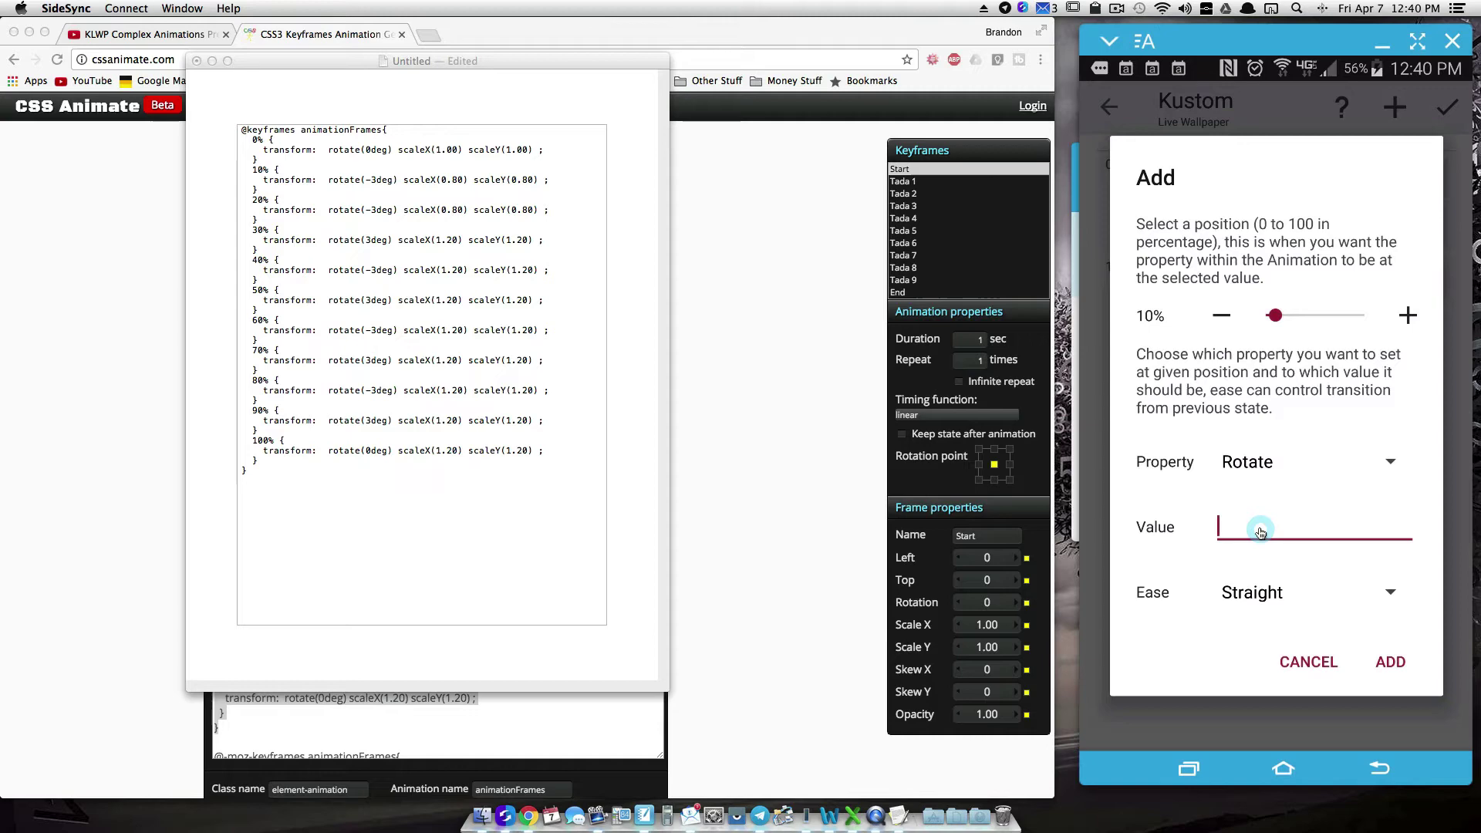
text(-3)
click(1388, 664)
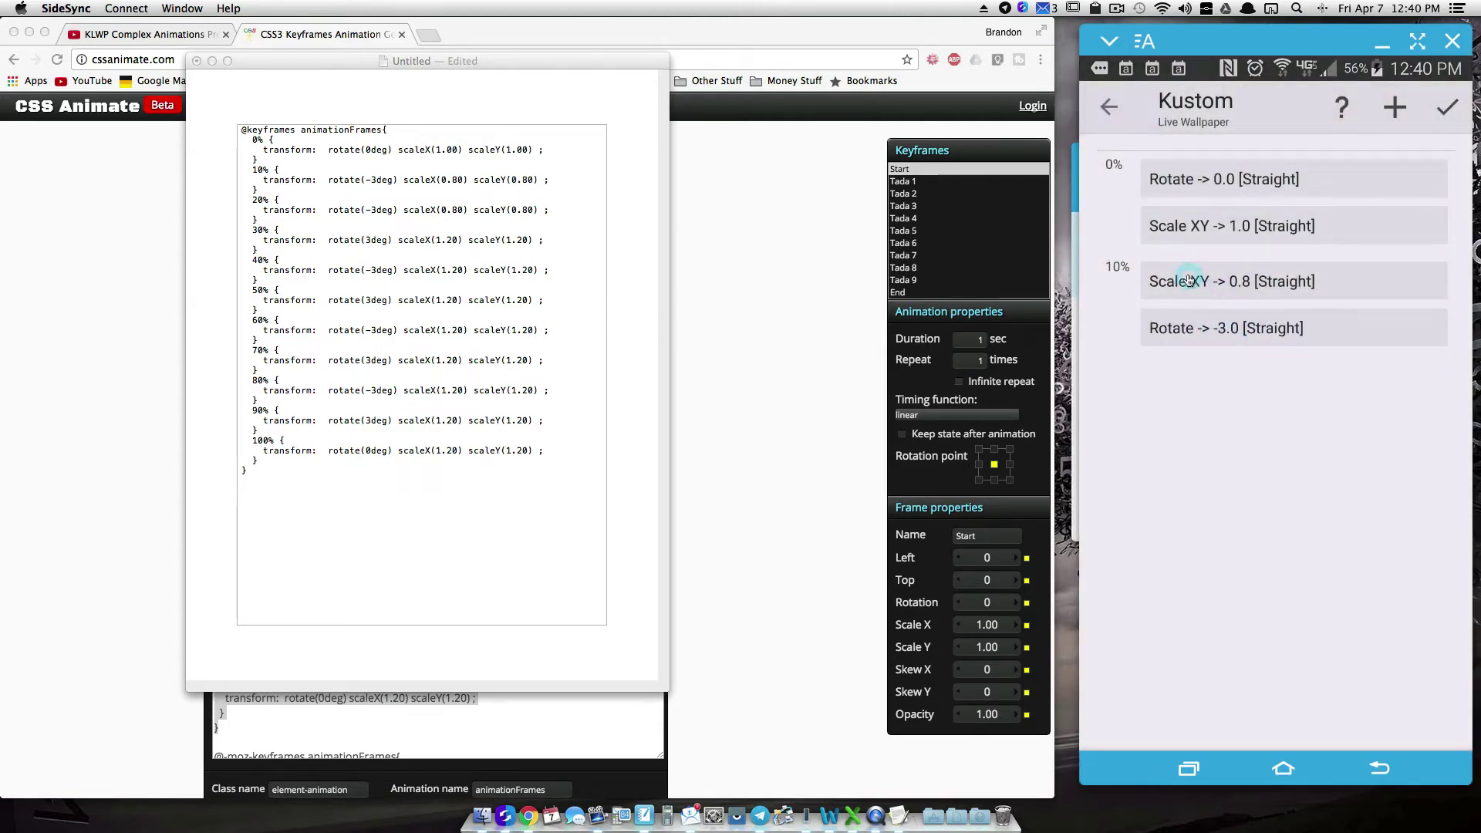
Zoom in twice on the TextEdit keyframes code so each step's values are readable
click(292, 208)
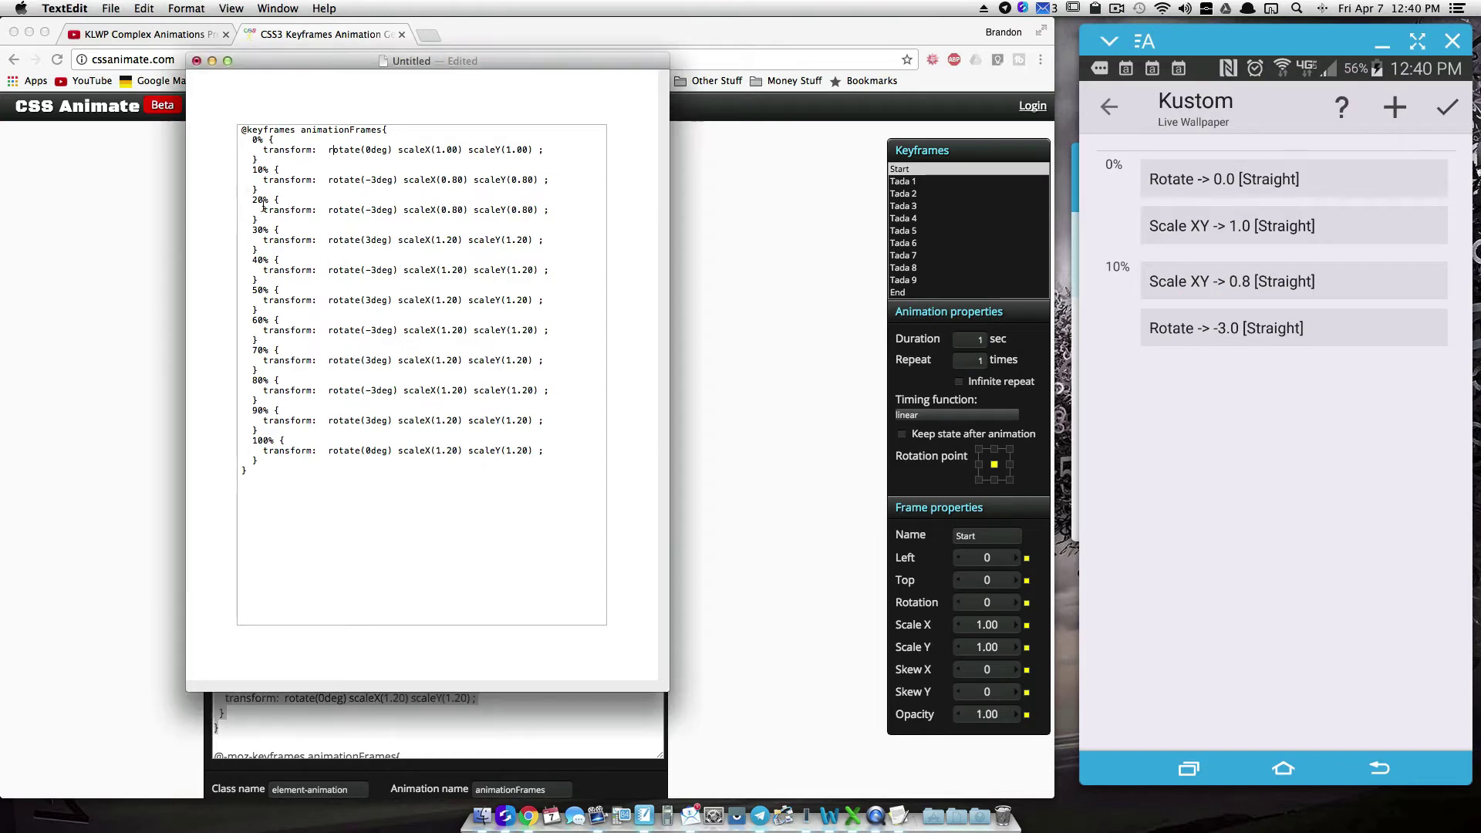
drag(292, 208, 292, 230)
click(292, 242)
drag(467, 476, 241, 109)
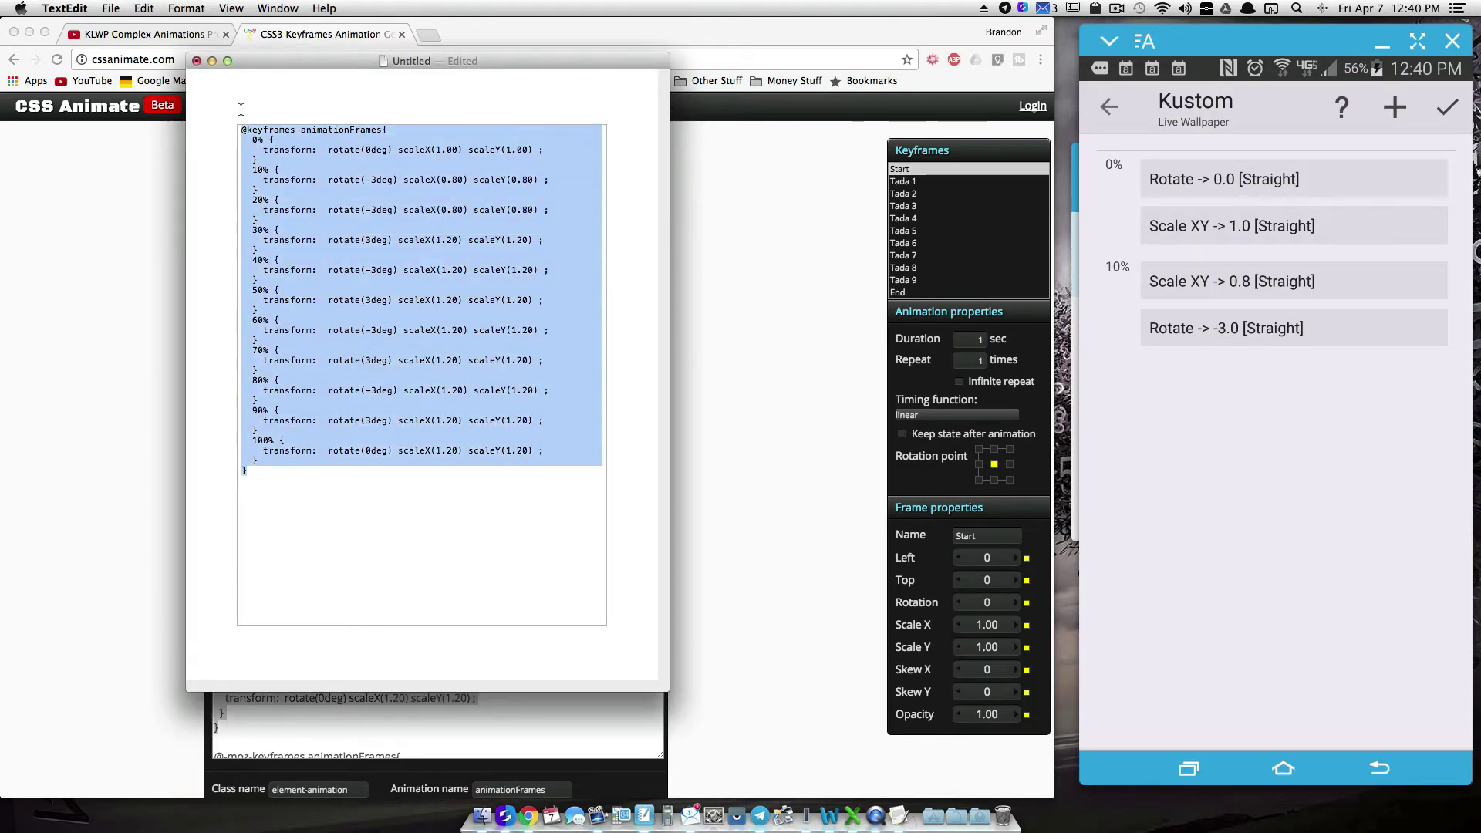
click(222, 9)
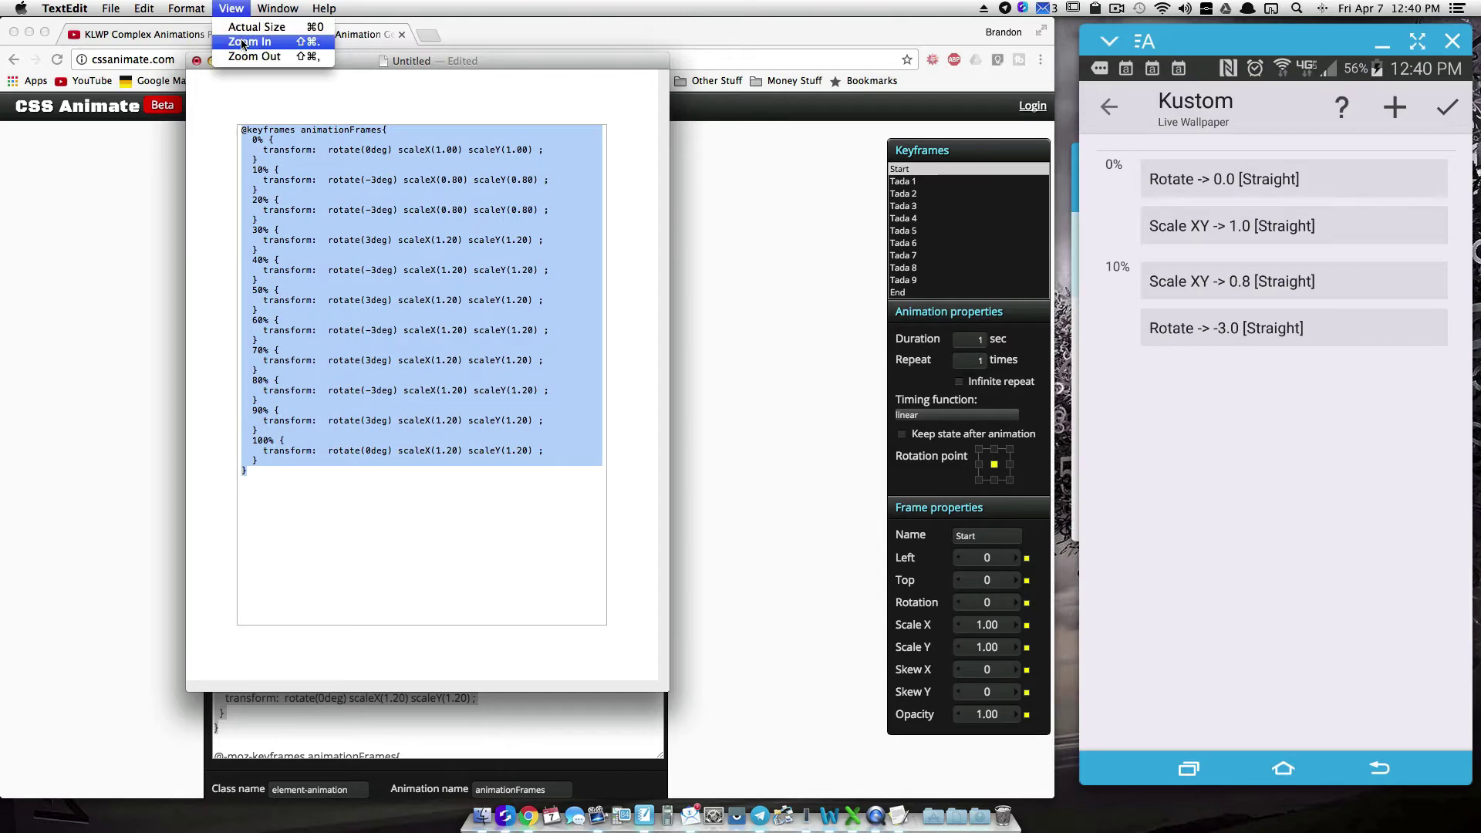
click(233, 40)
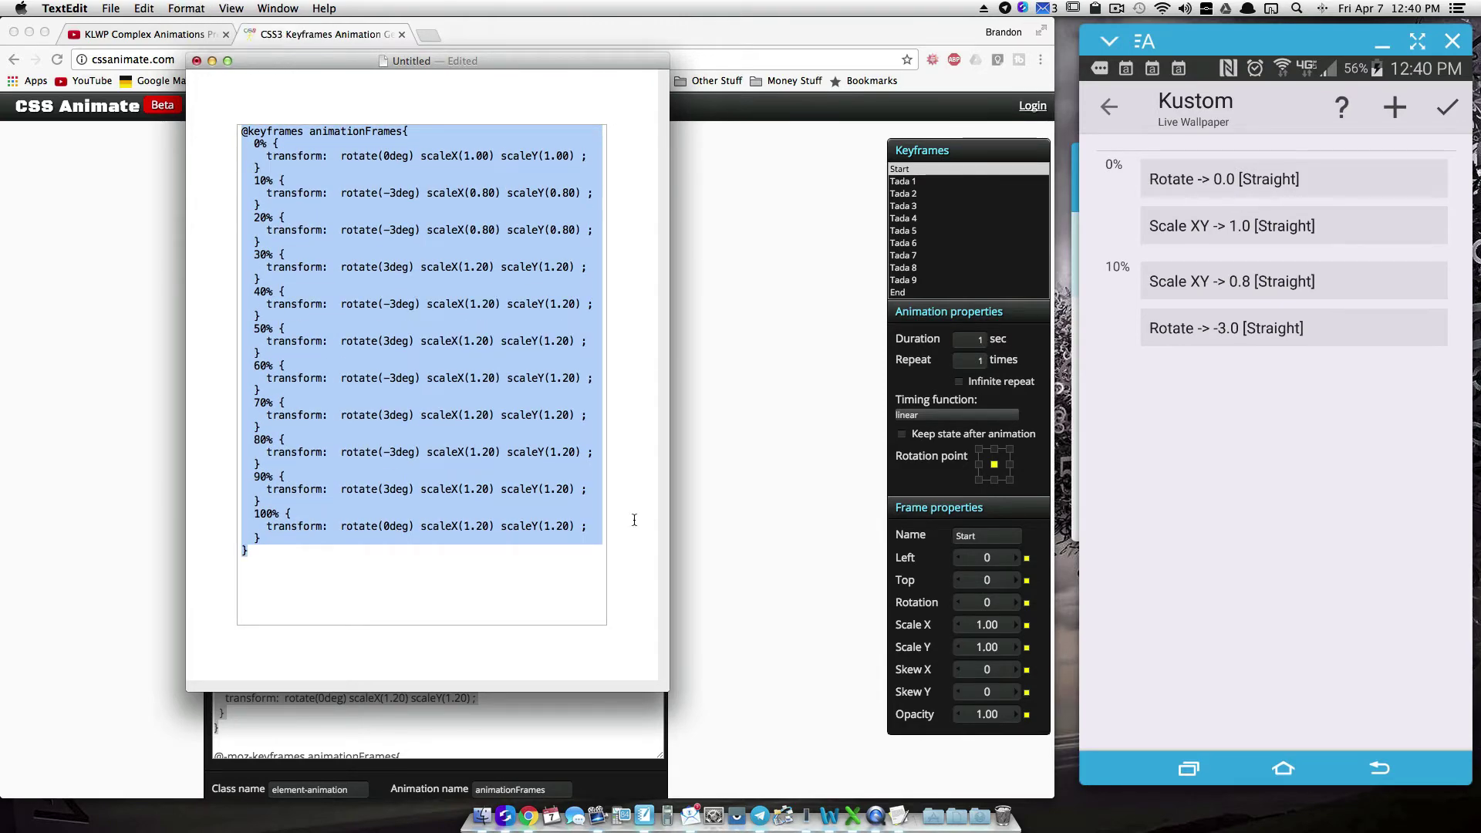
click(1343, 488)
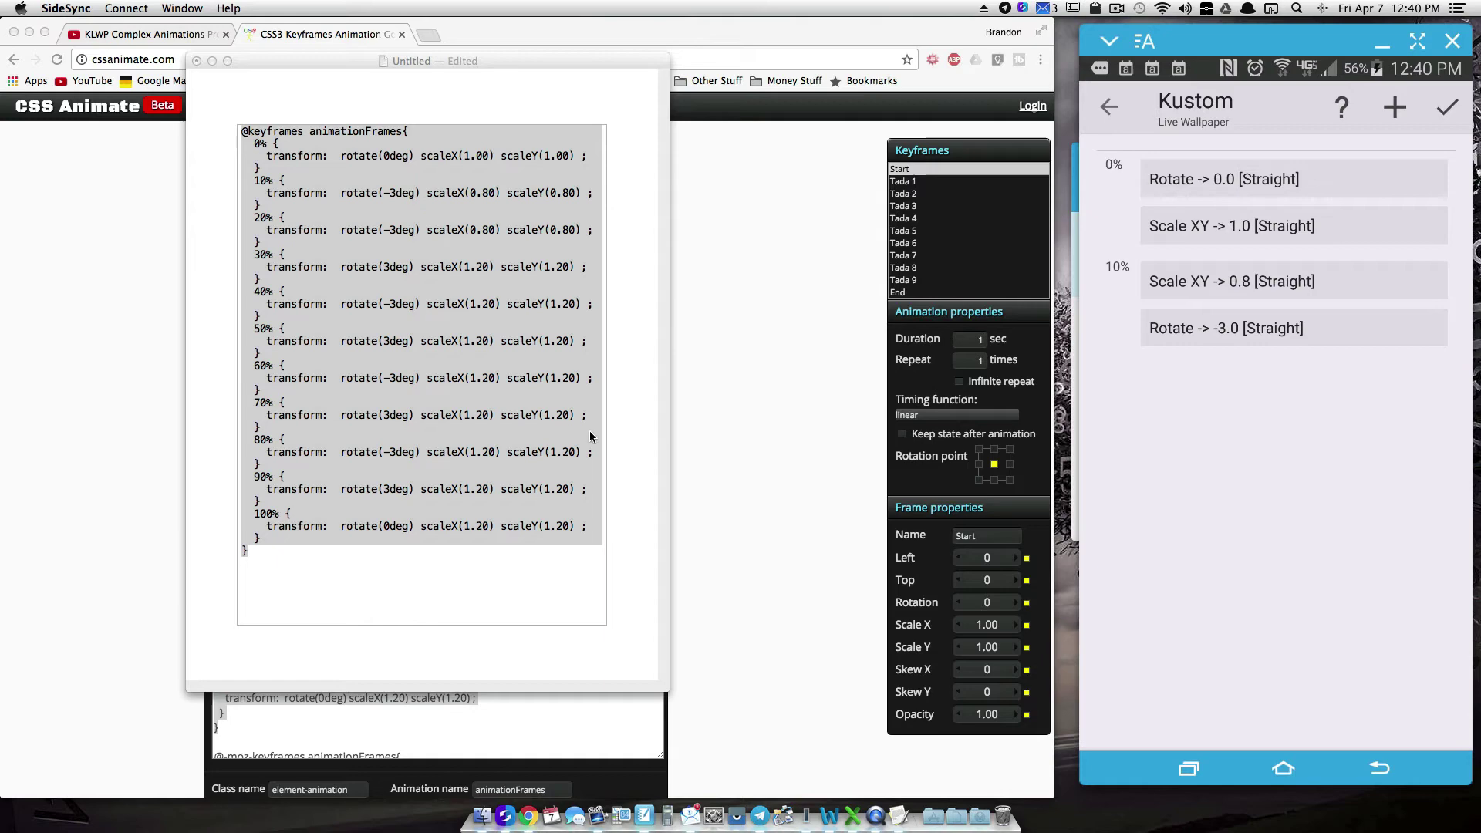
Add the Scale XY and Rotate keyframe entries from 20% through 60%
click(1395, 107)
click(1311, 461)
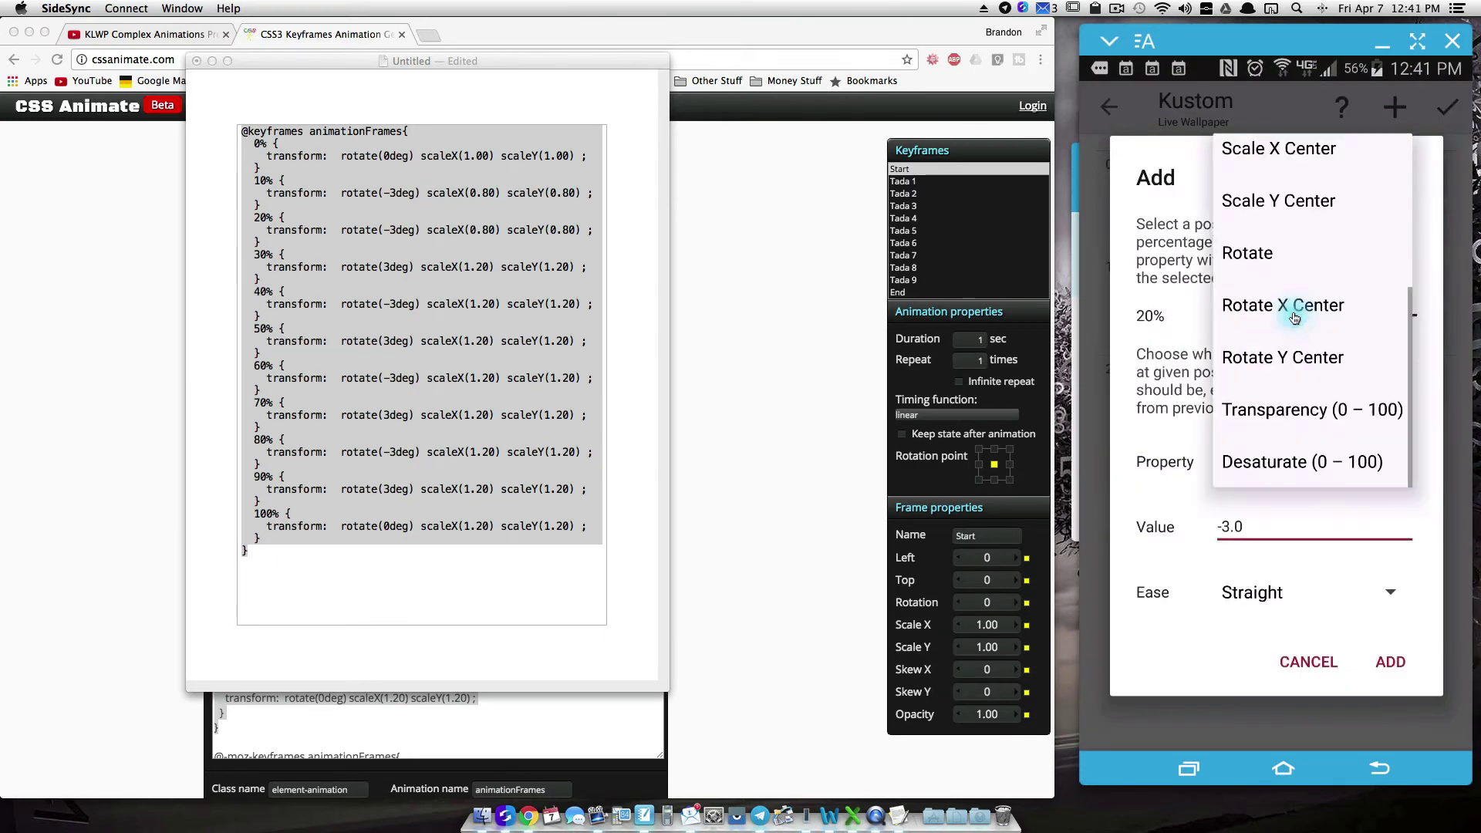
click(1391, 662)
click(1395, 107)
click(1311, 461)
click(1265, 385)
drag(1239, 550, 1280, 550)
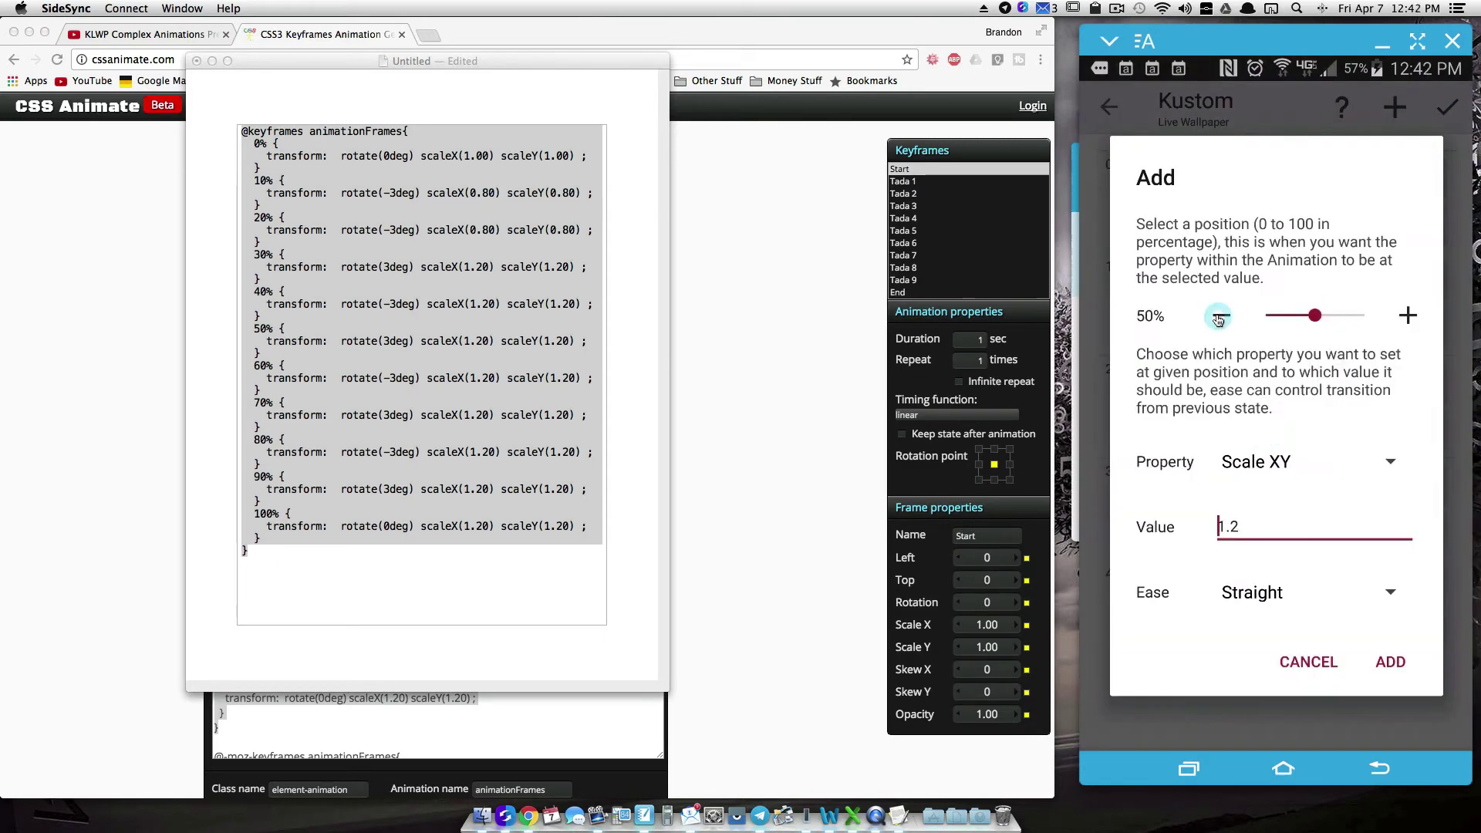
click(1391, 662)
click(1395, 108)
click(1312, 461)
click(1391, 662)
click(1311, 462)
click(1248, 253)
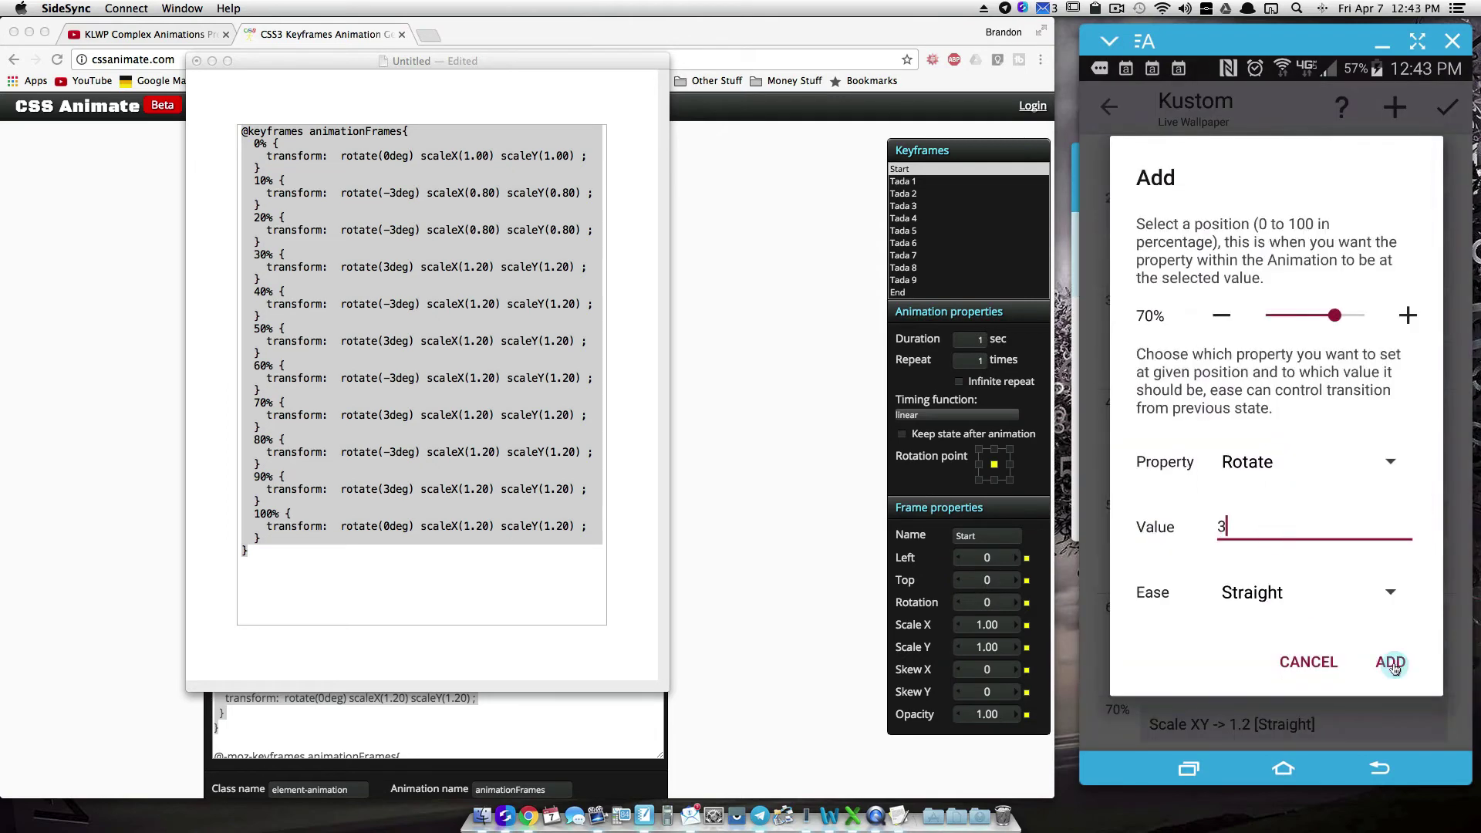
Add the remaining entries through 100% and confirm the 22-entry animation list
click(1391, 662)
click(1395, 107)
click(1269, 449)
click(1270, 448)
click(1391, 662)
click(1394, 107)
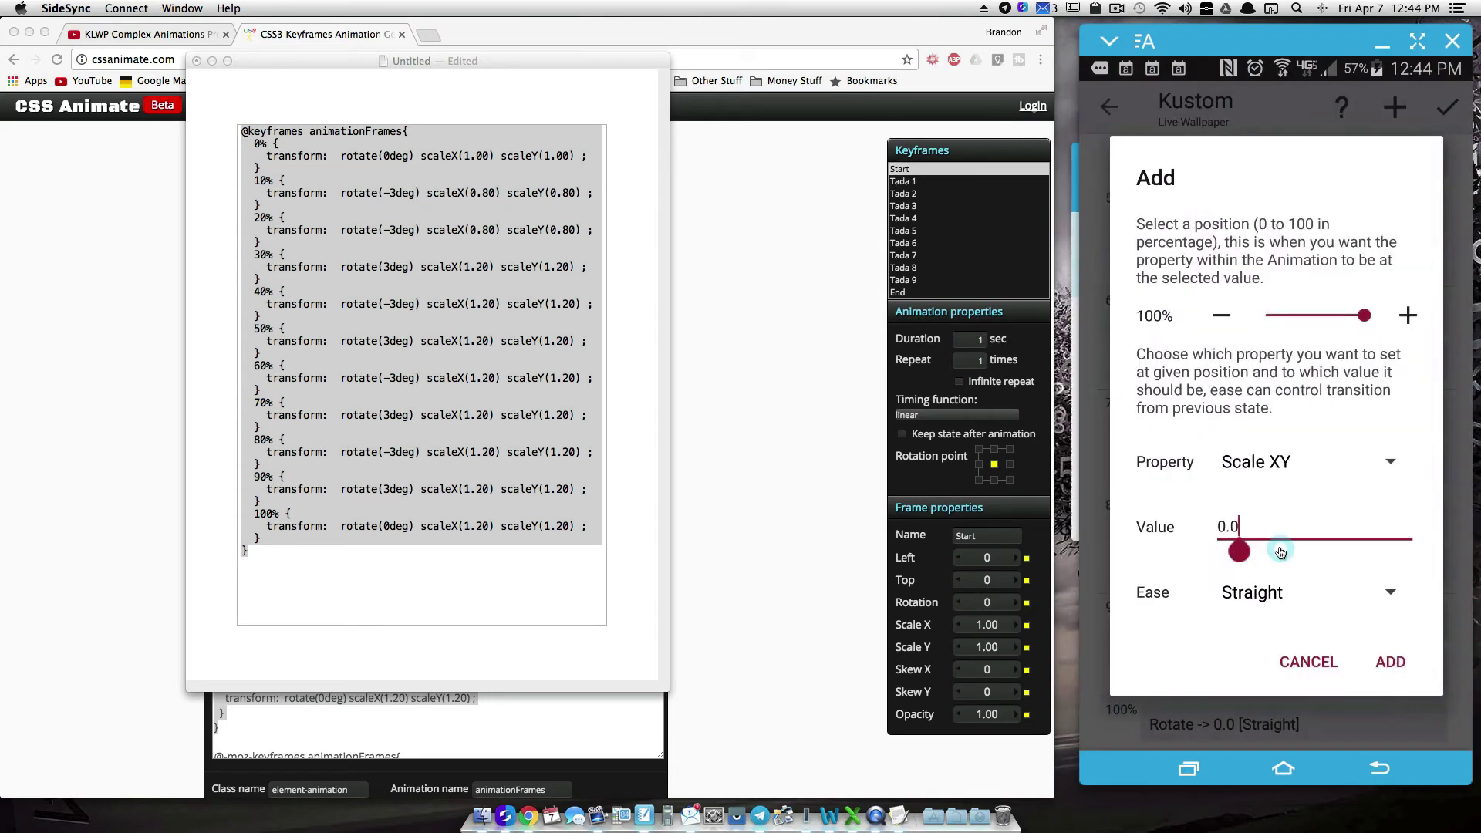
click(1391, 662)
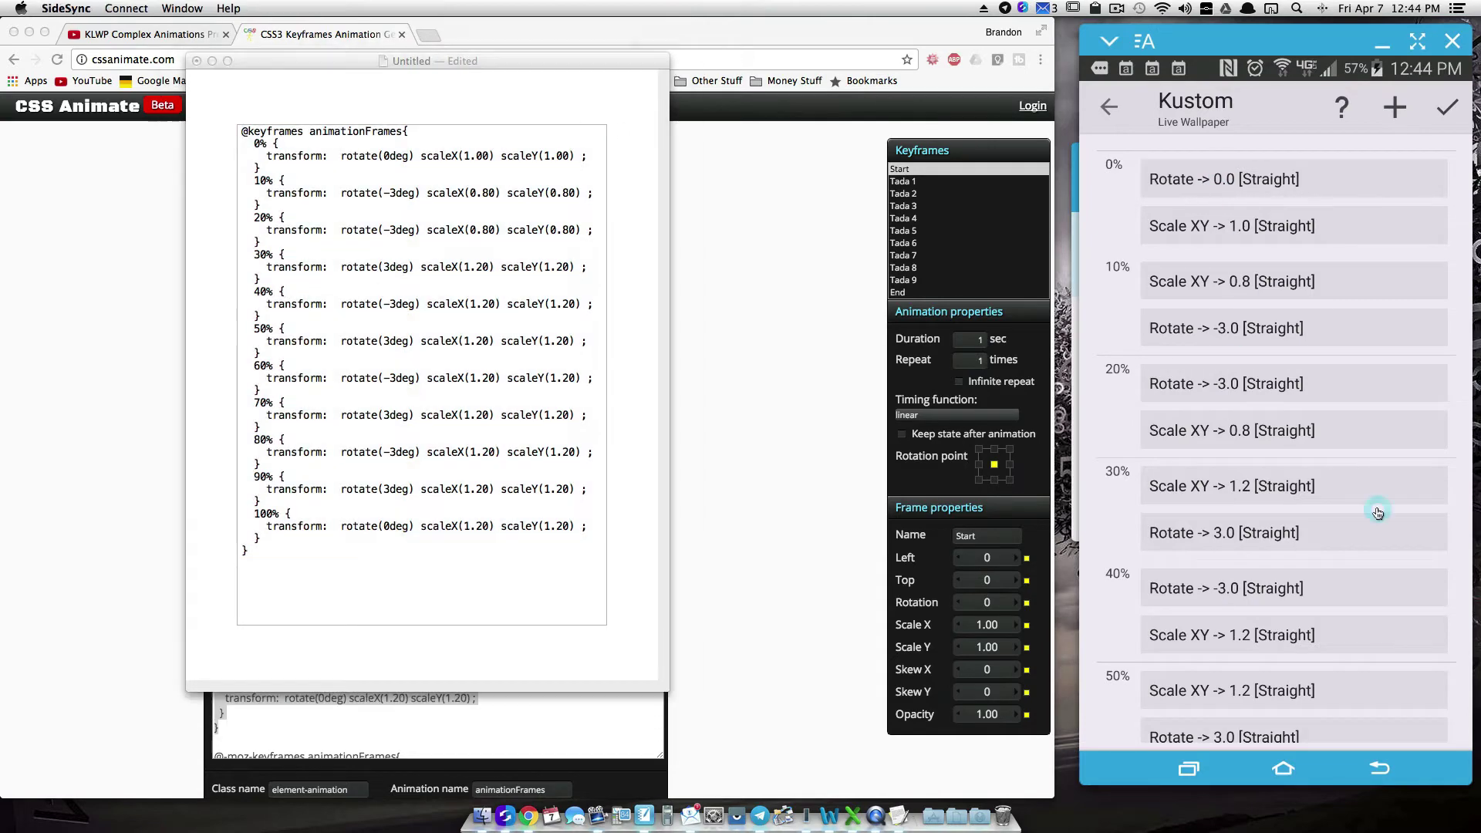
scroll(1375, 503, down, 10)
click(1449, 109)
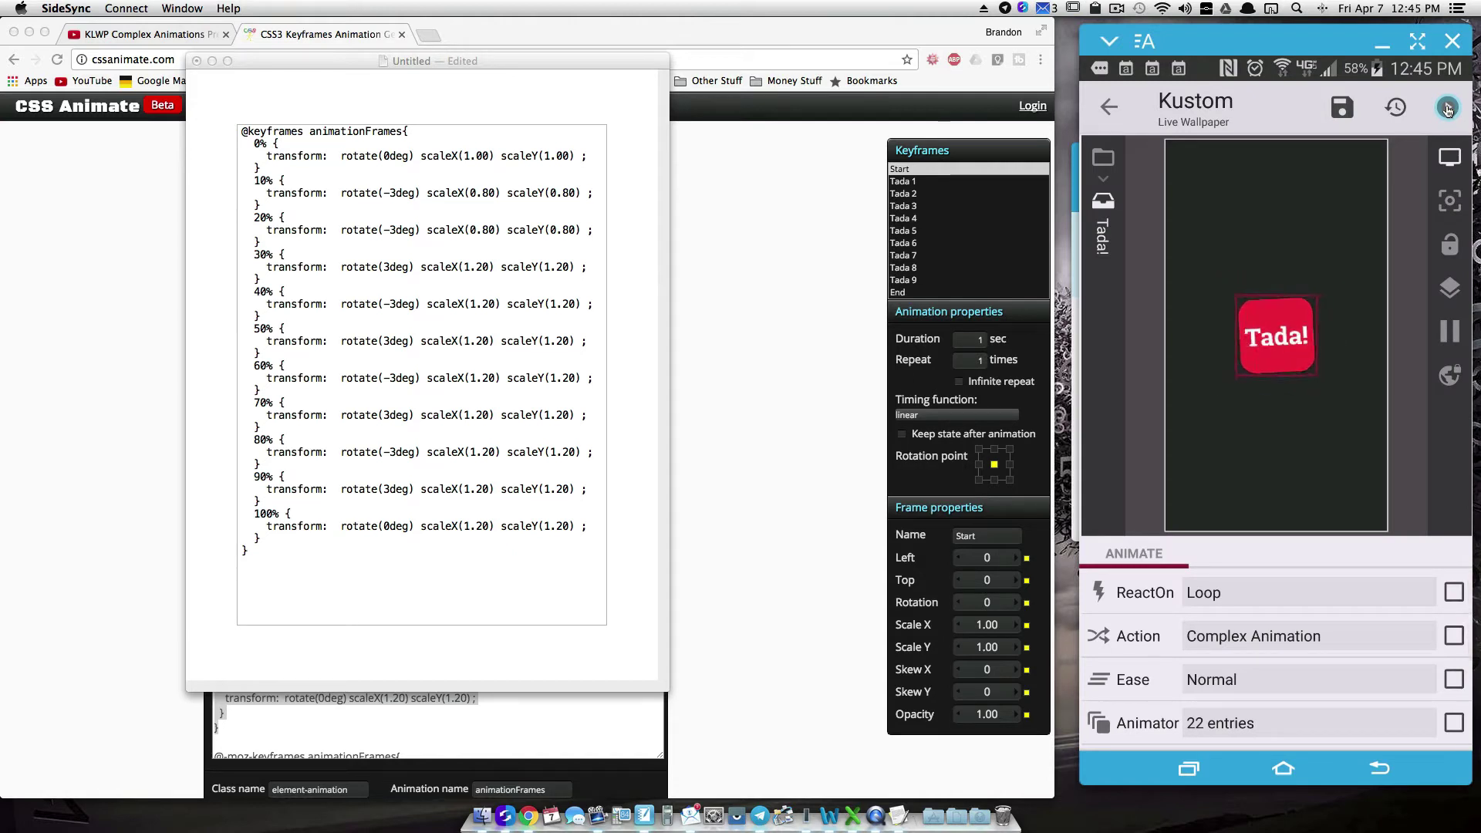
Bring the cssanimate.com page forward and play its Tada preview for comparison
click(739, 259)
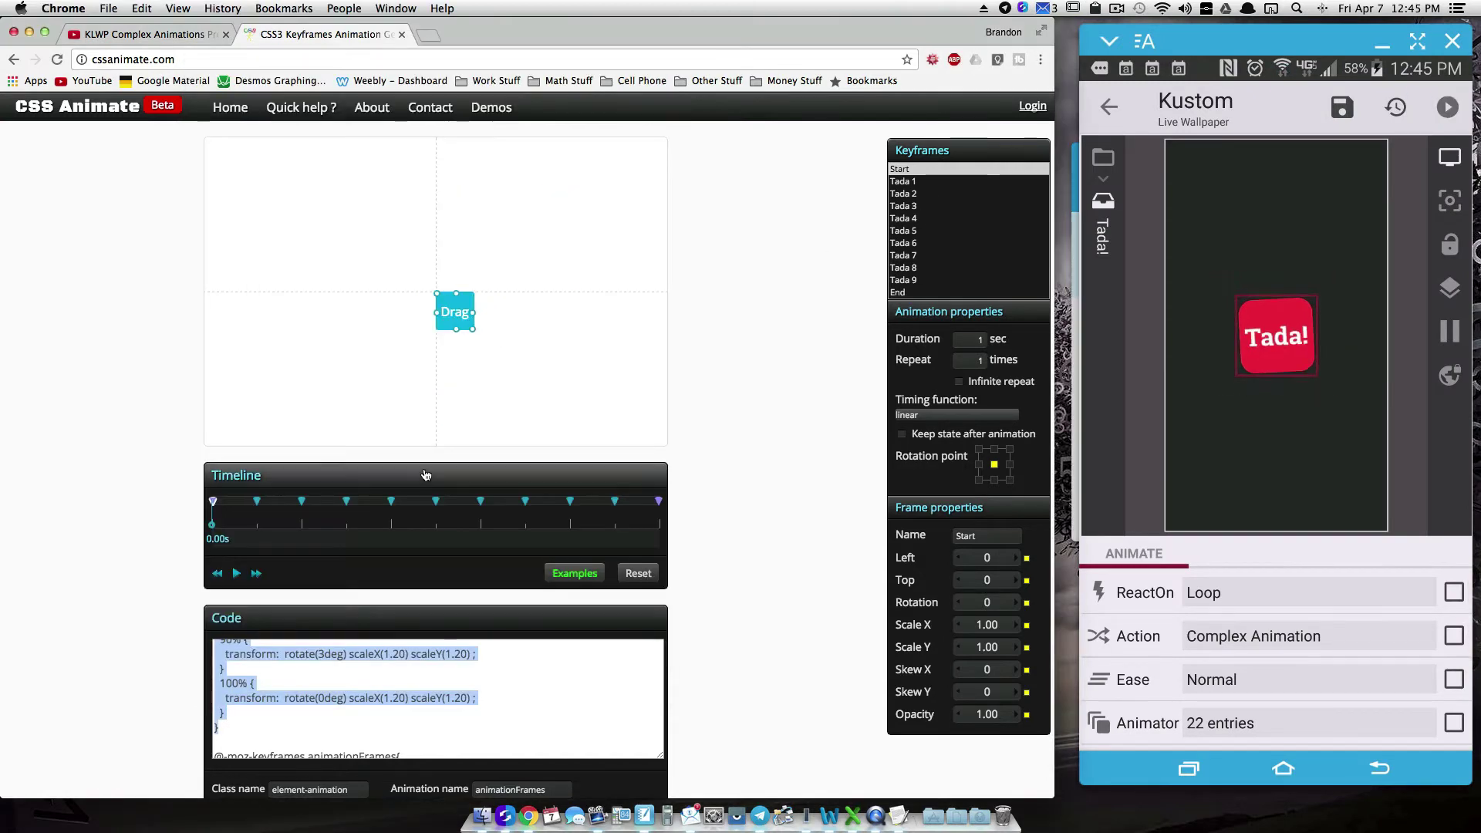
click(237, 573)
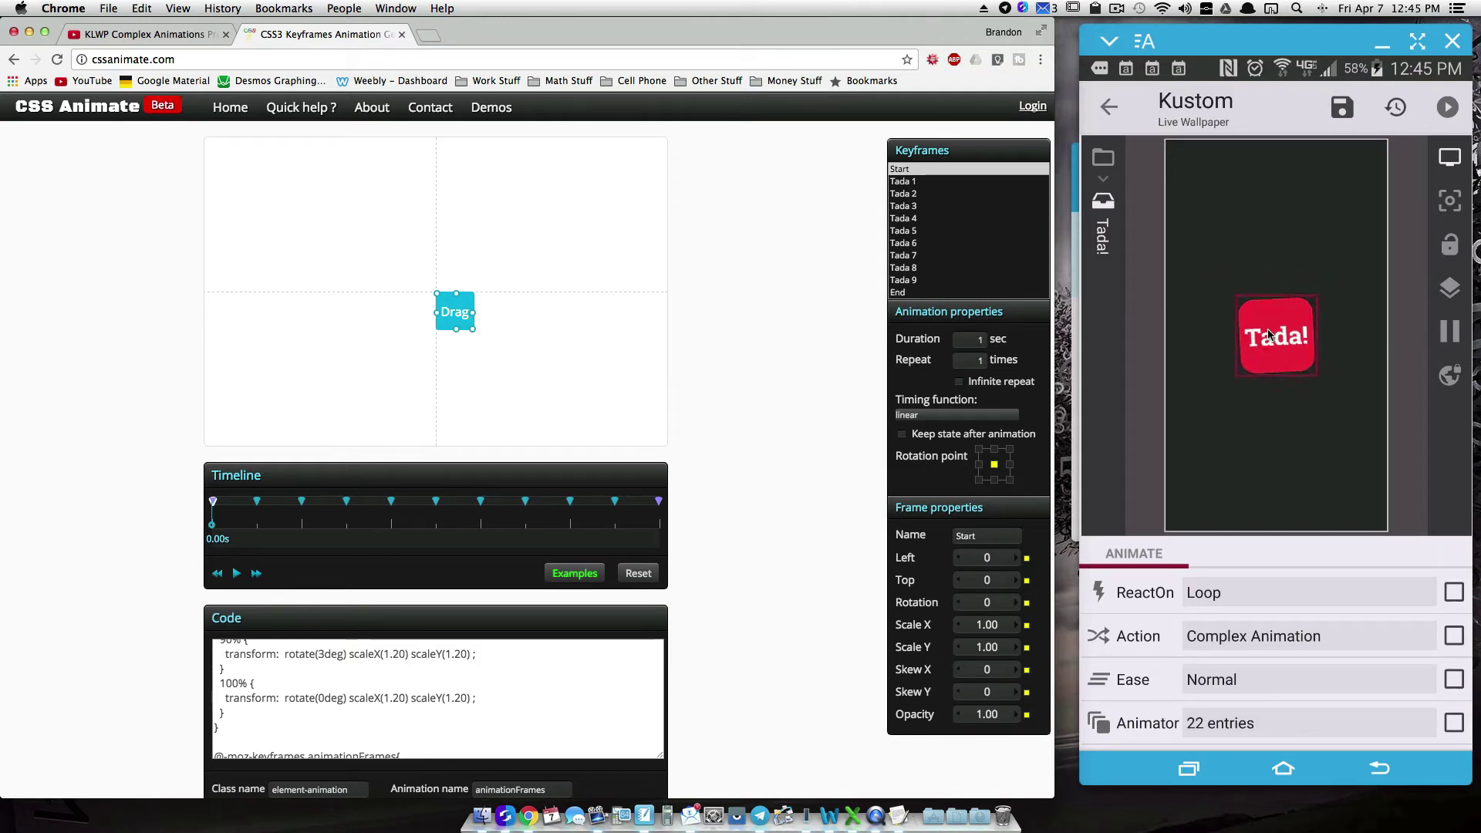
Set the Tada! loop animation's ease to Straight, briefly trying Normal before returning to Straight
click(1218, 677)
click(1251, 686)
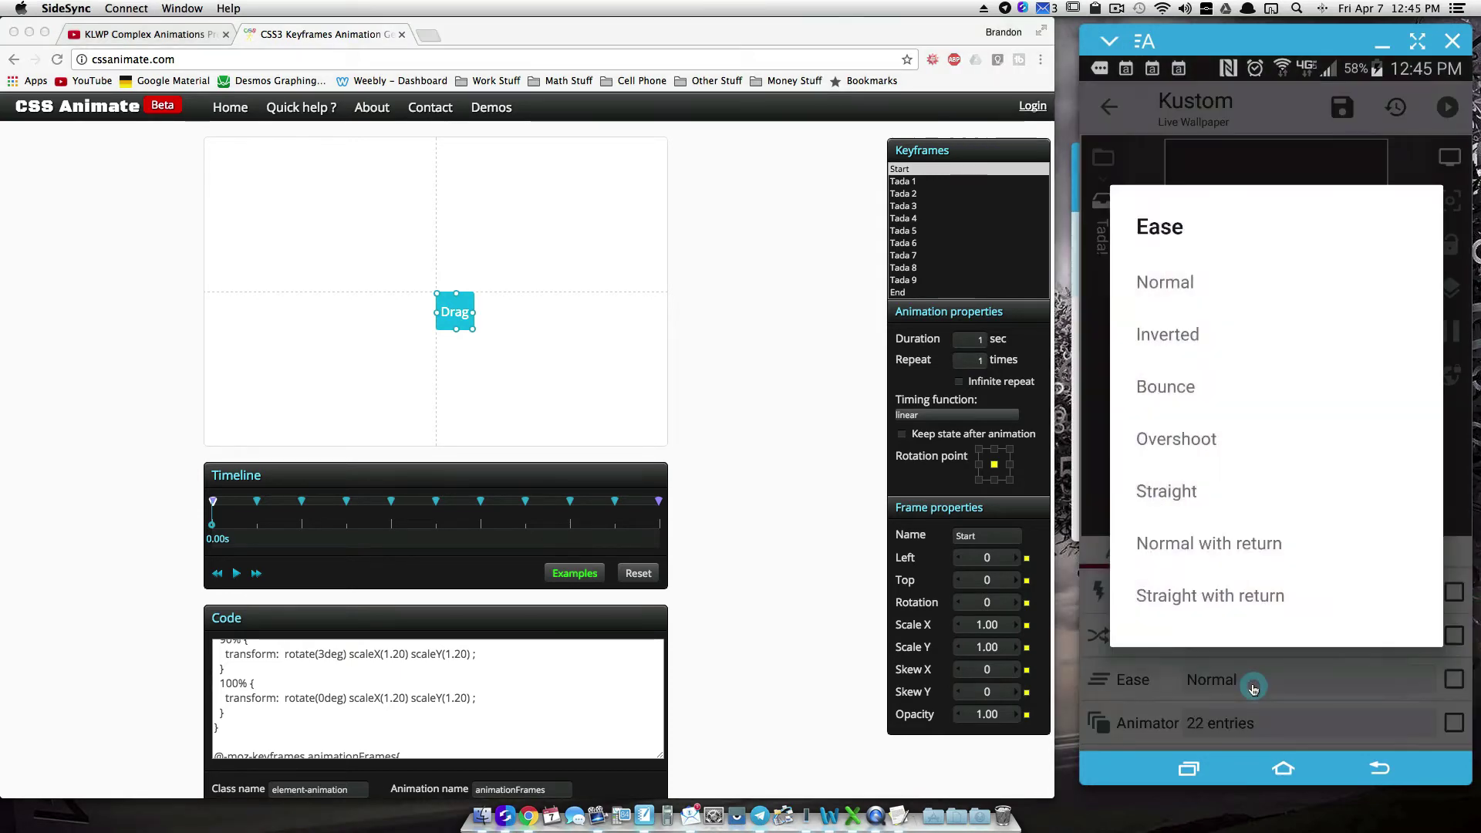
click(1184, 491)
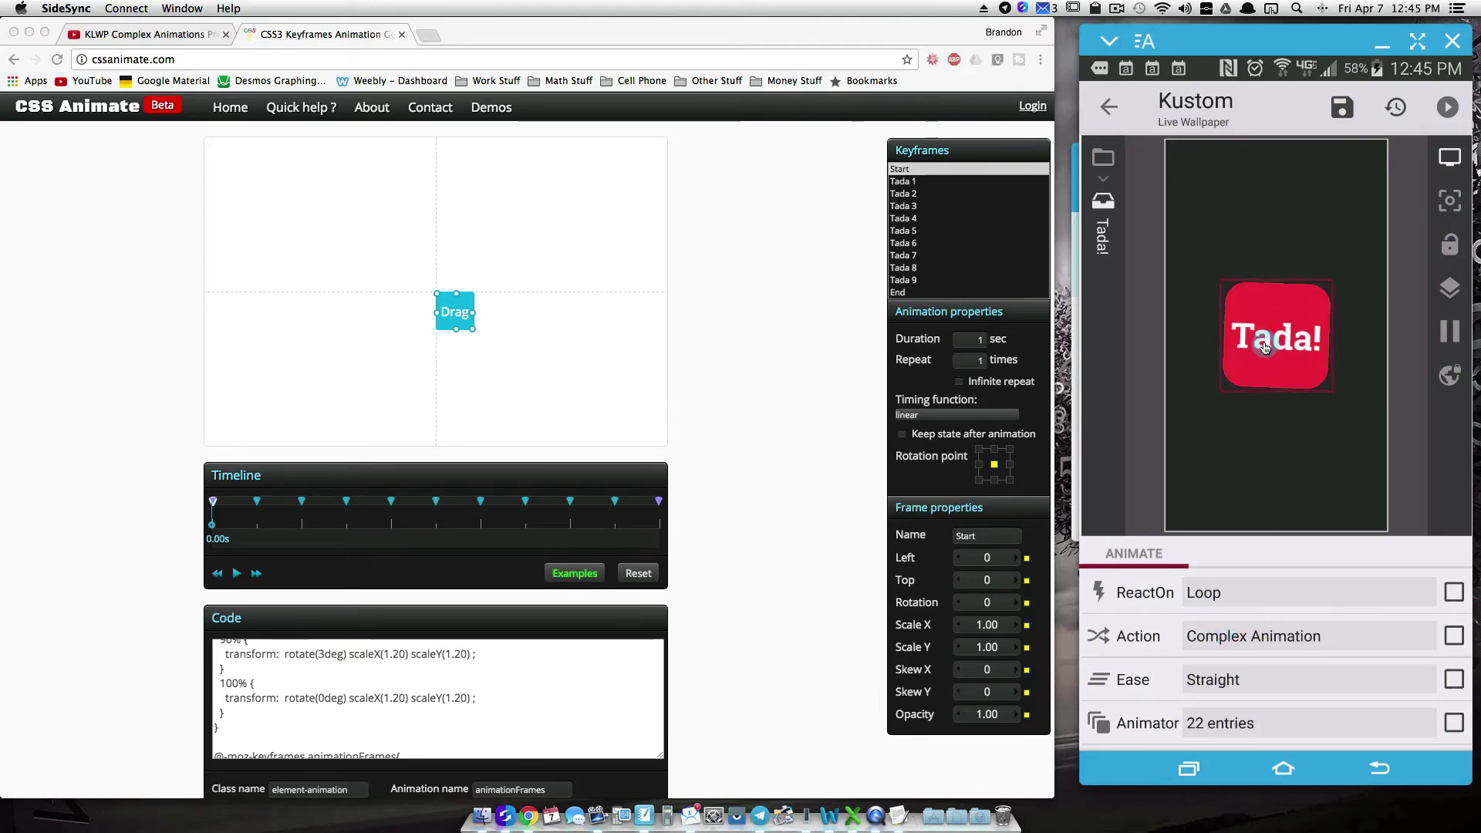
click(1219, 683)
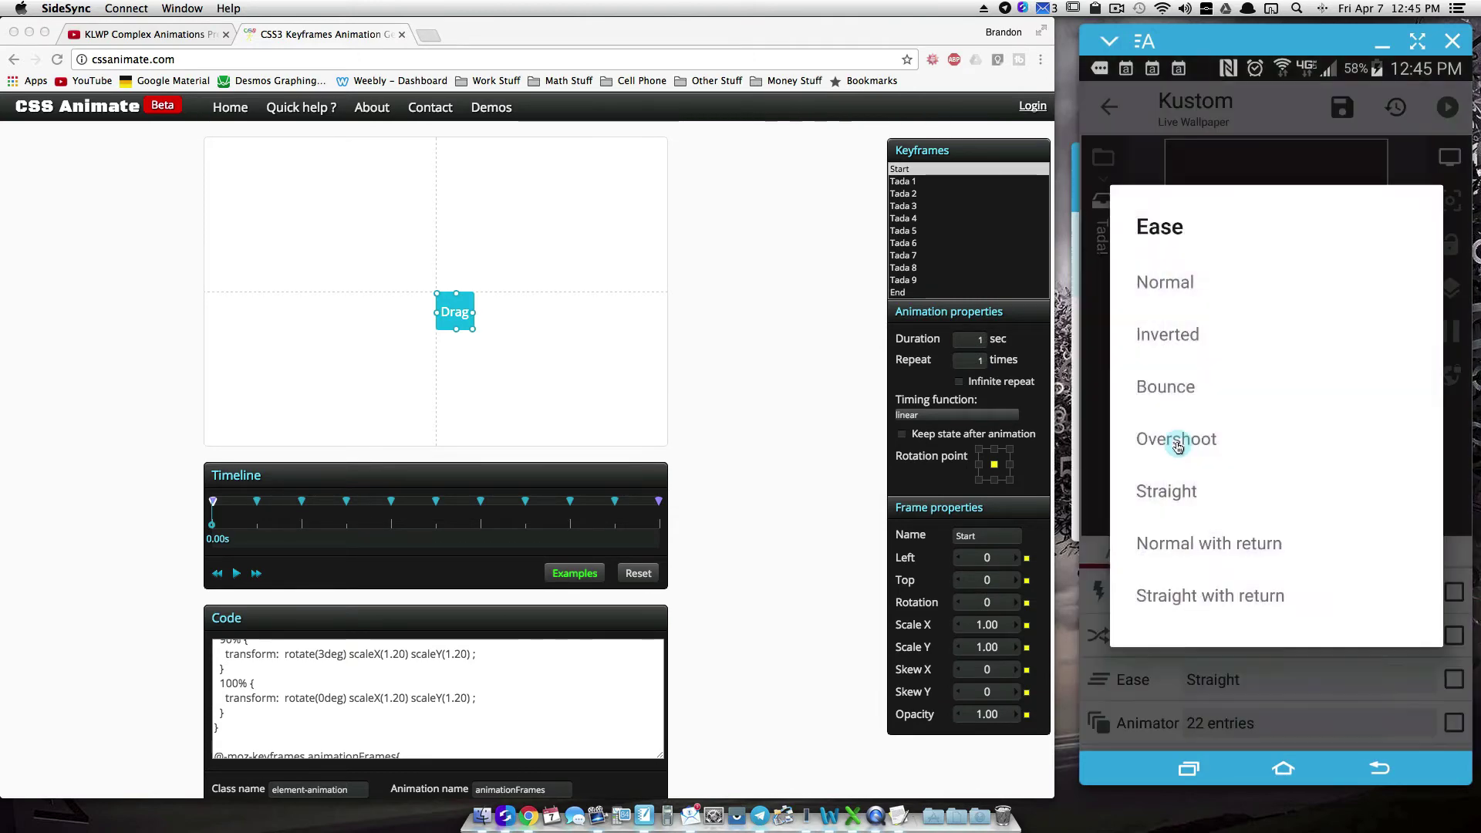
click(1184, 289)
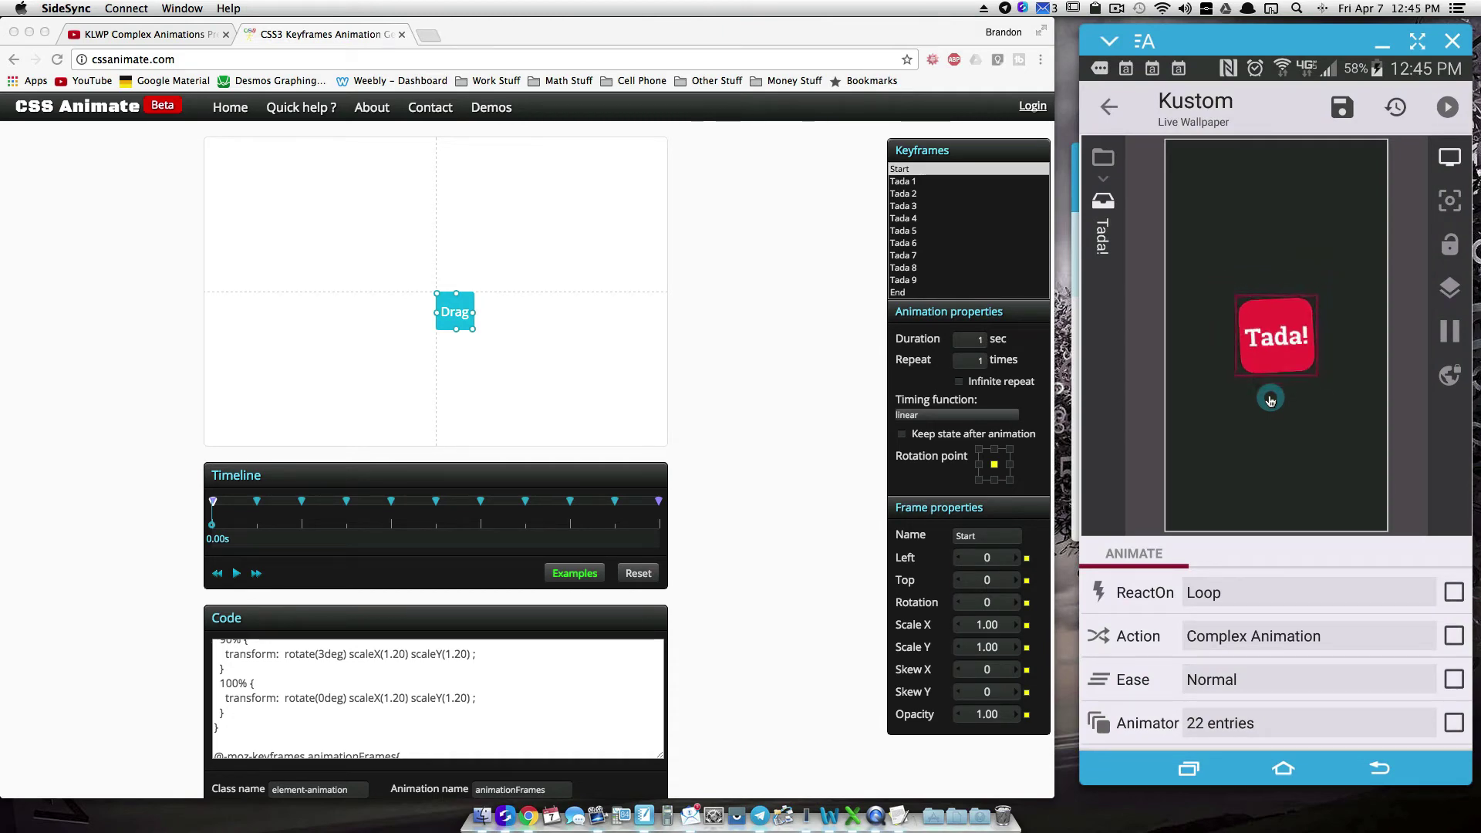
click(1228, 679)
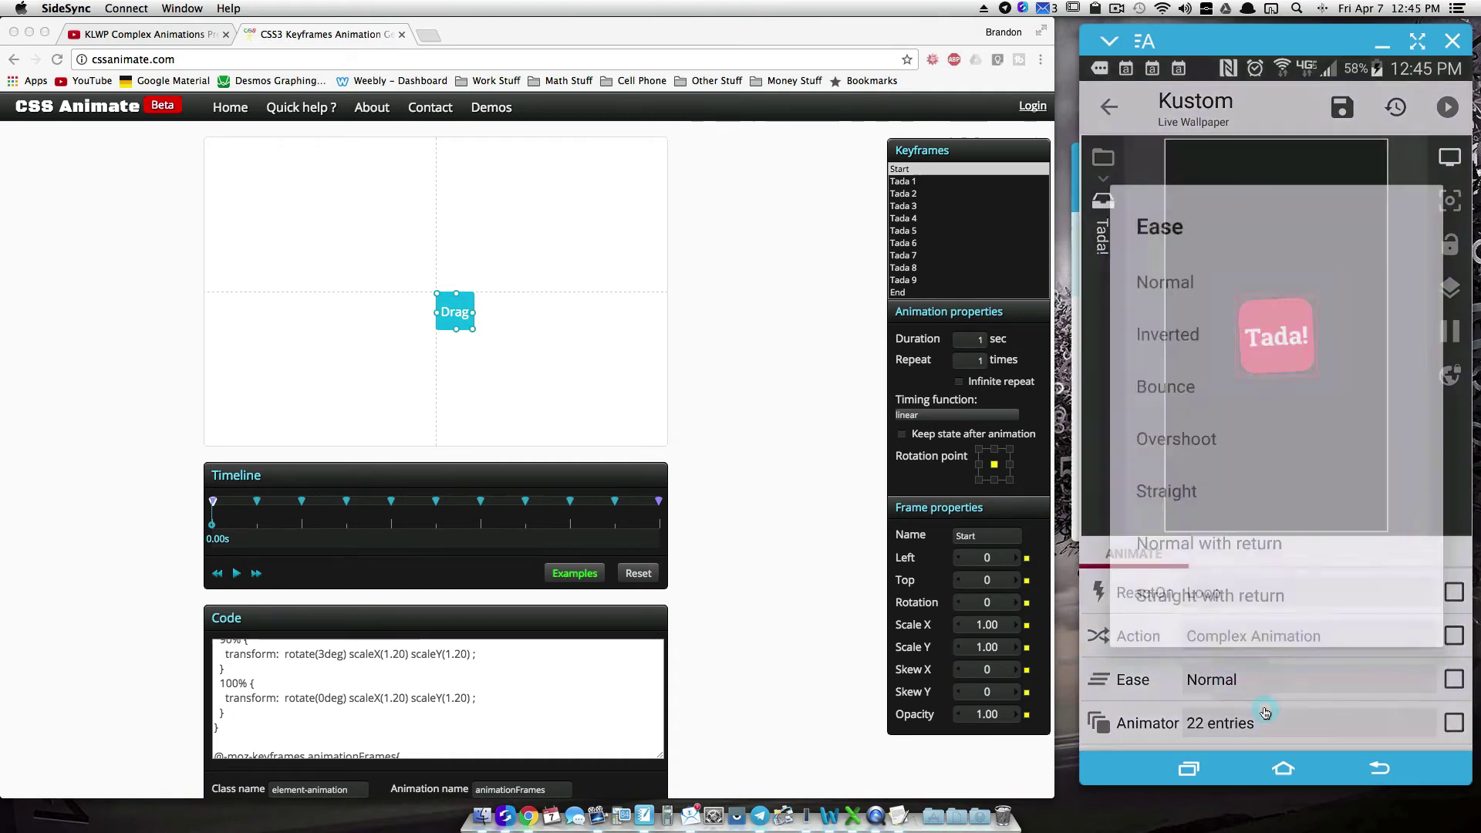
click(1203, 507)
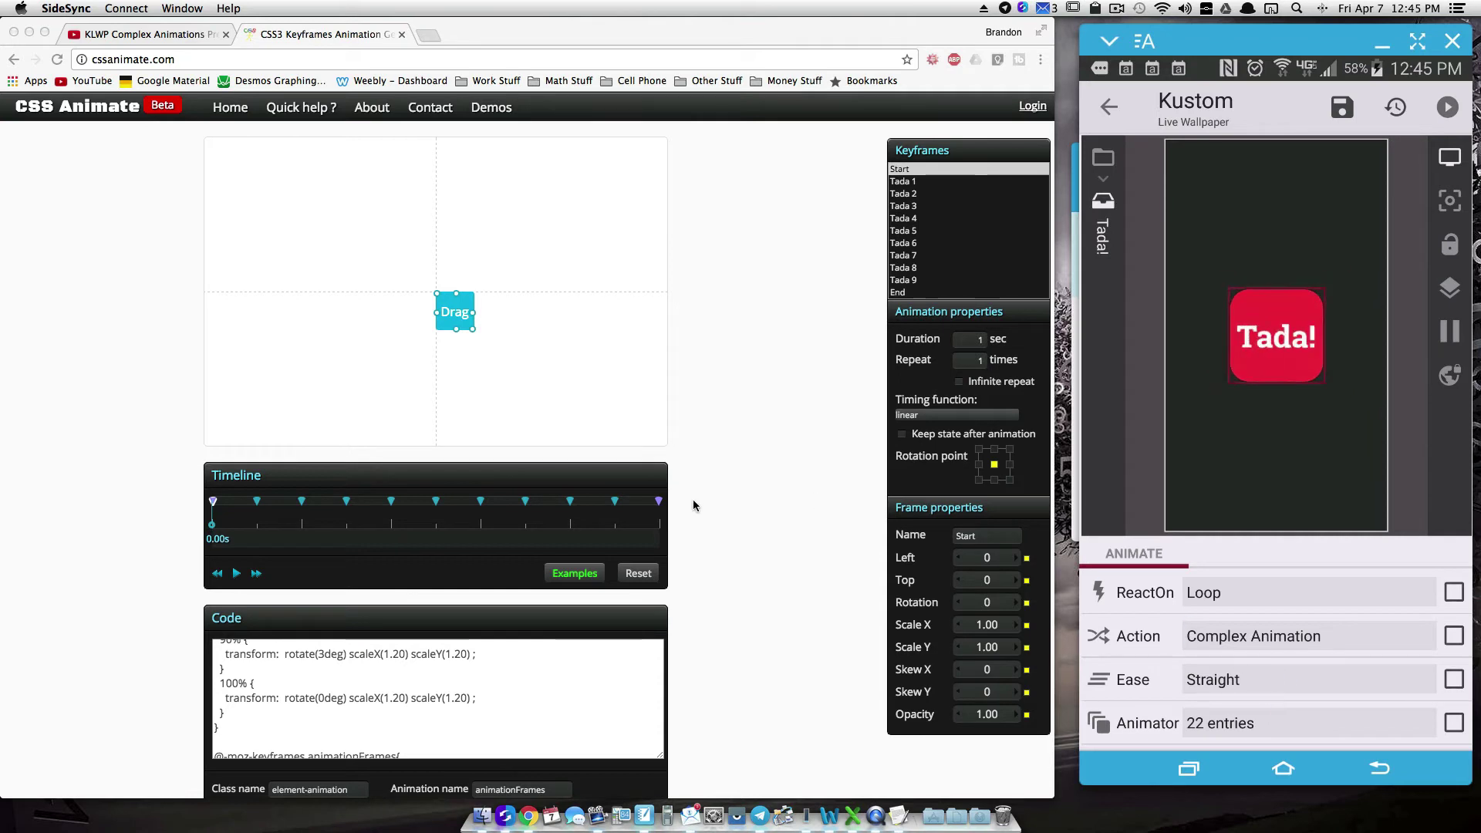
Move the CSS Animate rotation point to bottom-right, then top-left, replaying the tada preview after each
click(749, 448)
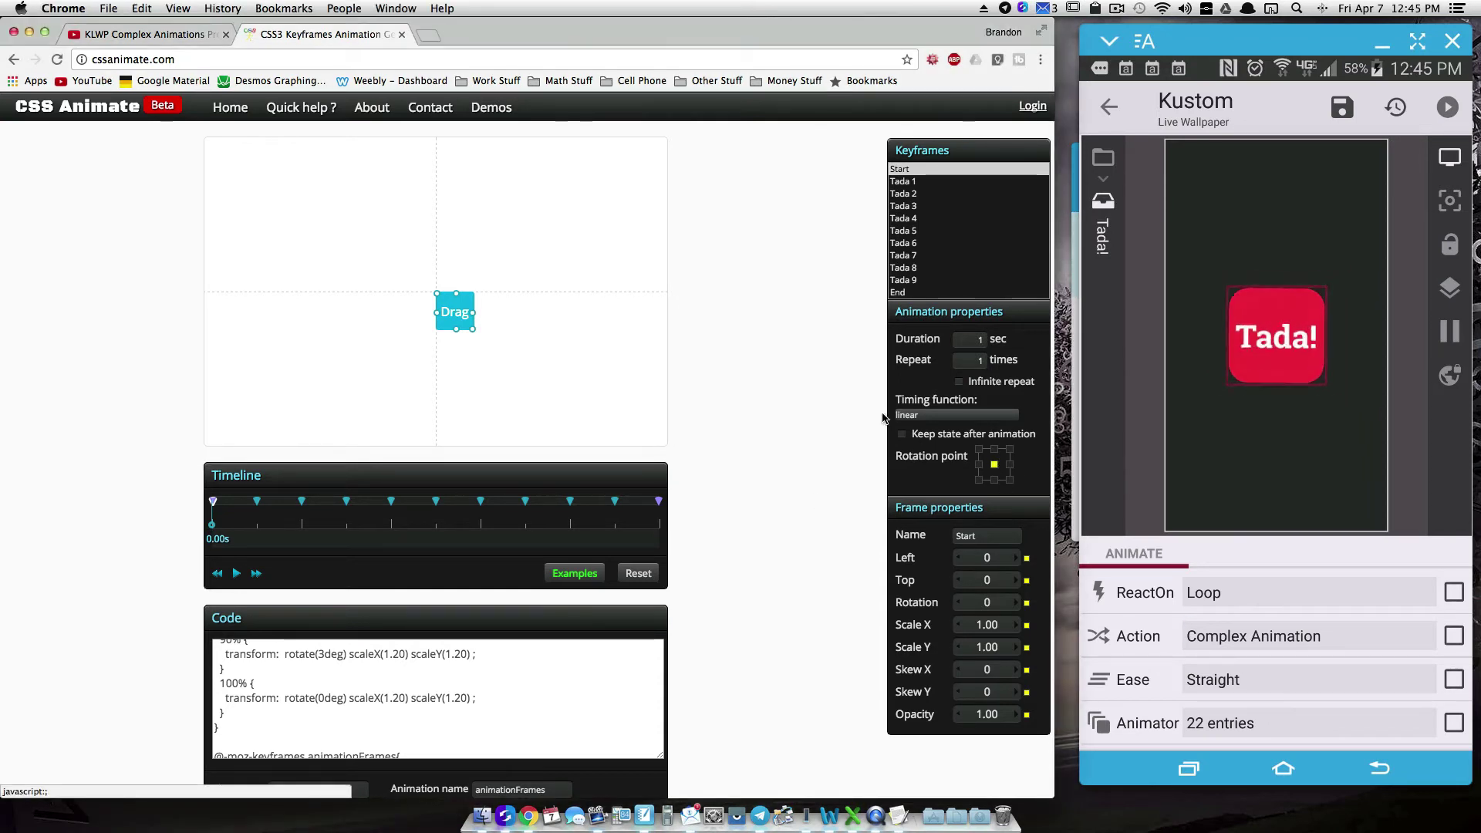
click(1009, 480)
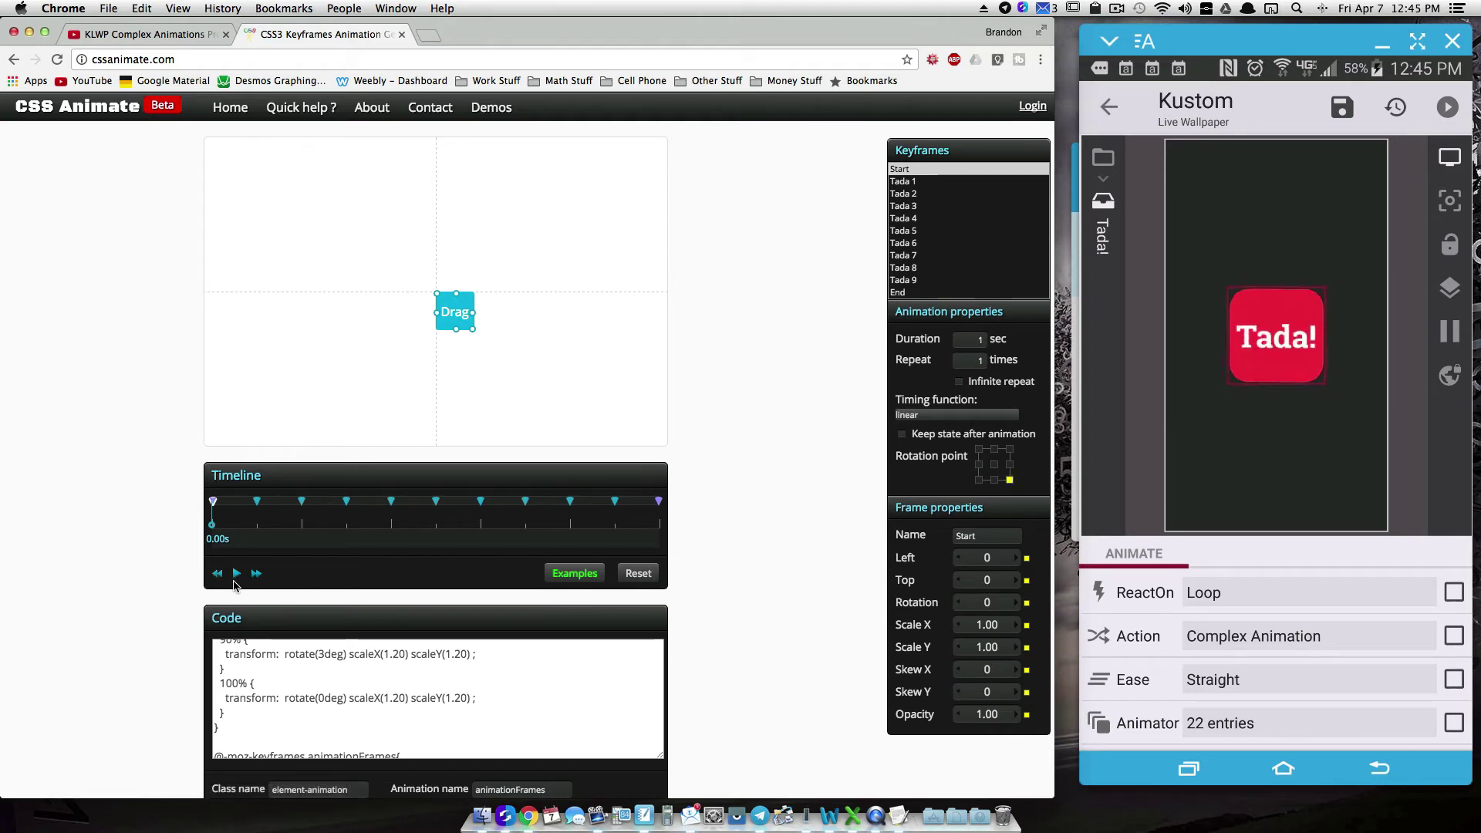
click(236, 574)
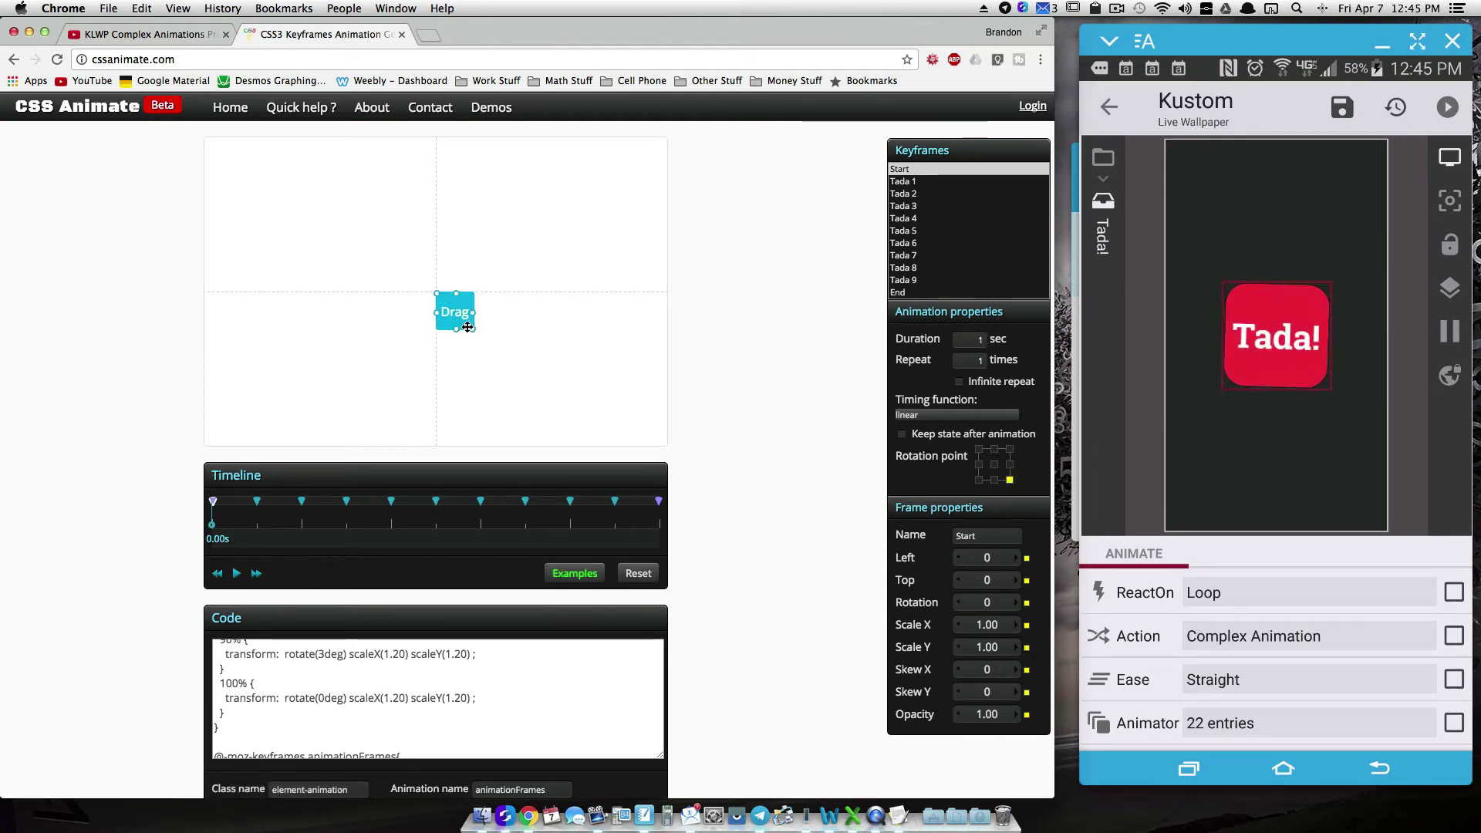
click(979, 450)
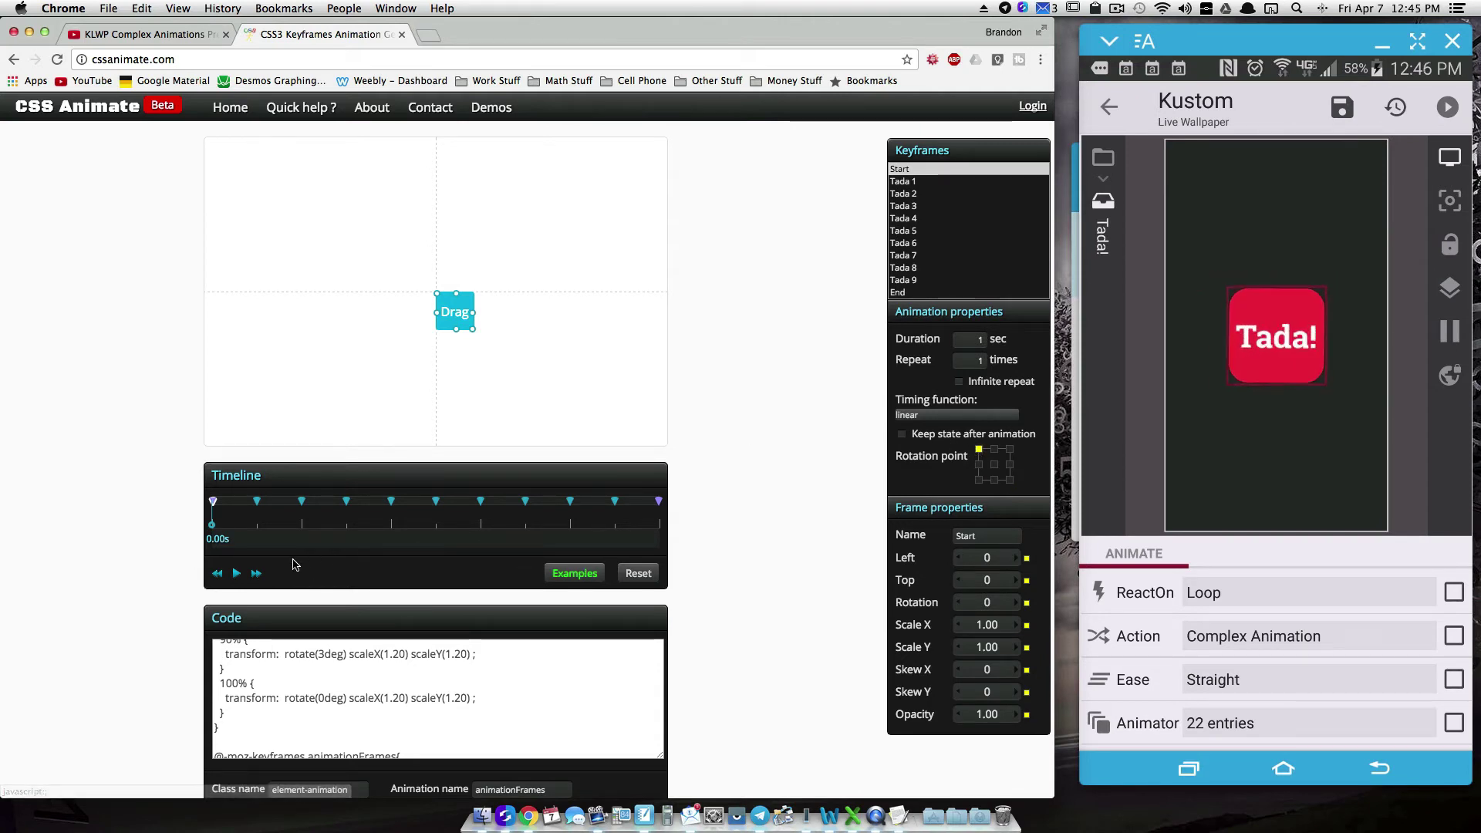
click(236, 574)
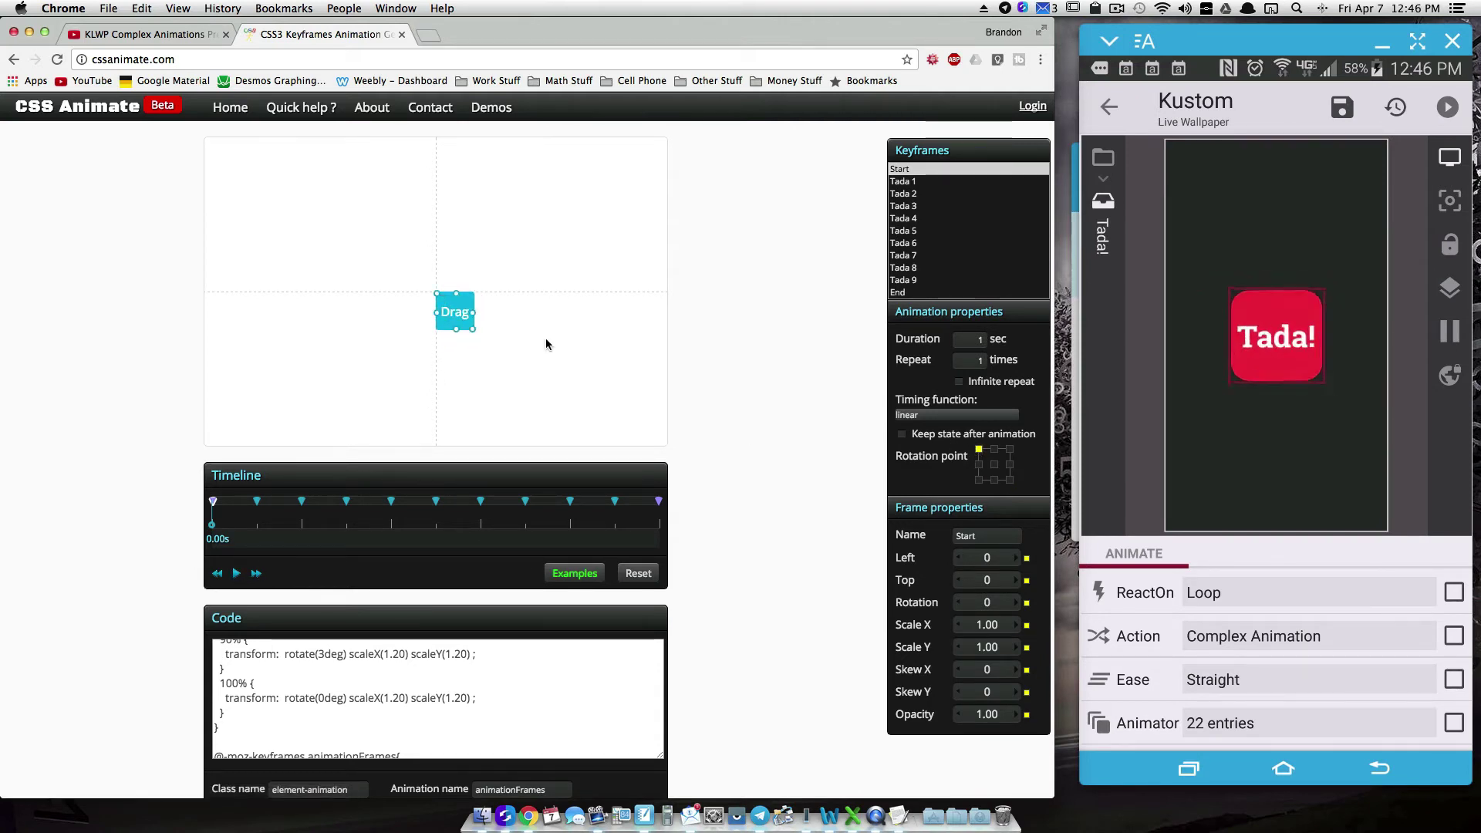
click(1273, 625)
Set the KLWP animation anchor to Module Right after briefly trying Module Top Left
drag(1292, 690, 1258, 617)
click(1224, 684)
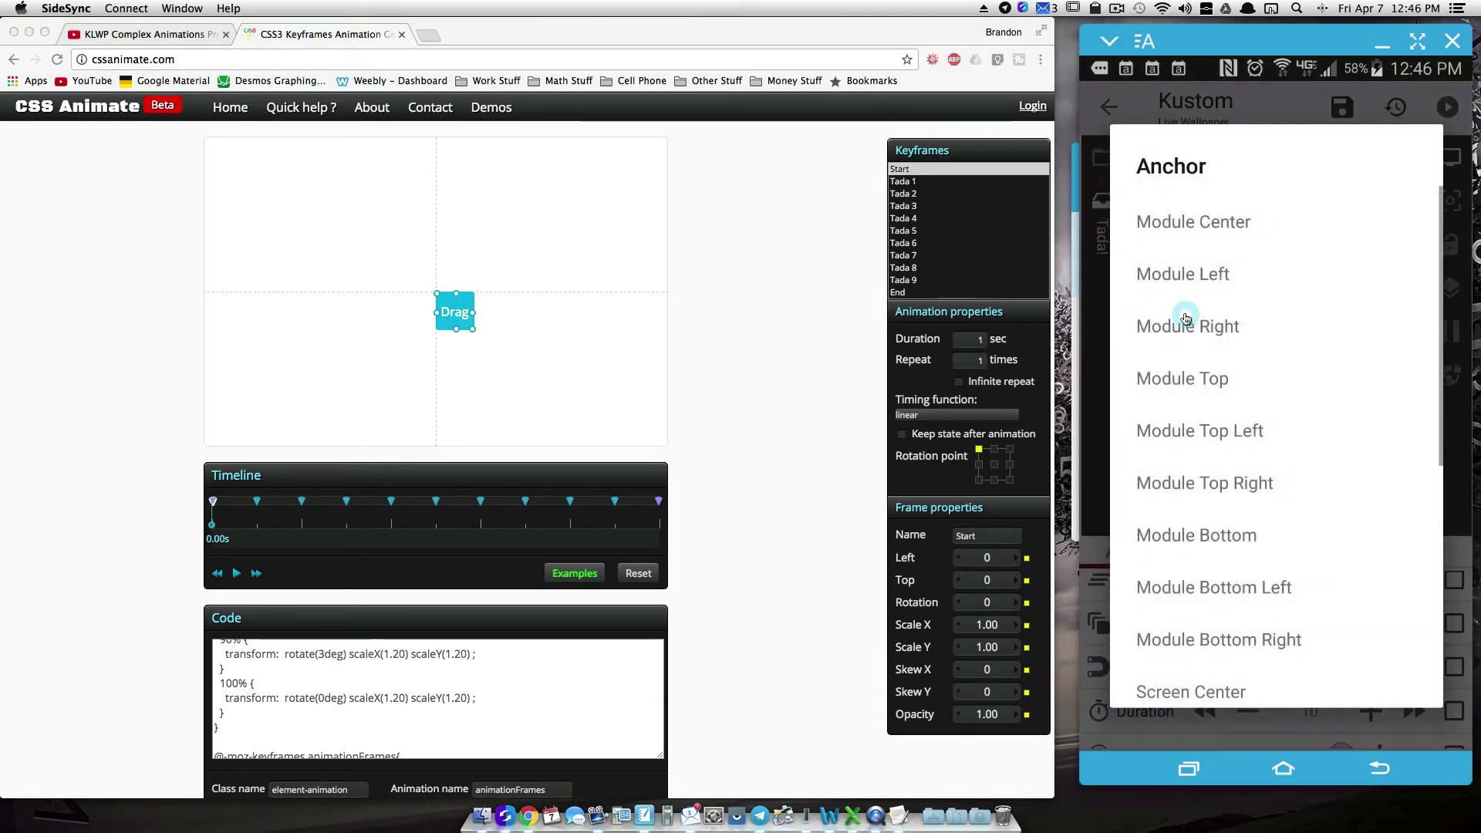
click(1223, 431)
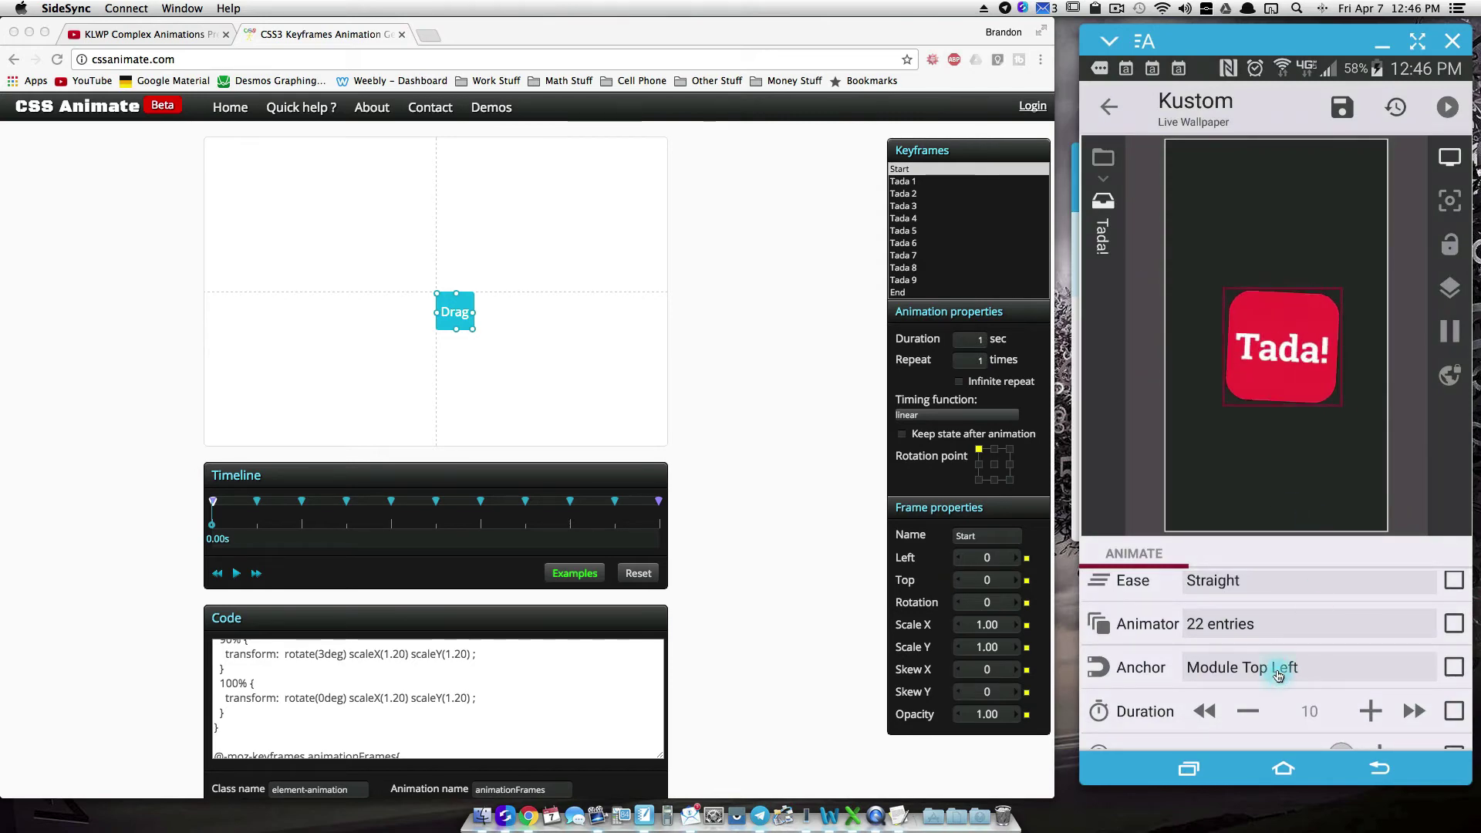
click(1278, 675)
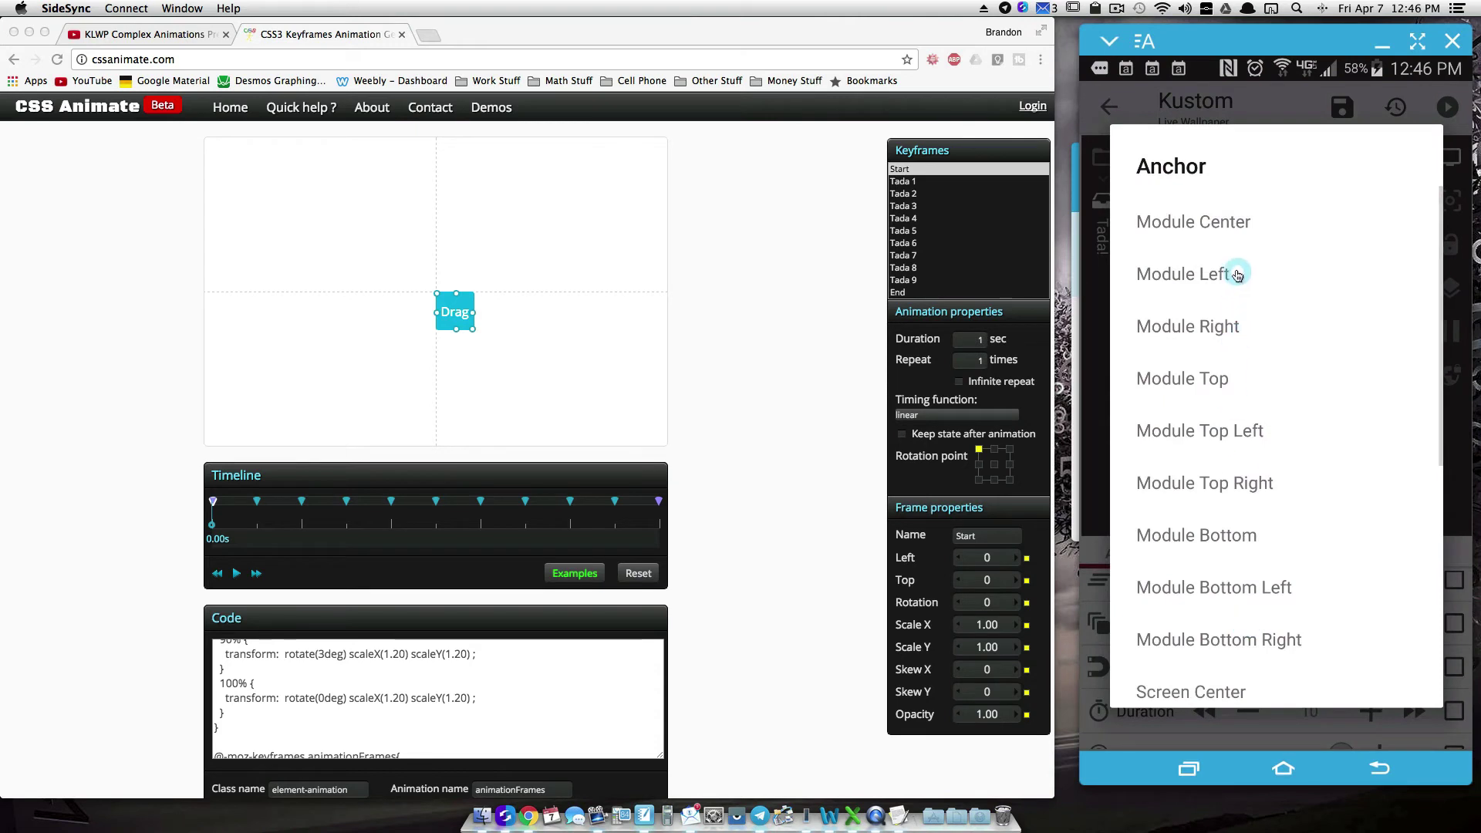
drag(1234, 569, 1229, 388)
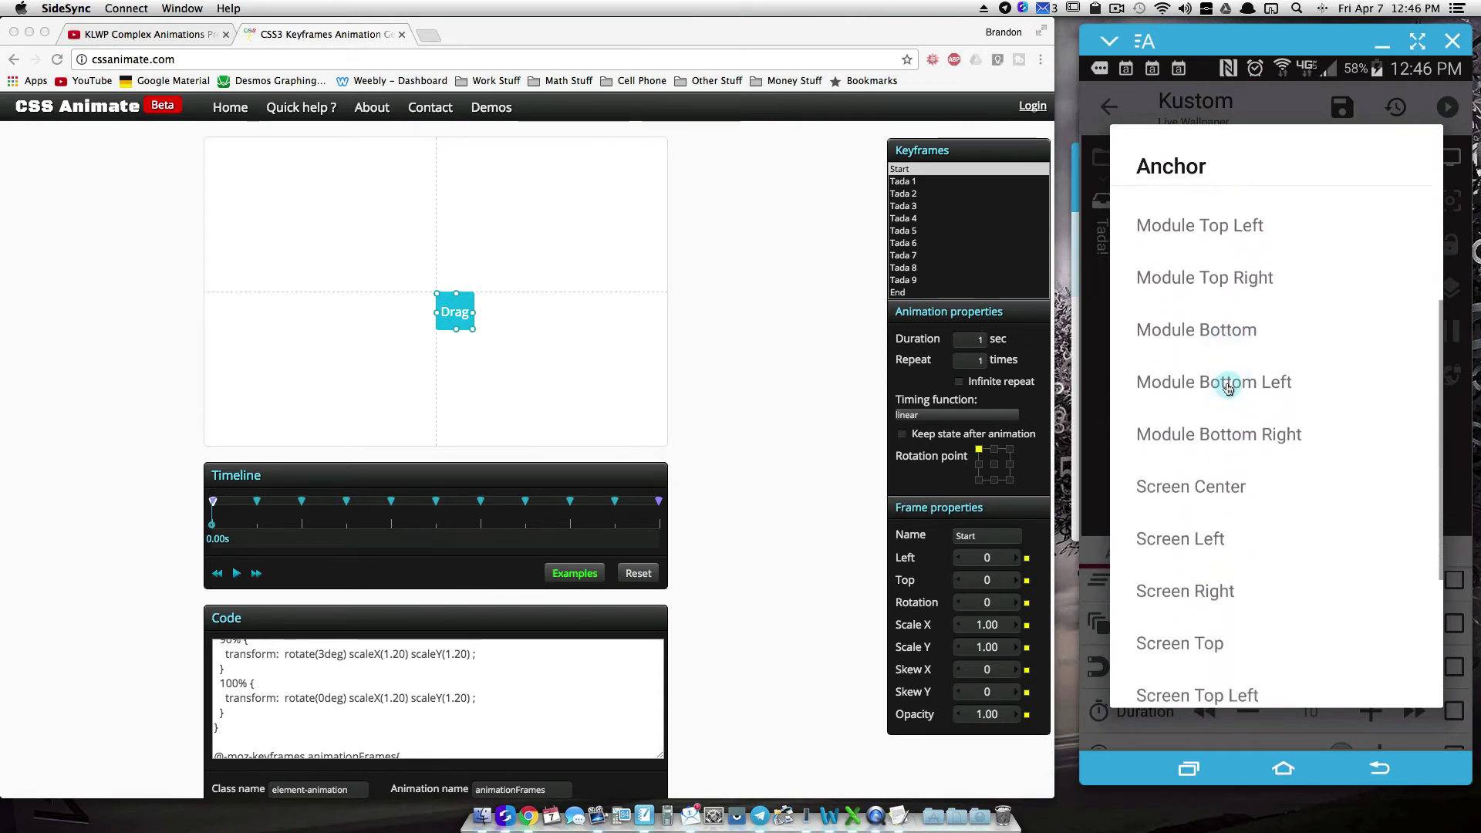
drag(1215, 578, 1229, 674)
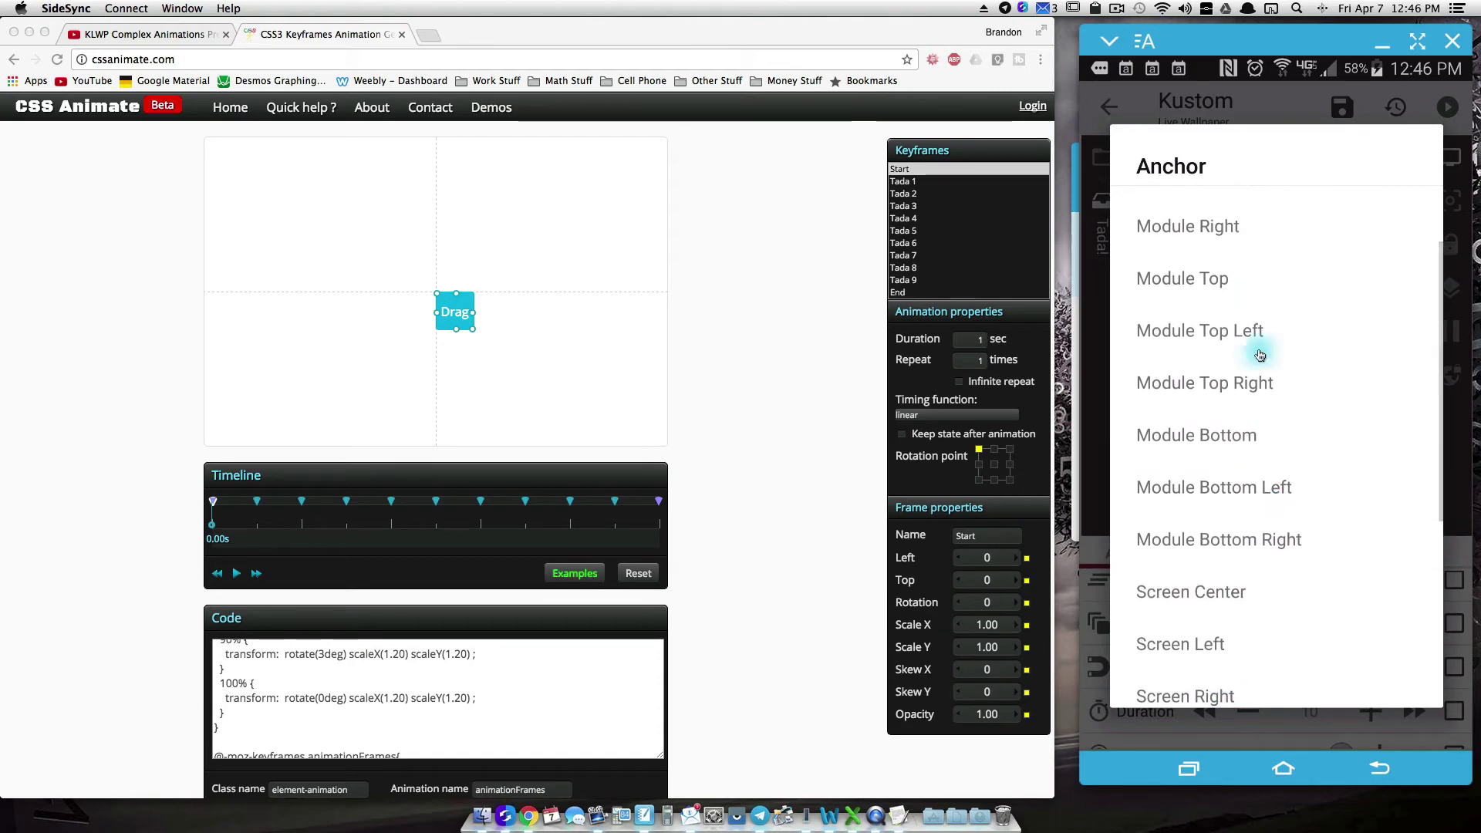
click(1218, 328)
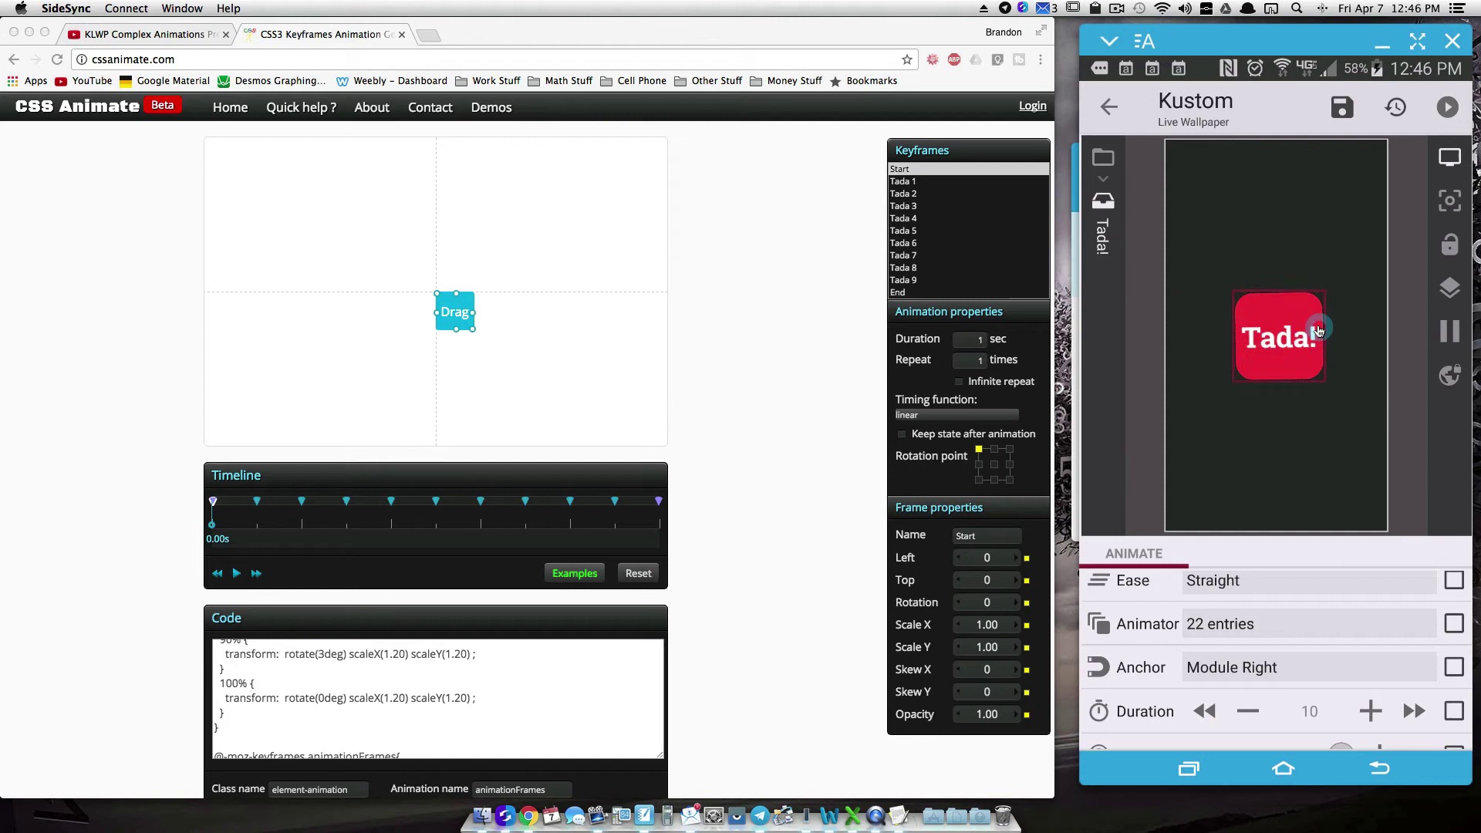
Match CSS Animate's rotation point to right-middle and play the tada preview
click(1010, 467)
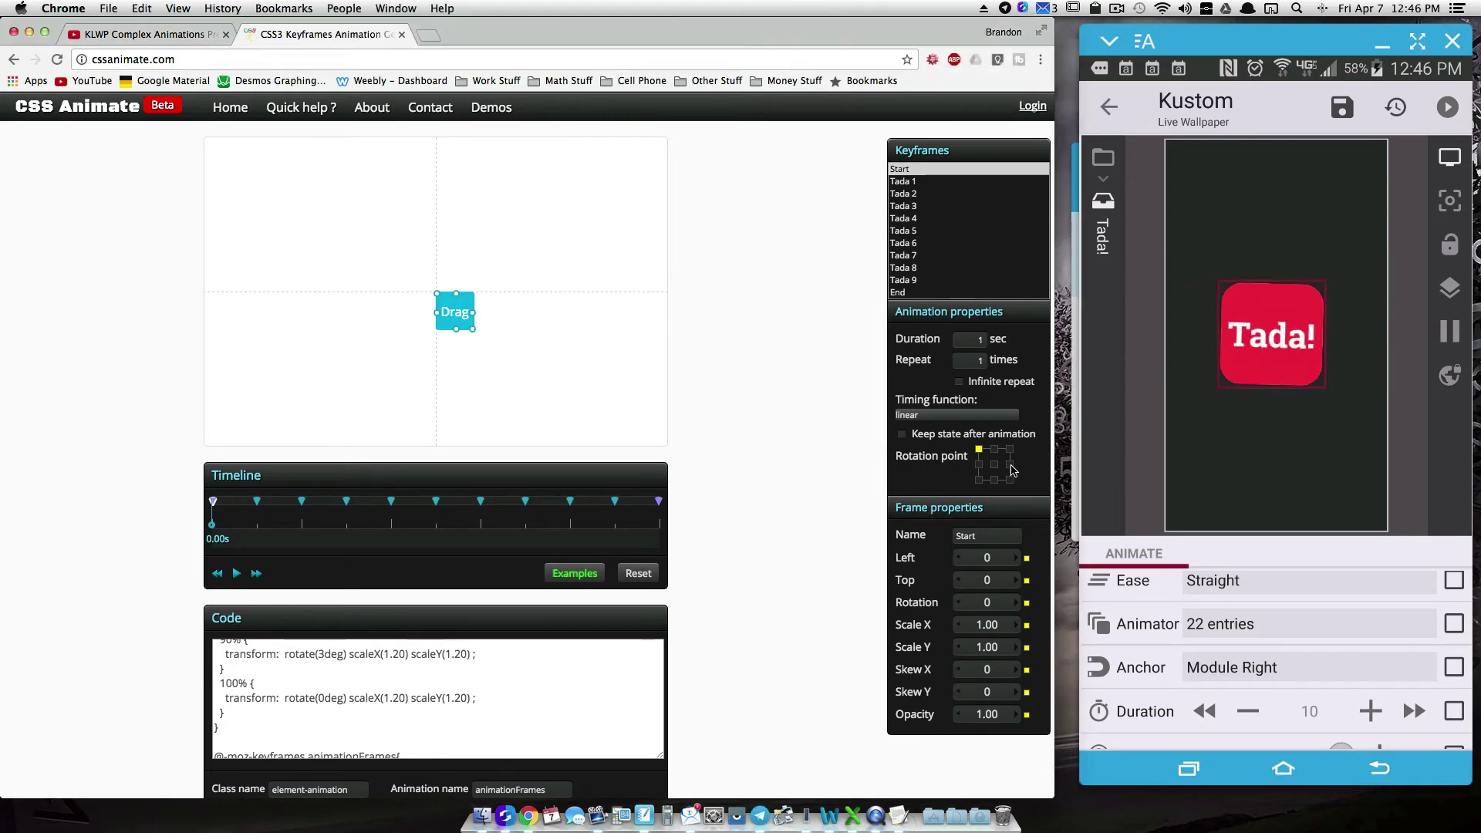
click(1007, 465)
click(233, 573)
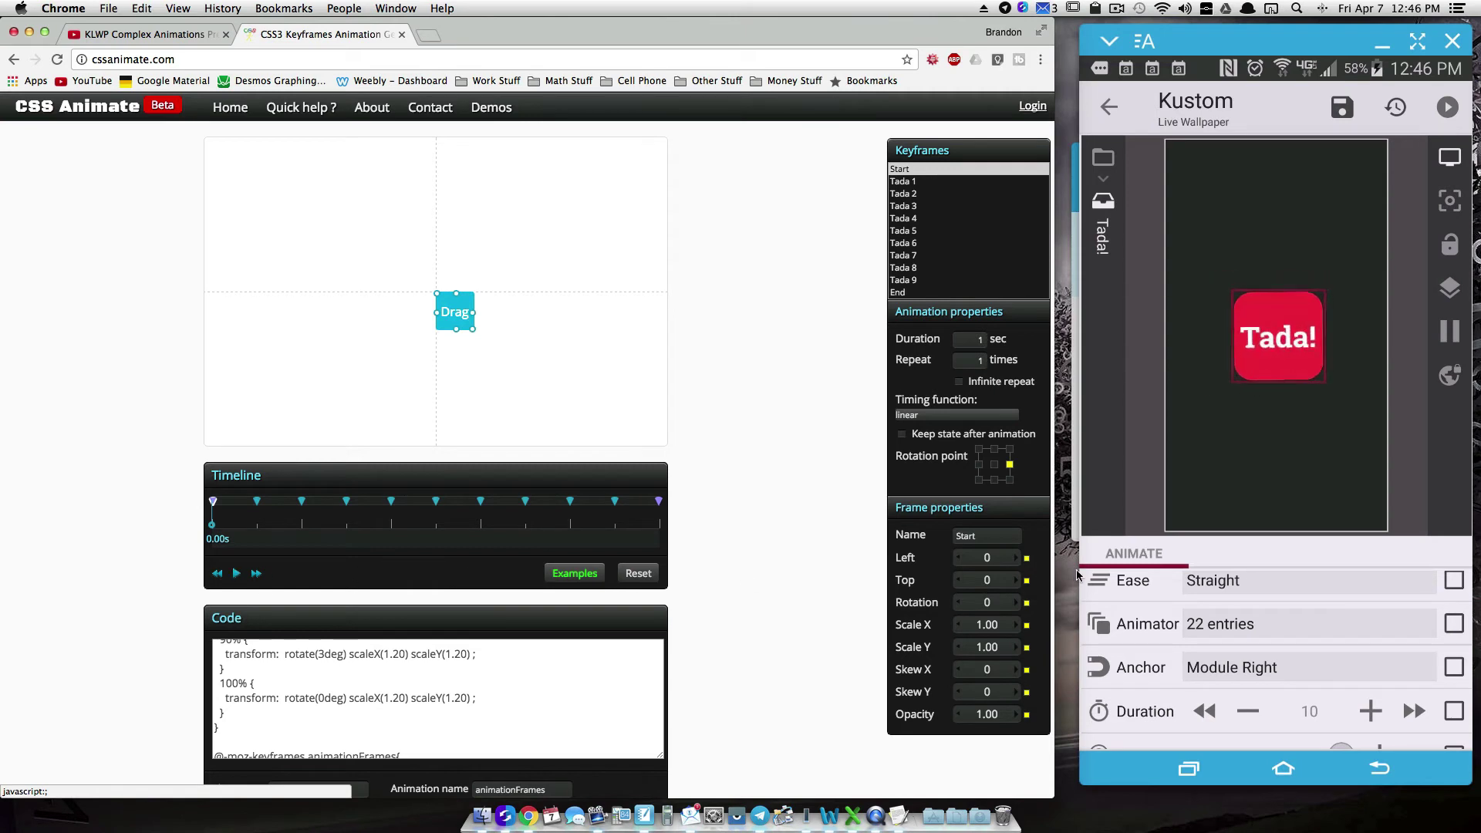
click(1297, 707)
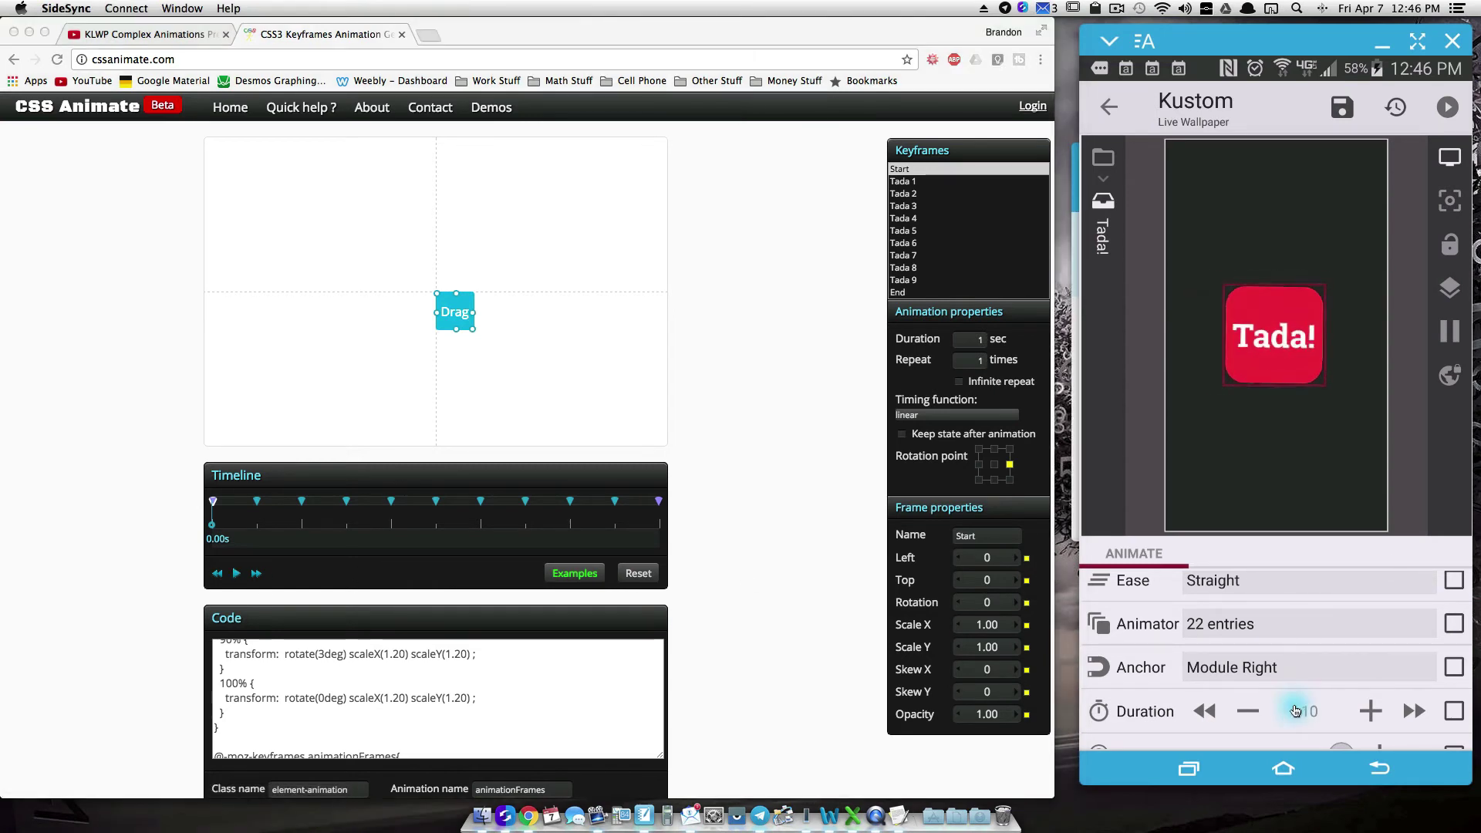
drag(1290, 640, 1299, 706)
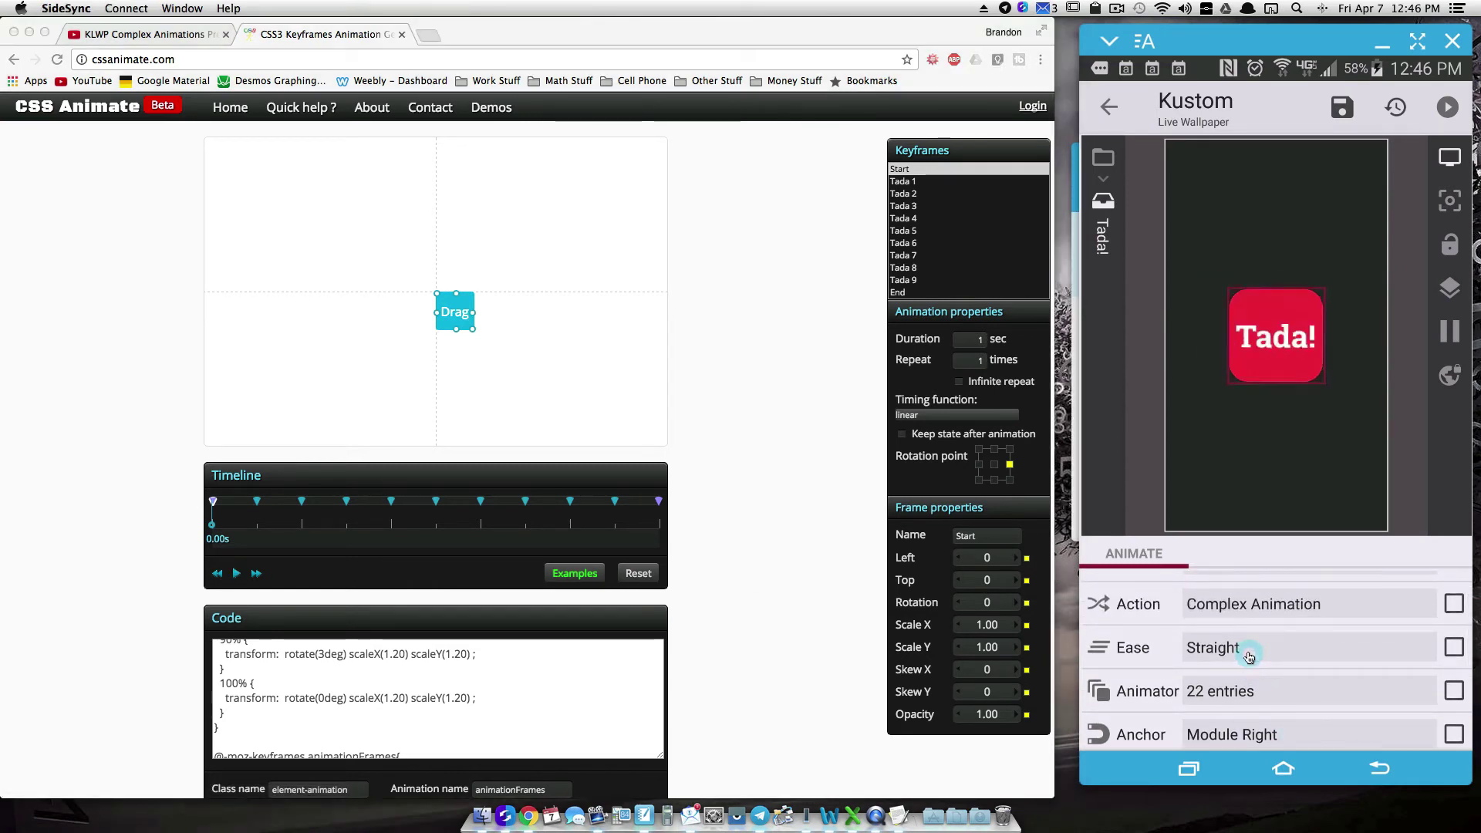
drag(1255, 651, 1262, 683)
Set ReactOn to plain Loop after trying Loop with return, and open the 22 Animator entries
click(1230, 598)
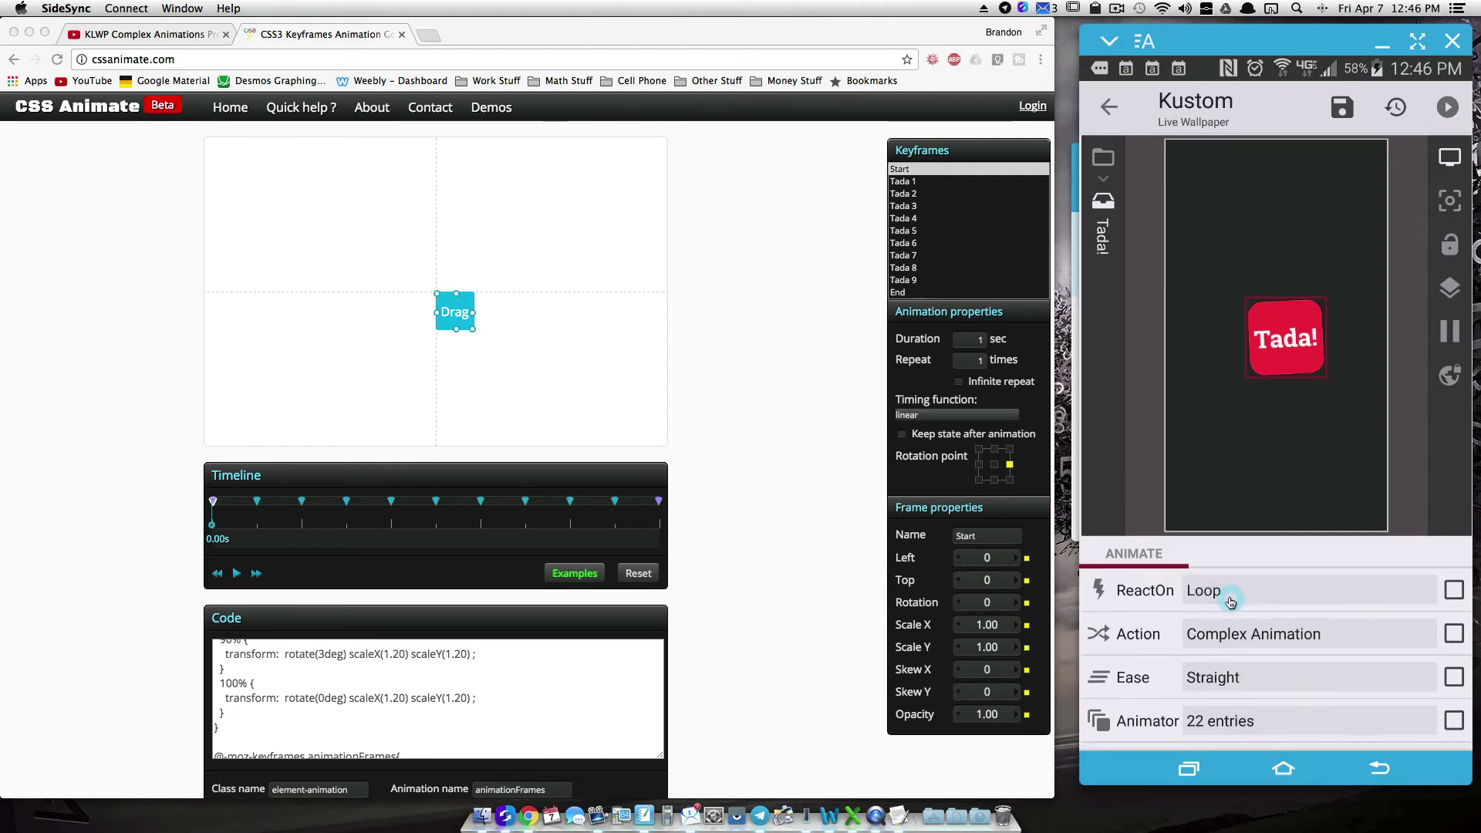
click(1208, 647)
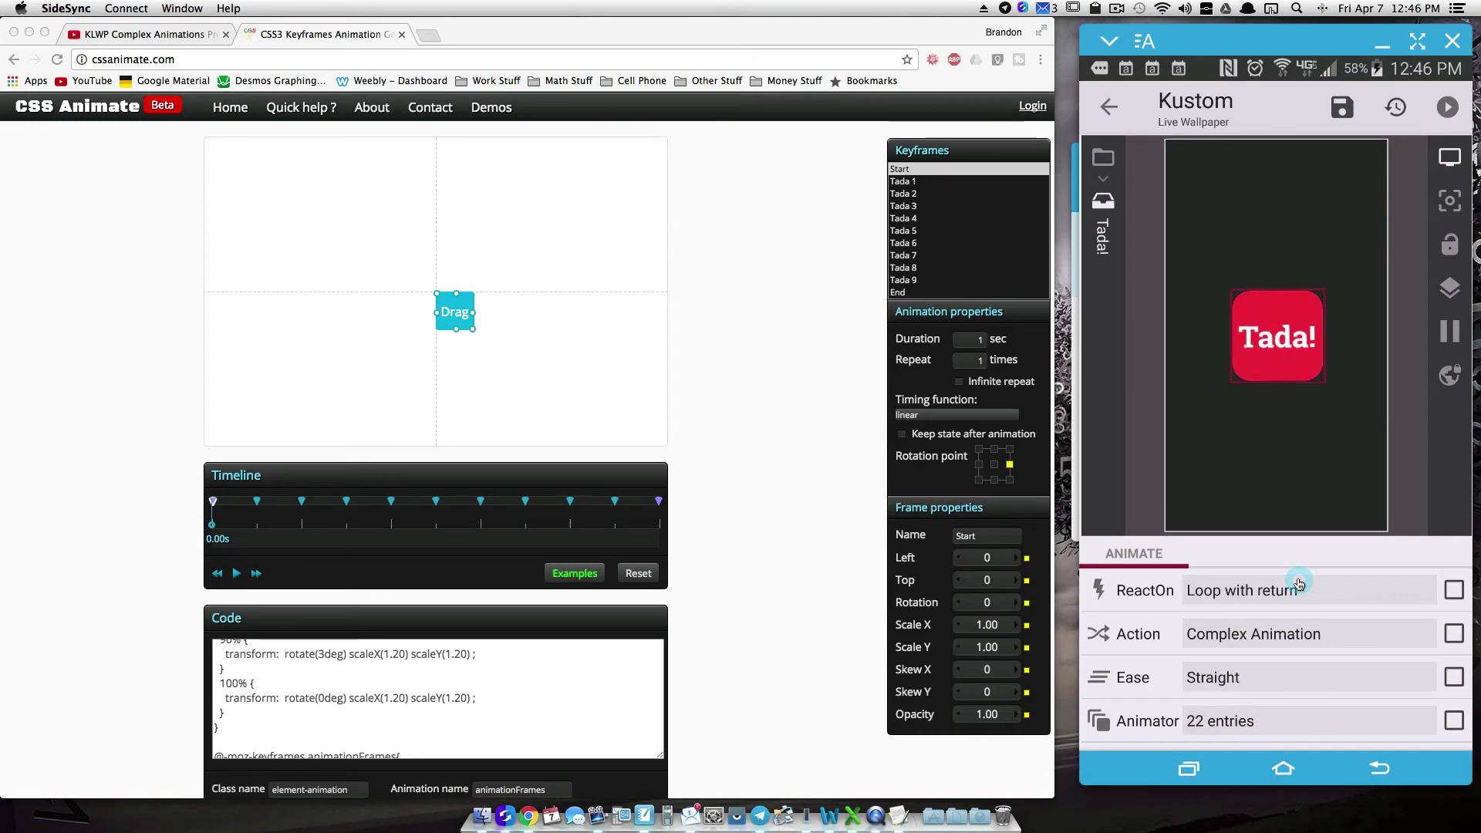
click(1299, 584)
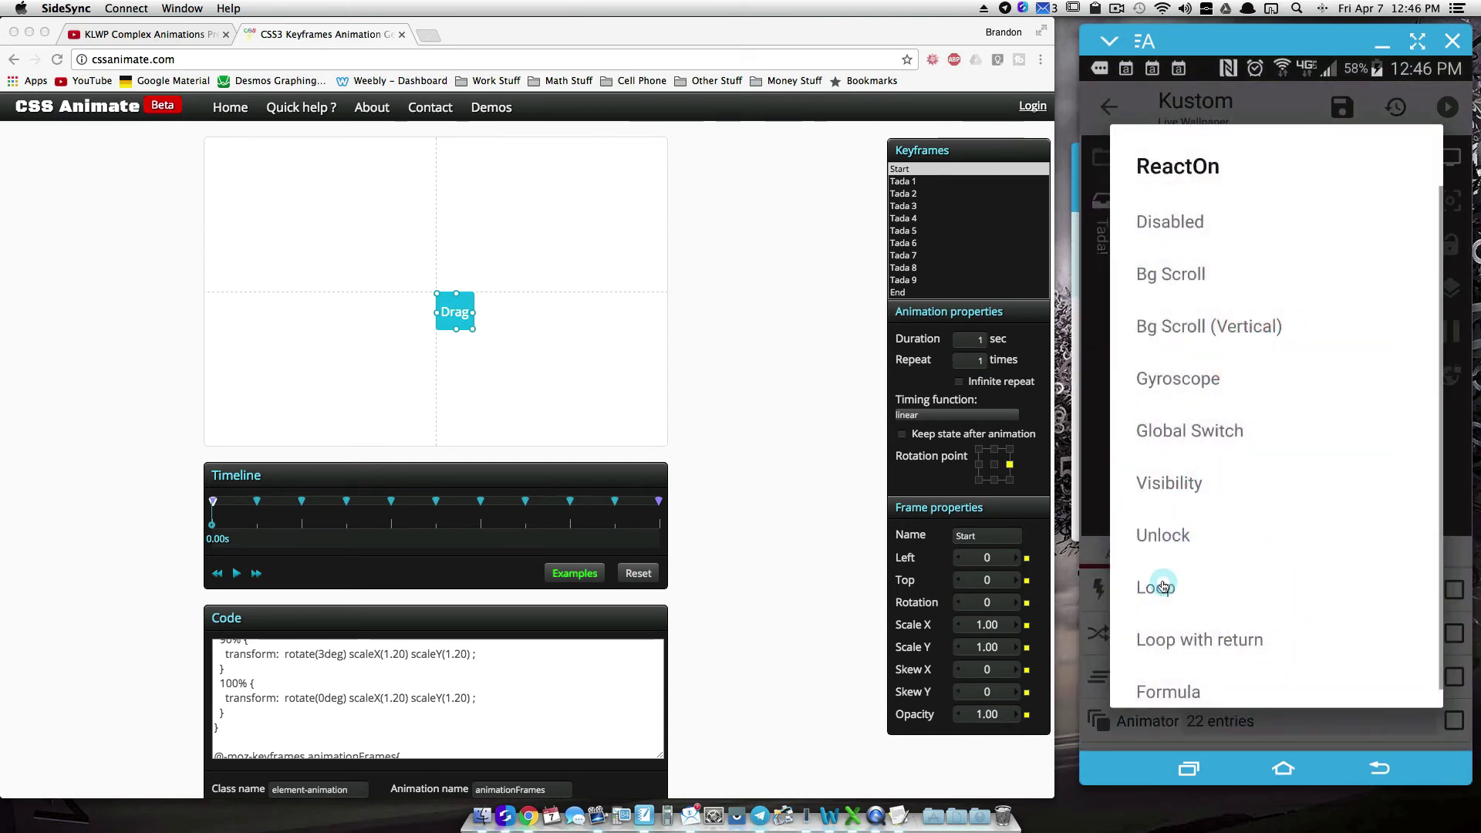
click(1163, 587)
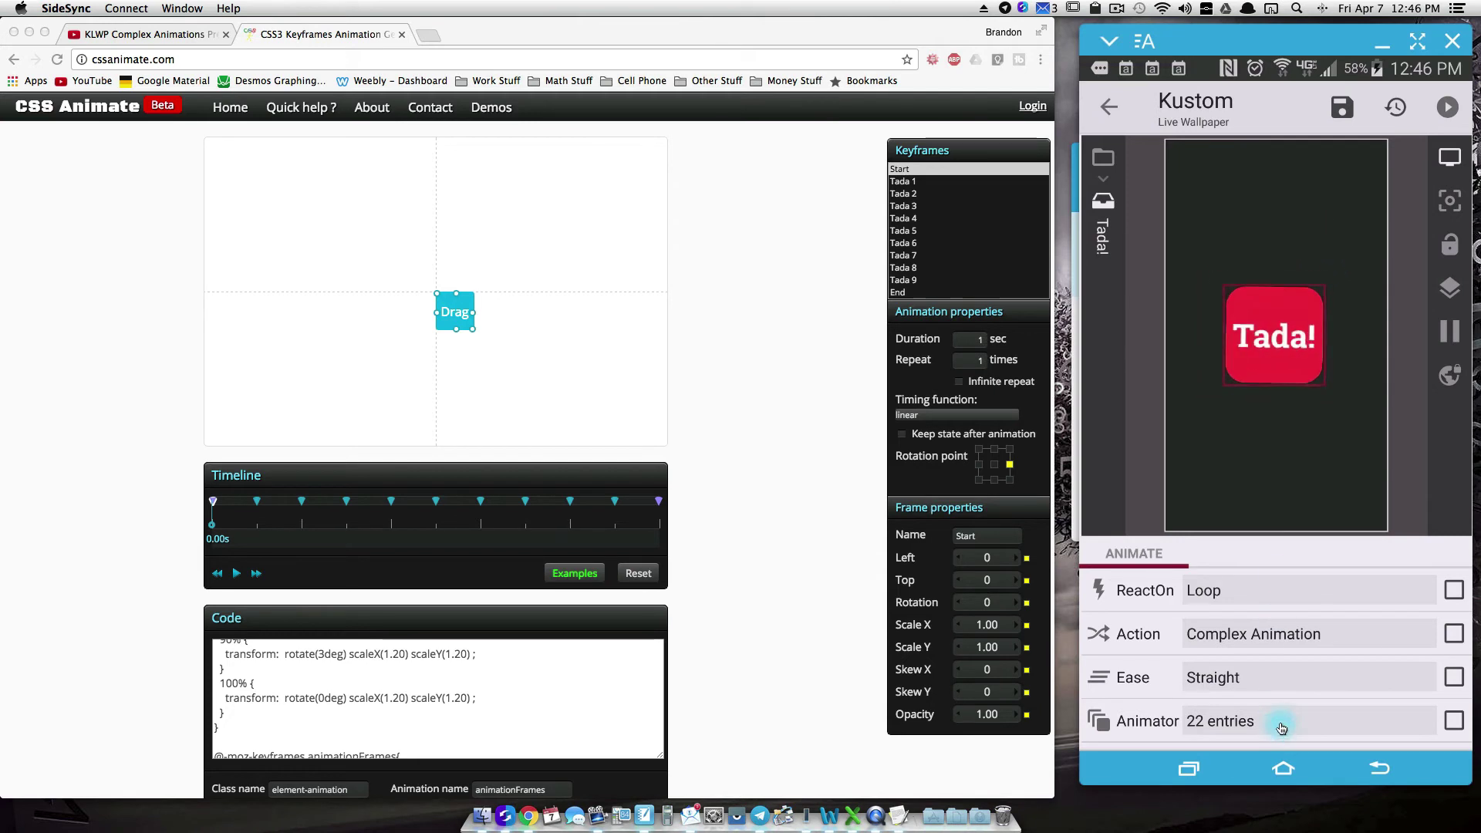
drag(1280, 625, 1282, 588)
click(1261, 620)
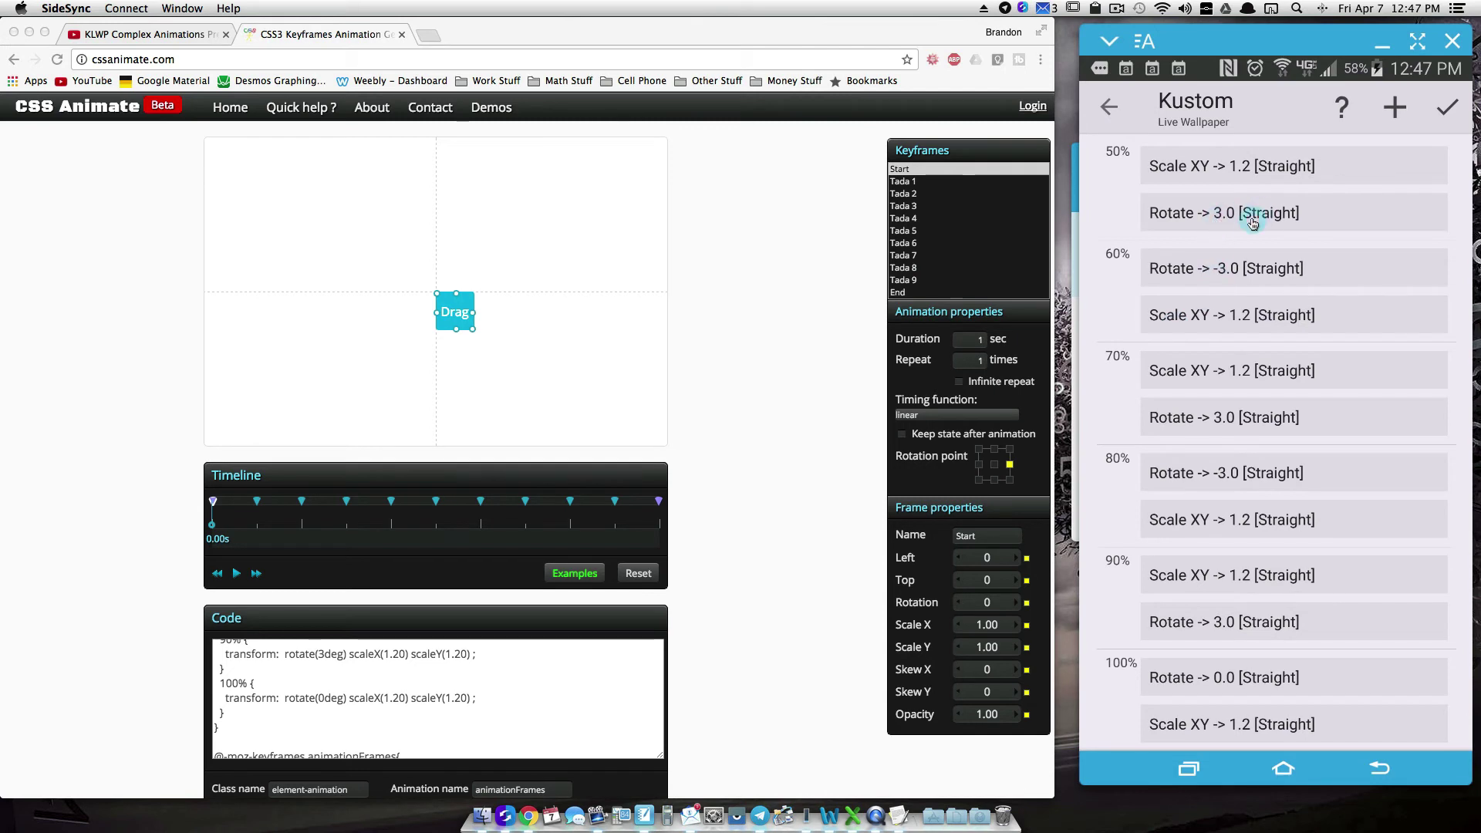
Change the tada Rotate entries from 3.0/-3.0 to 30.0/-30.0 degrees and confirm the entry list
drag(1273, 244, 1316, 684)
drag(1285, 271, 1337, 645)
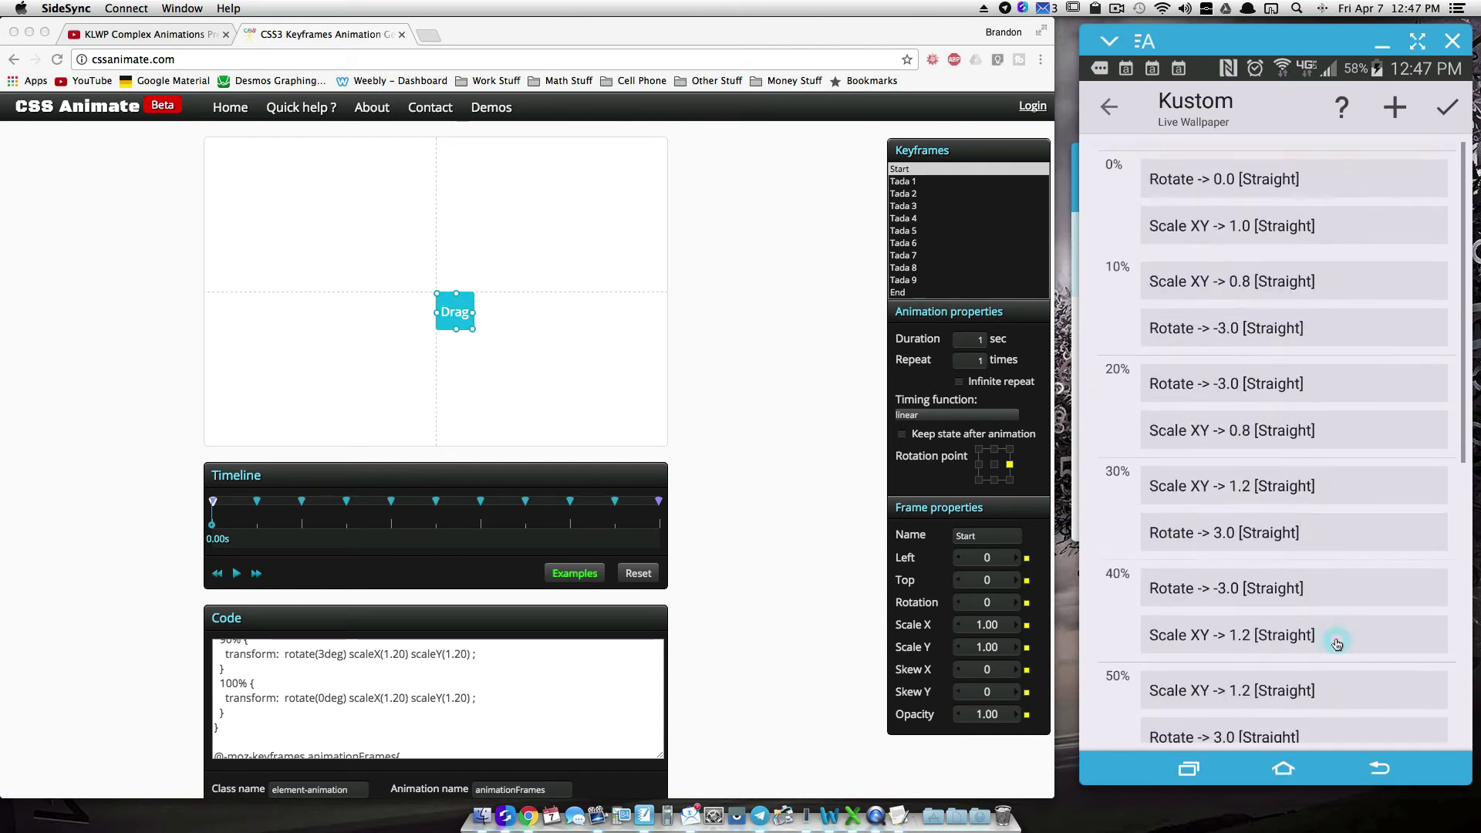
click(1227, 333)
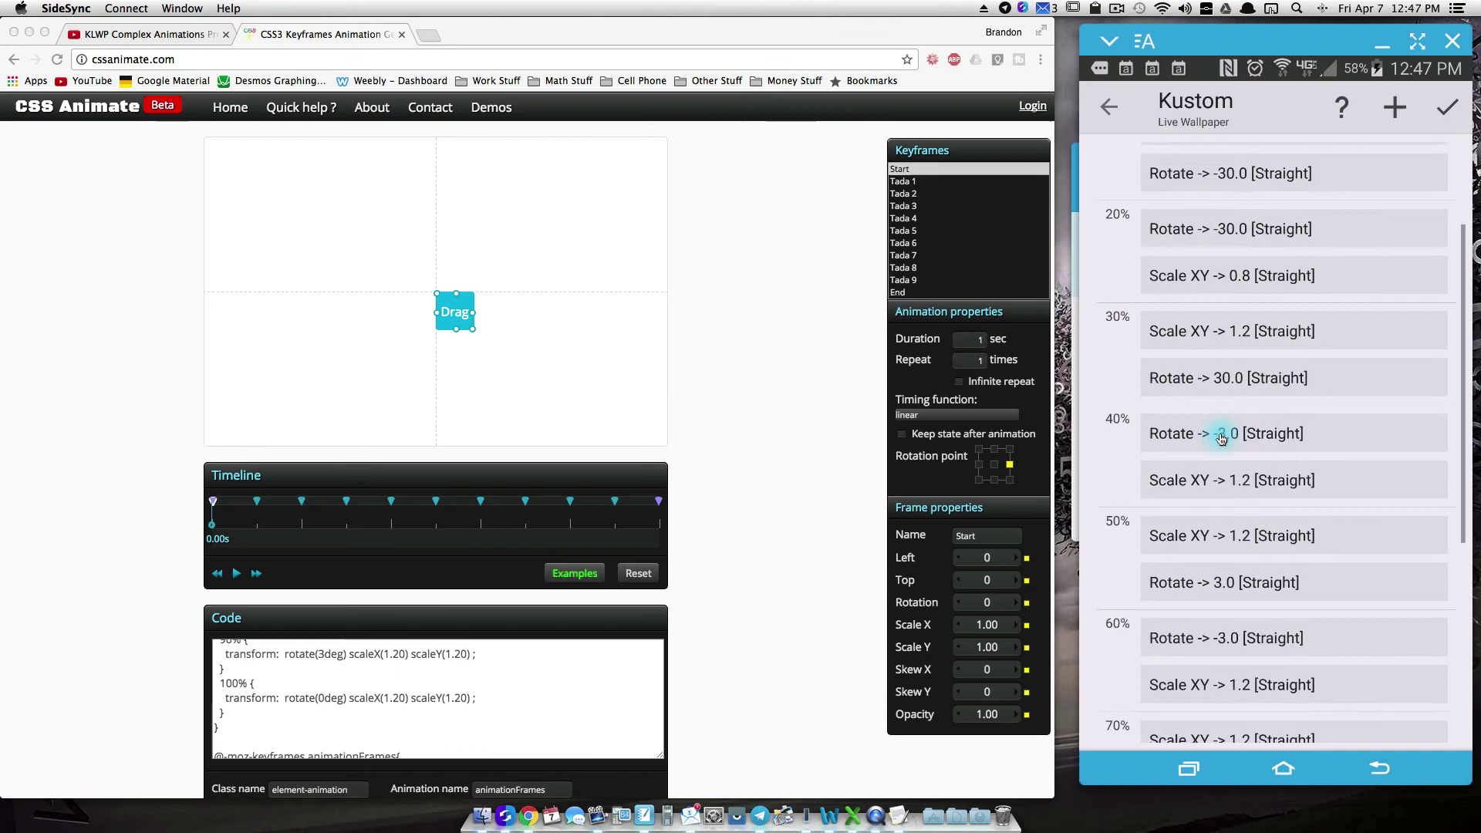
scroll(1222, 433, down, 1)
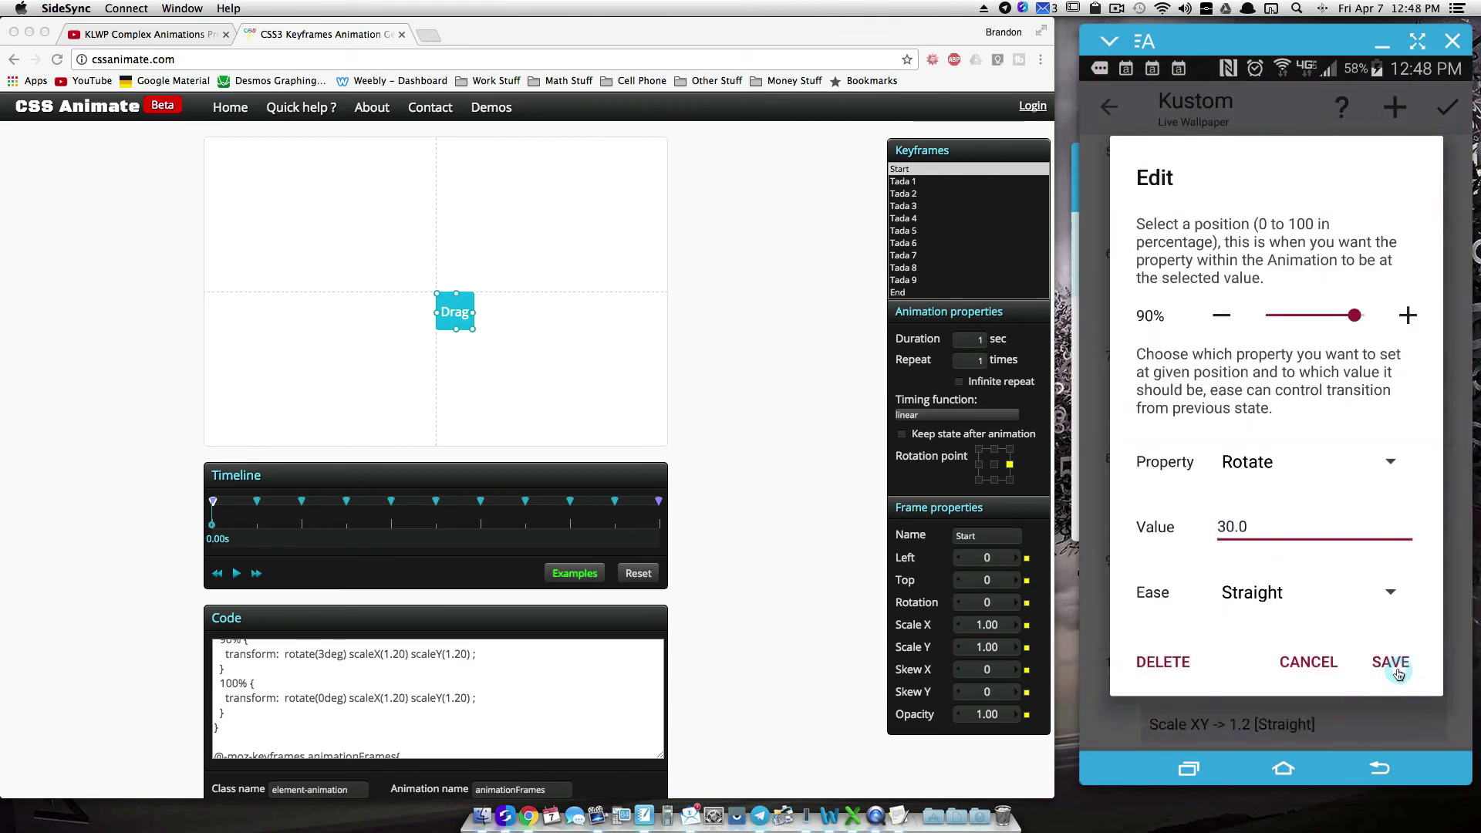
click(1391, 664)
scroll(1281, 633, up, 1)
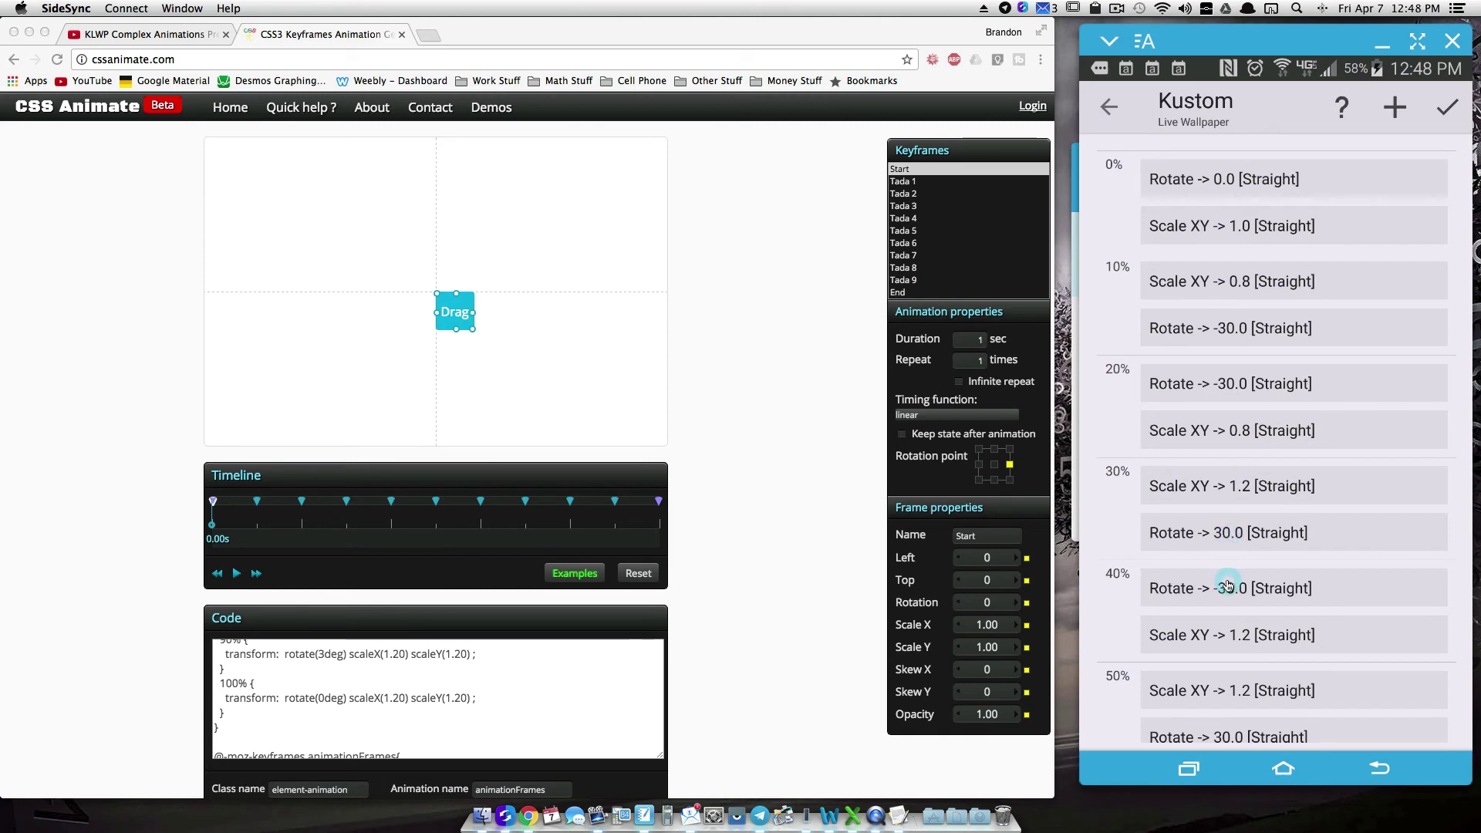
drag(1238, 628, 1238, 312)
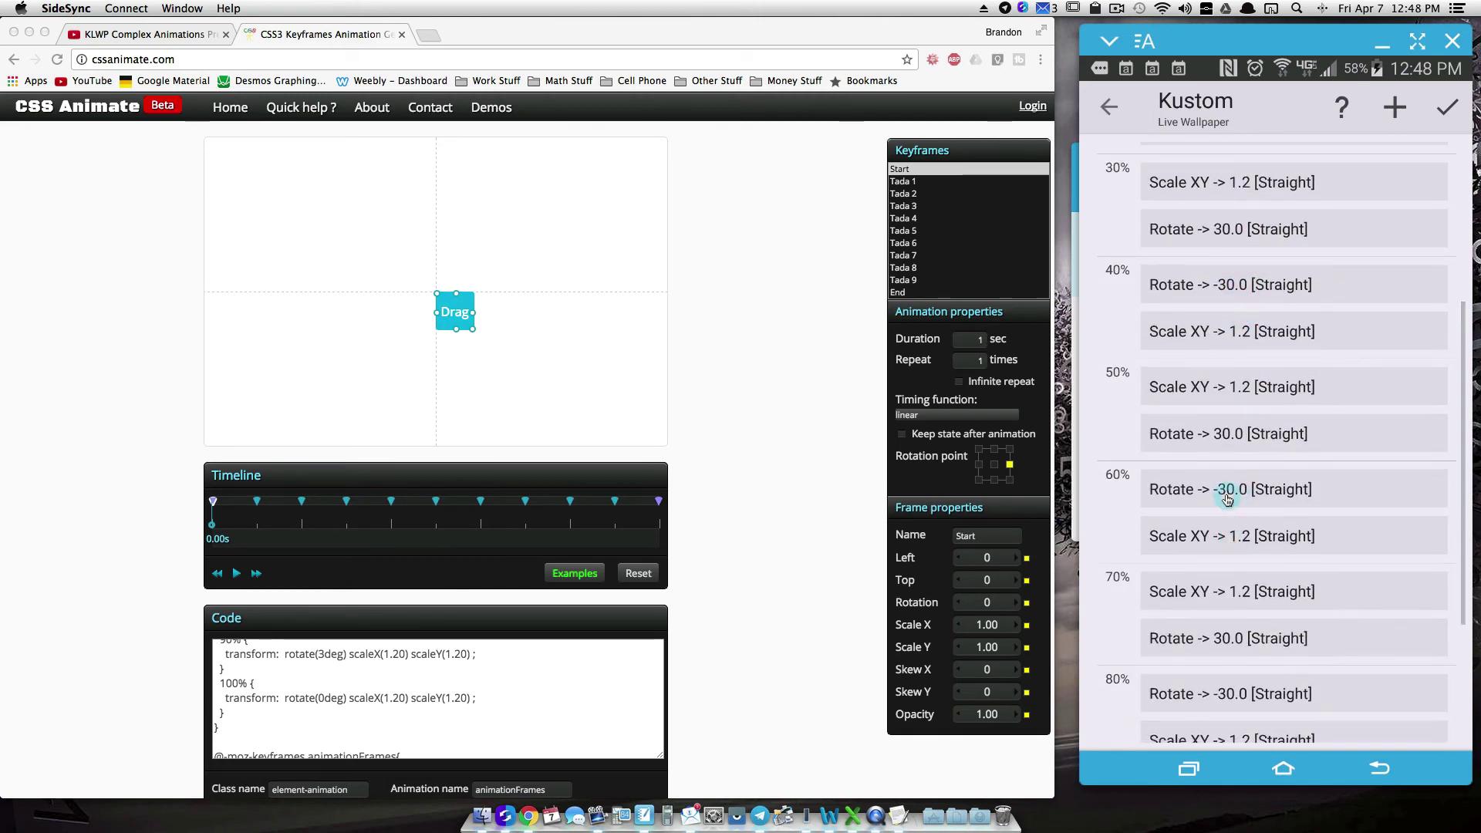
drag(1234, 632, 1234, 426)
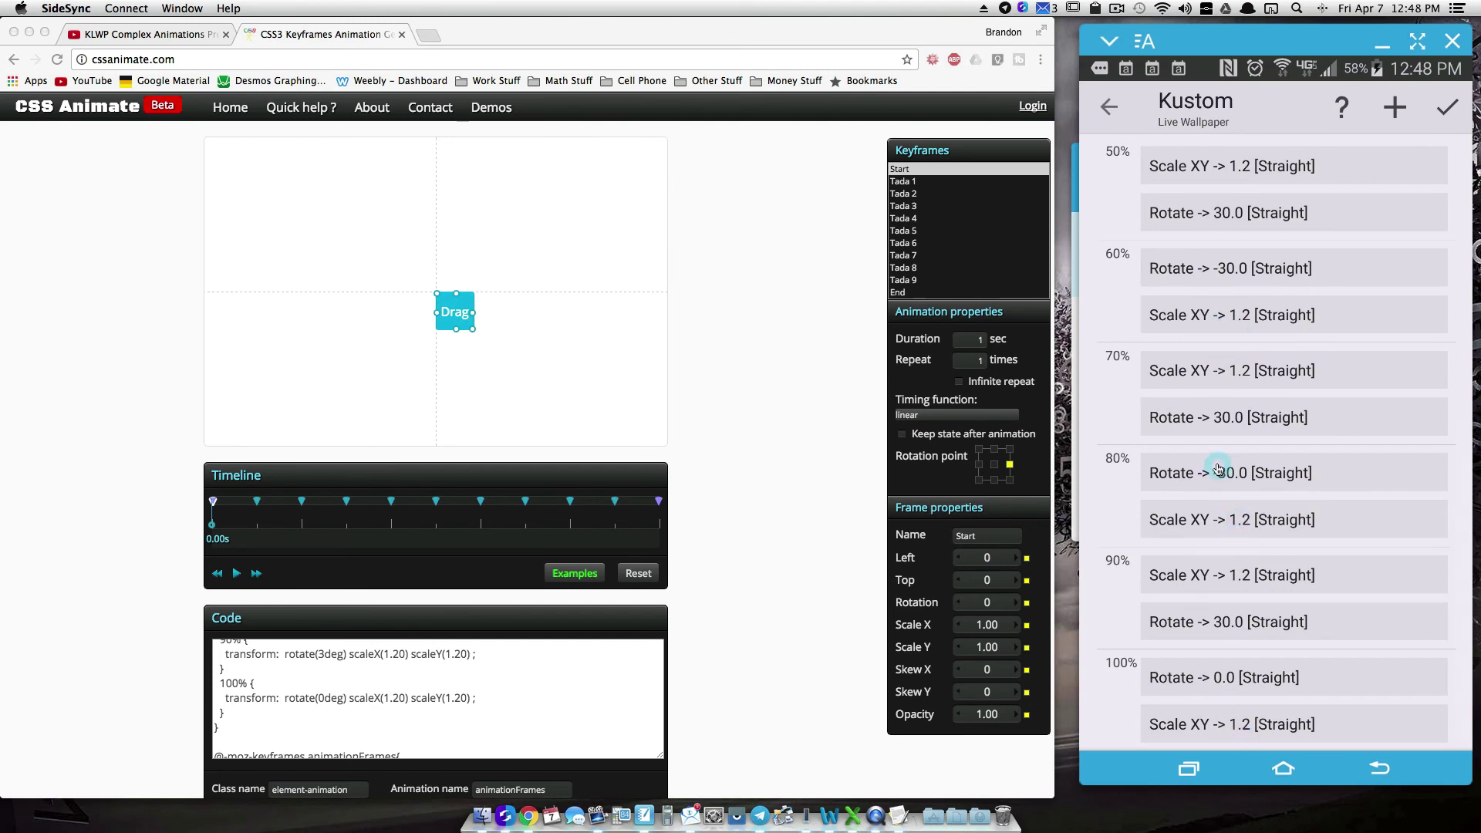
click(1444, 112)
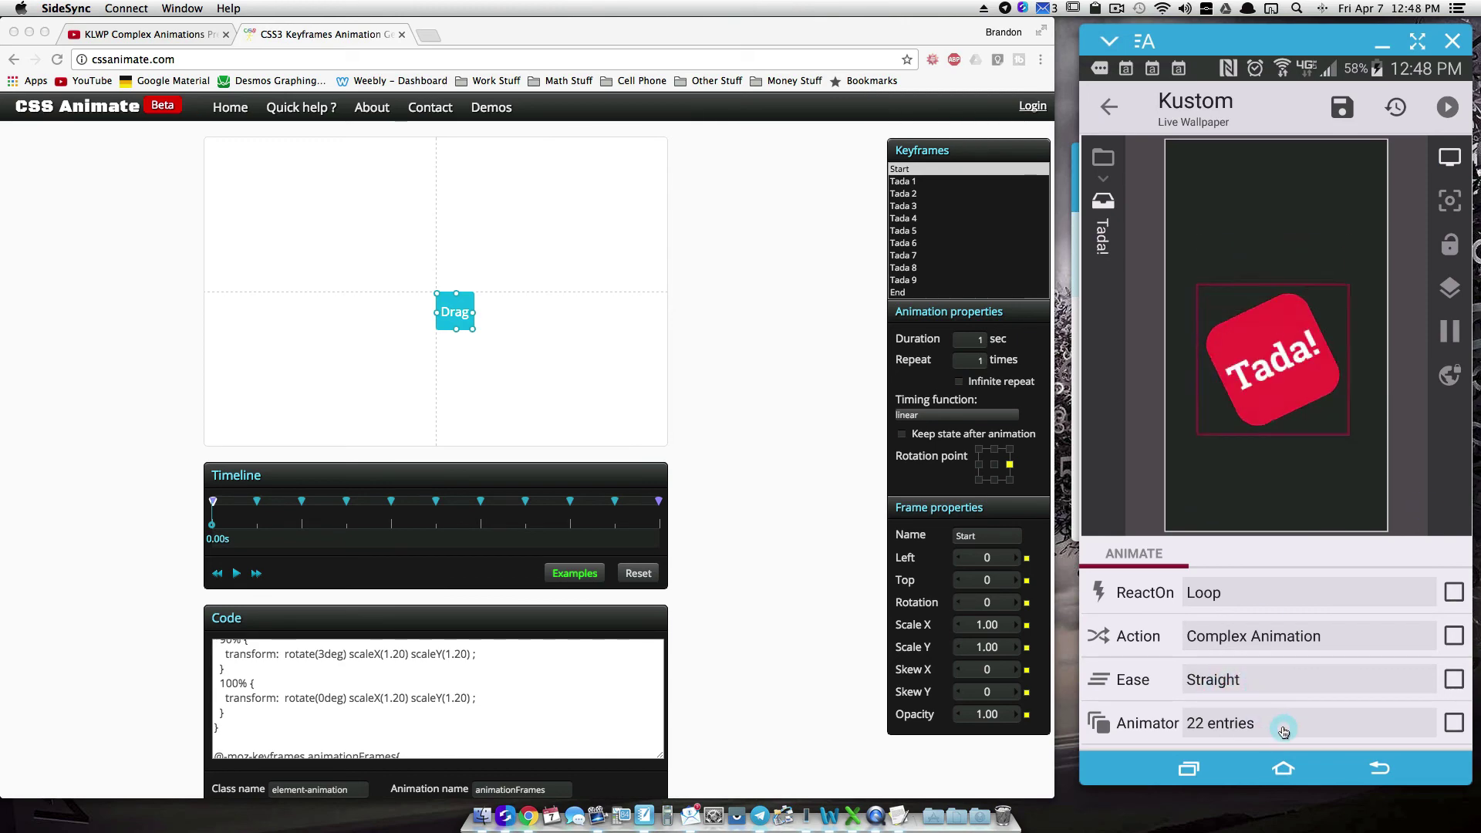
Set the Tada! animation's anchor back to Module Center
drag(1282, 727, 1293, 595)
click(1232, 659)
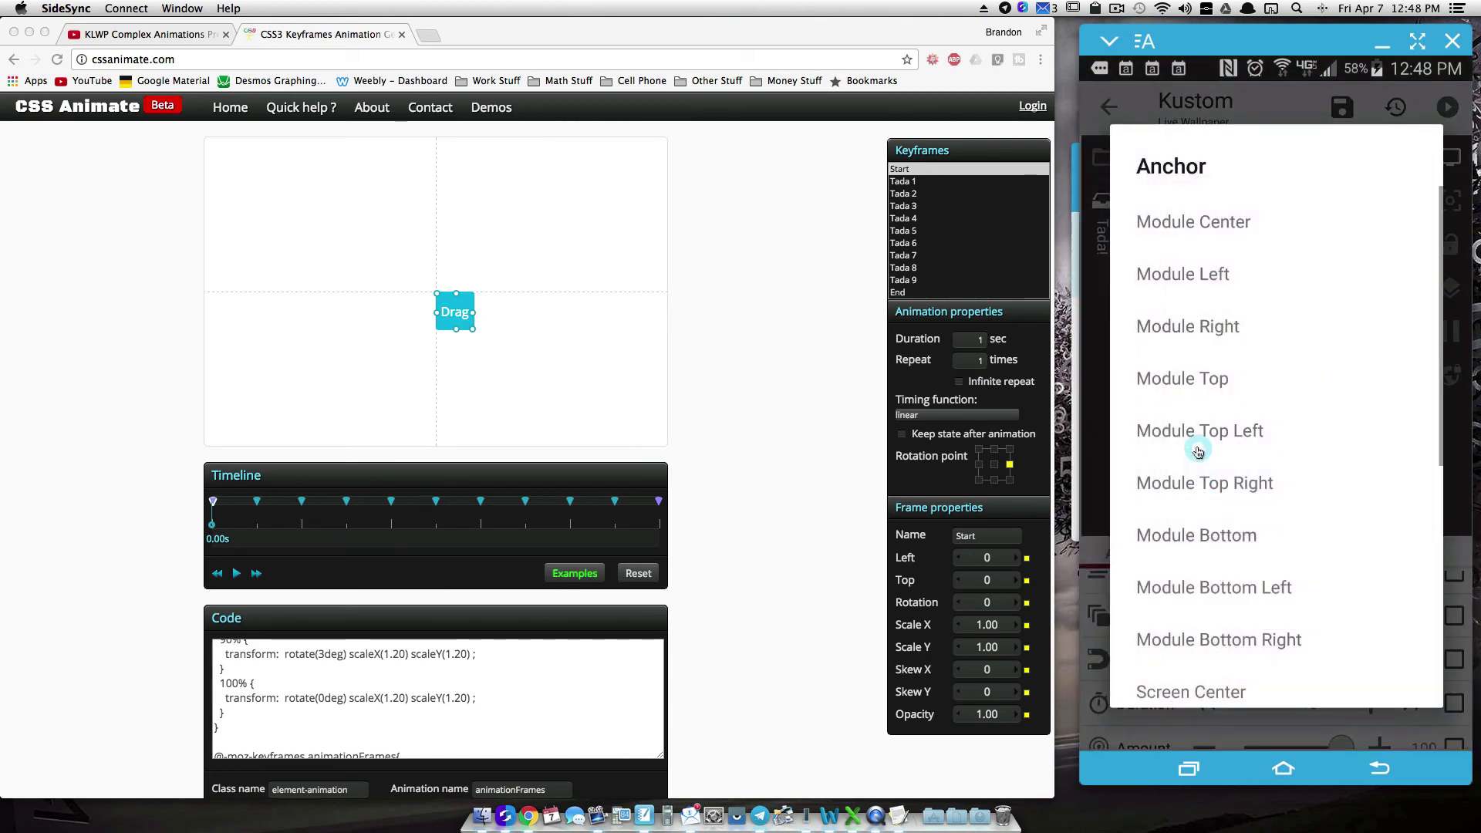
click(1204, 232)
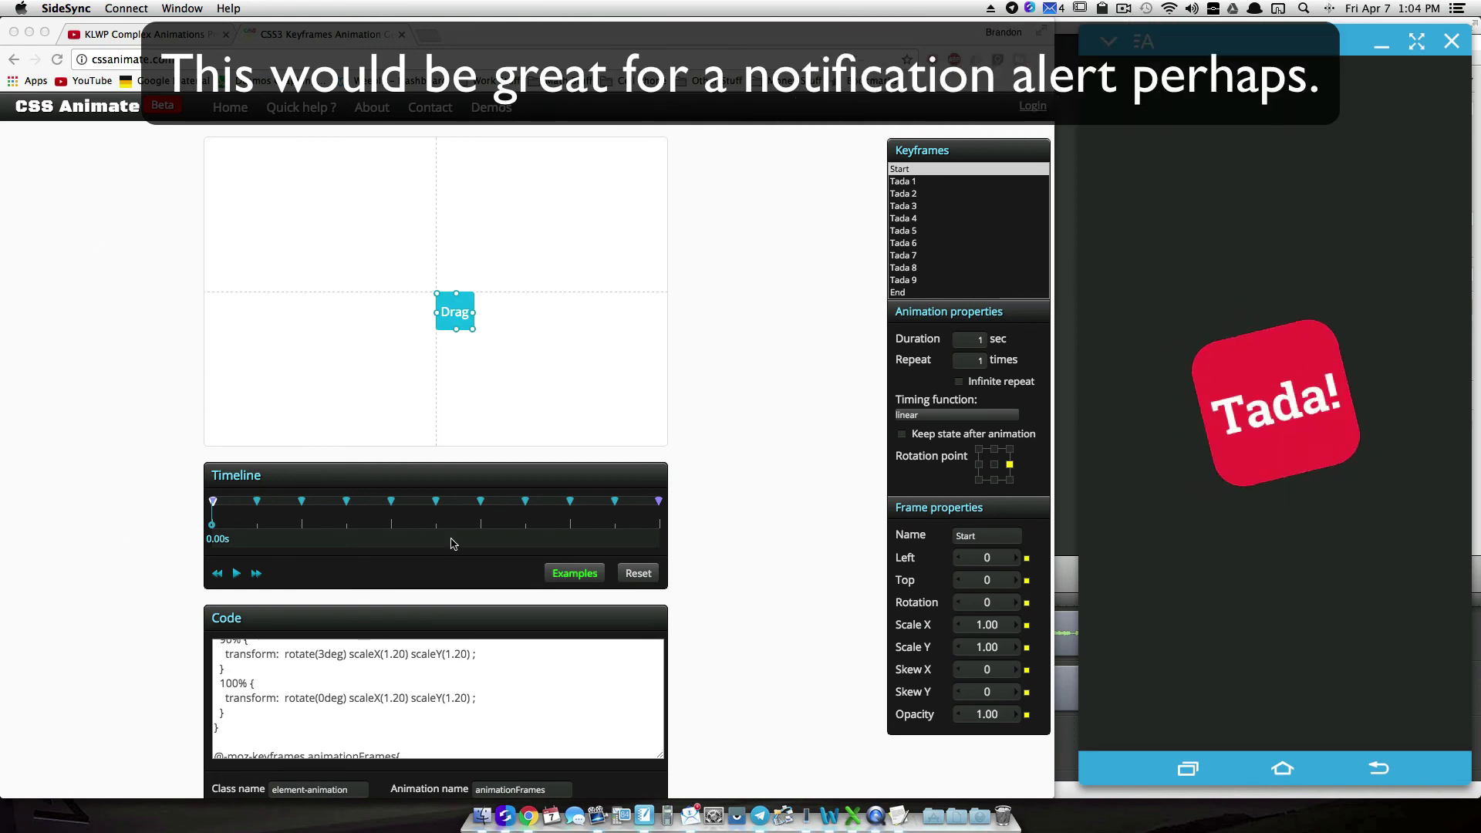
click(575, 573)
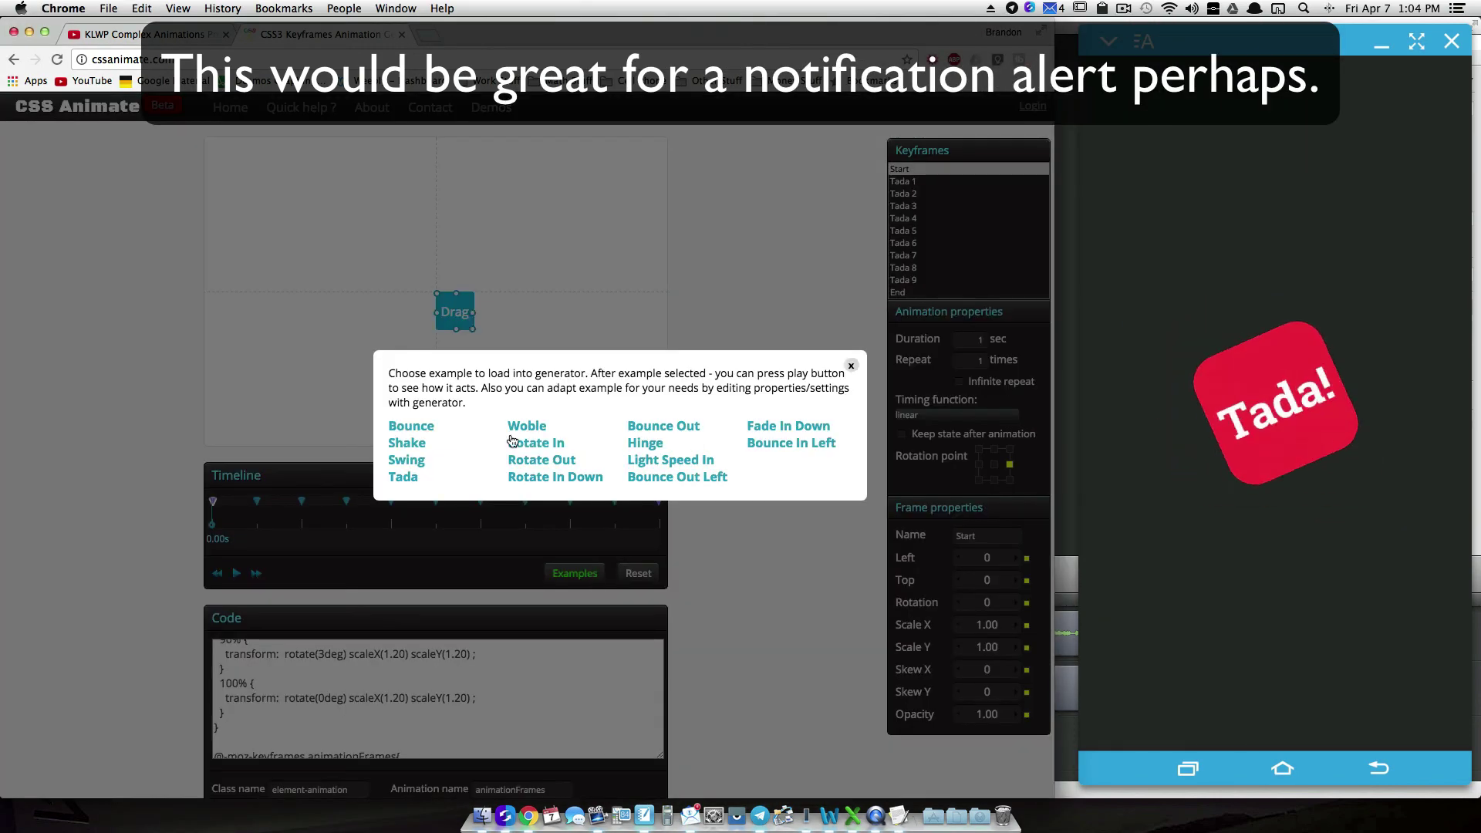
click(851, 366)
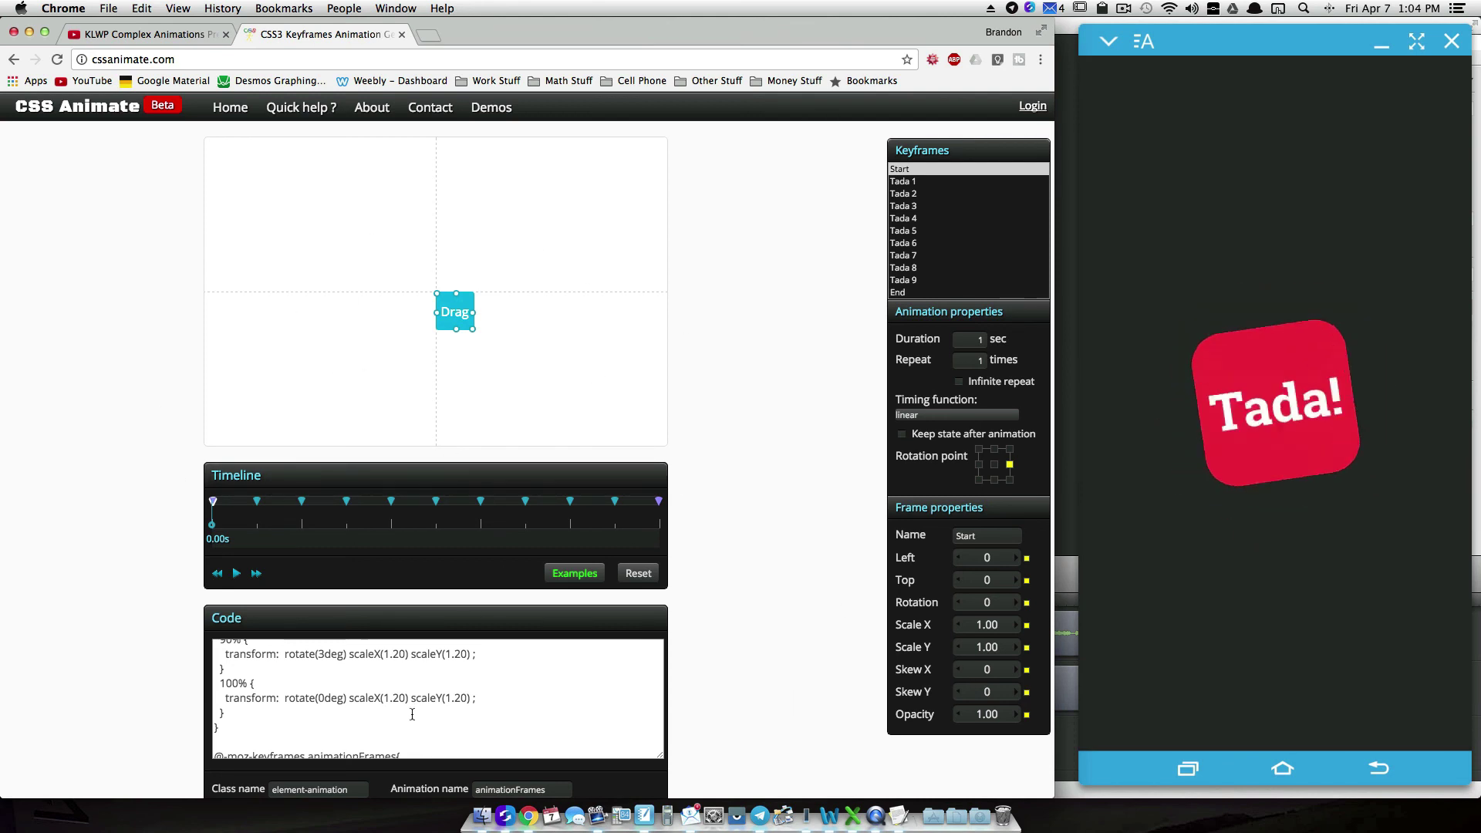
scroll(402, 697, down, 5)
scroll(401, 697, down, 3)
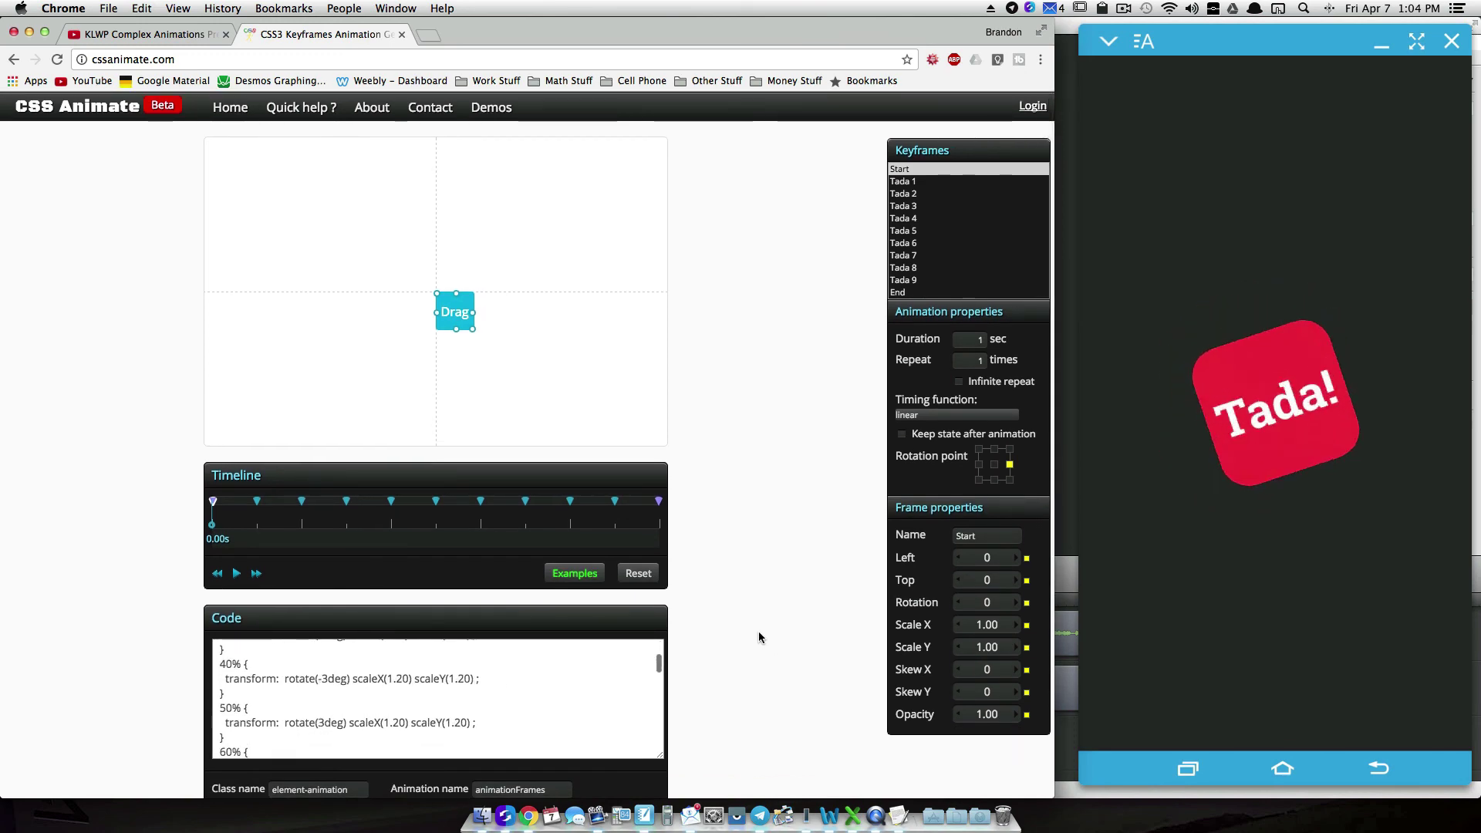
Bring the KLWP Complex Animations Preview YouTube tab to the front
click(147, 34)
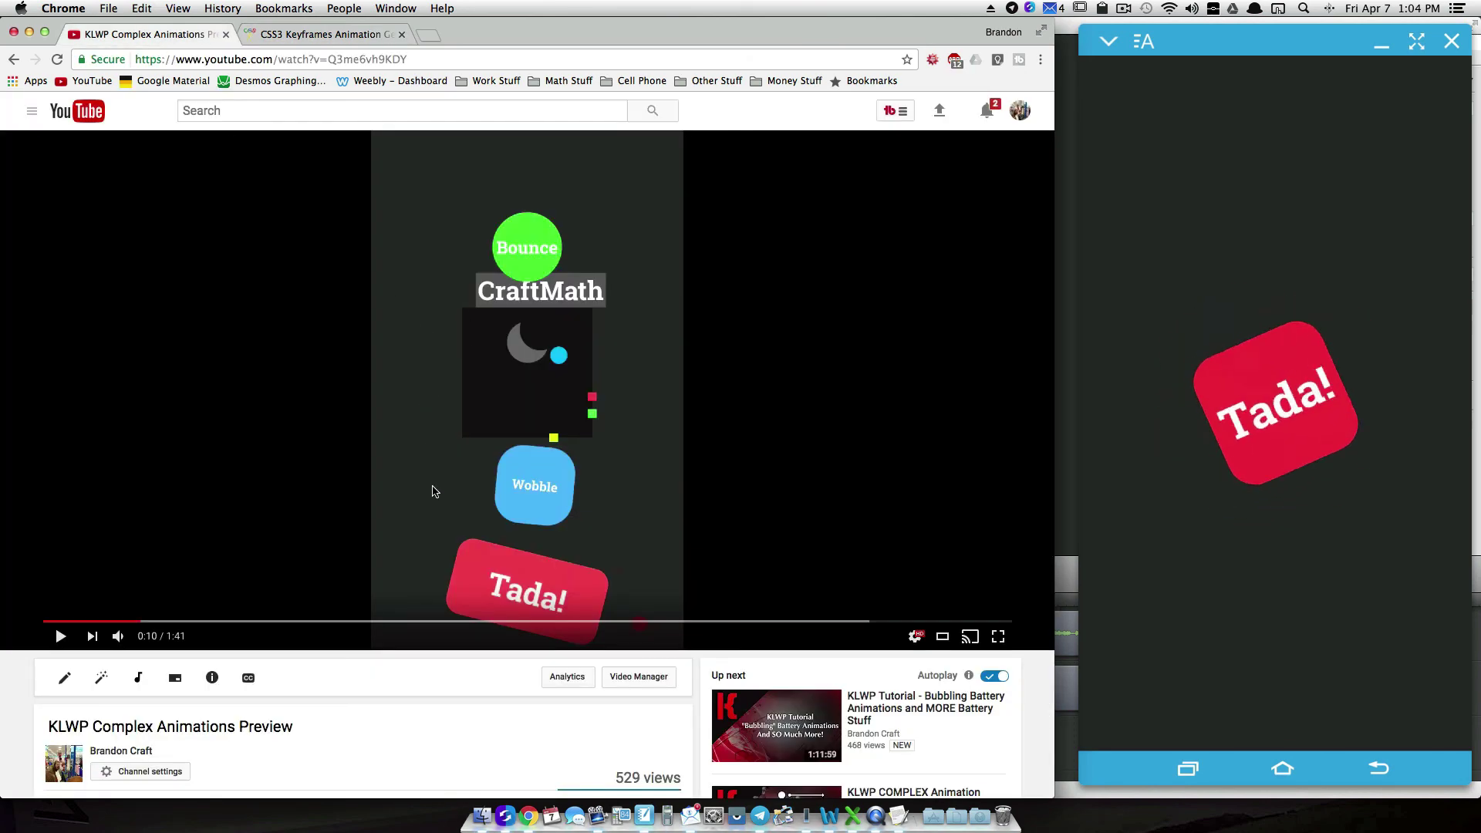